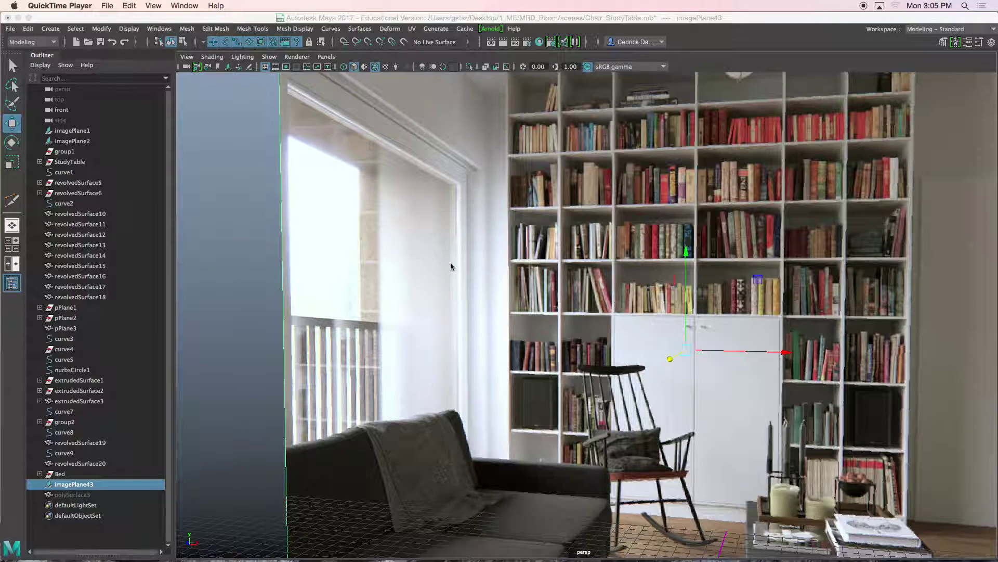
Create a polygon cube shaped as a thin, tall wall panel beside the room reference image
scroll(494, 285, "down", 3)
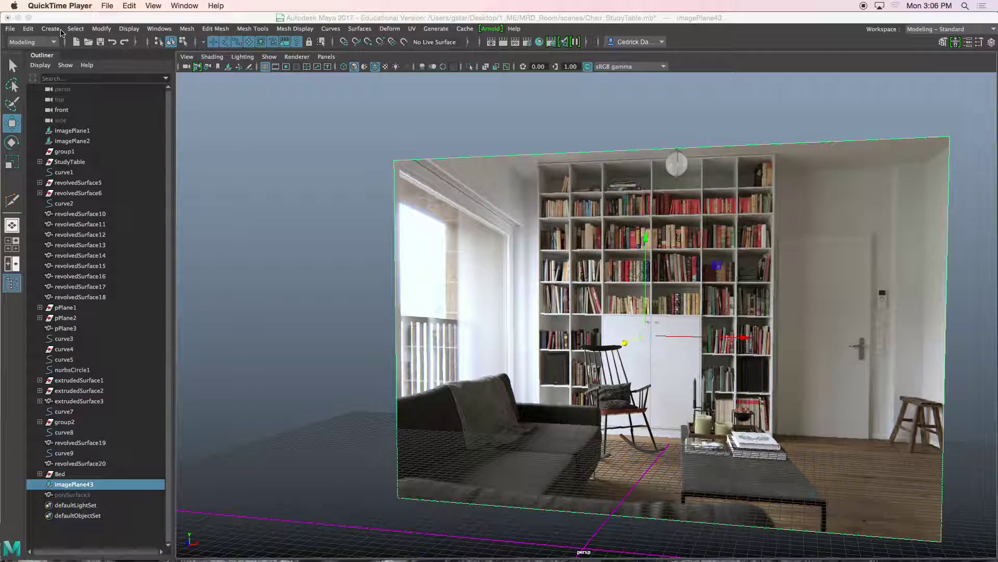
left_click(57, 29)
mouse_move(104, 65)
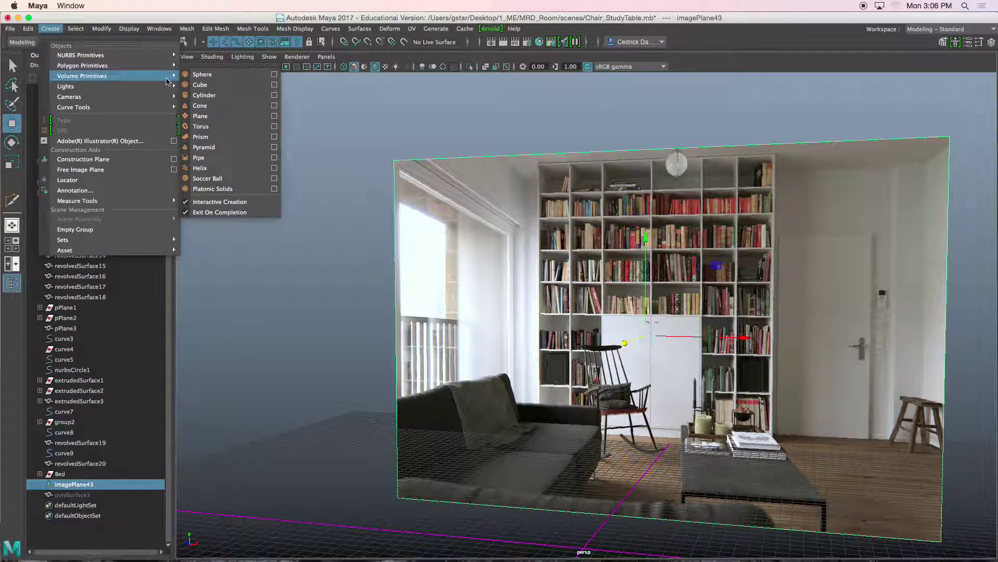
left_click(200, 87)
scroll(372, 352, "down", 3)
mouse_move(373, 352)
left_mouse_down("alt")
mouse_move(497, 472)
mouse_move(489, 473)
mouse_move(492, 498)
mouse_move(440, 477)
mouse_move(437, 367)
mouse_move(454, 422)
left_mouse_up("alt")
left_click_drag(456, 399, 458, 213)
In the front view, select the wall panel's bottom vertices and raise them slightly, enlarging the move manipulator
key("space")
key("space")
right_click_drag(405, 407, 416, 369, "alt")
middle_click_drag(416, 369, 445, 401, "alt")
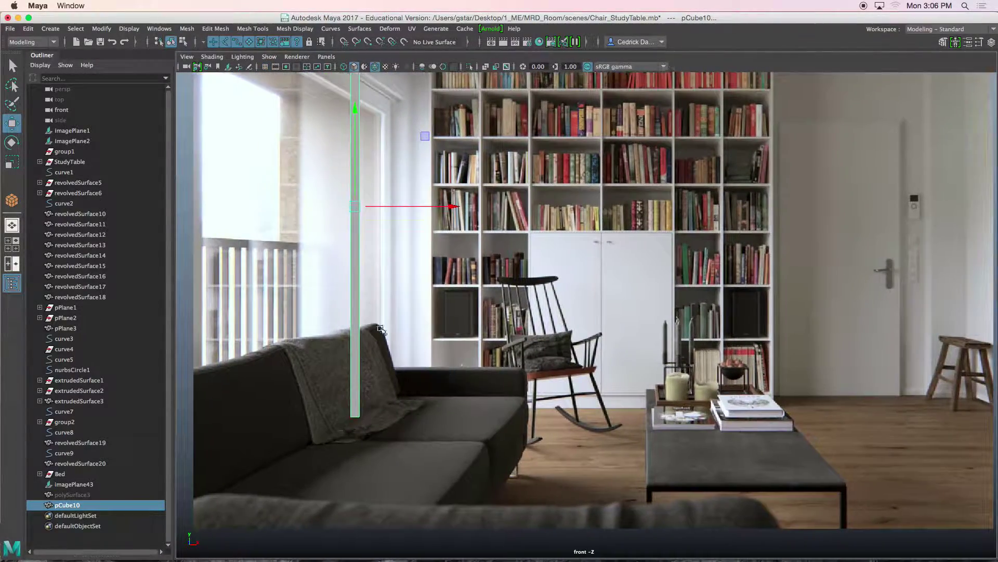
right_click_drag(355, 298, 306, 267)
left_click_drag(326, 383, 412, 465)
left_click_drag(357, 367, 357, 368)
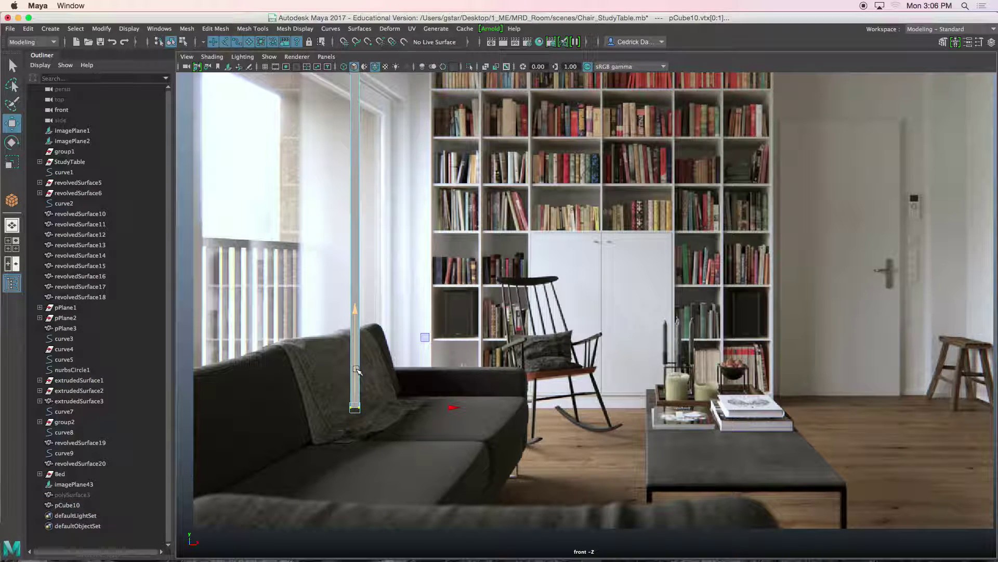
key("equal")
key("equal")
key("equal")
key("equal")
key("equal")
key("equal")
key("equal")
key("equal")
key("equal")
key("equal")
key("equal")
key("equal")
key("equal")
key("equal")
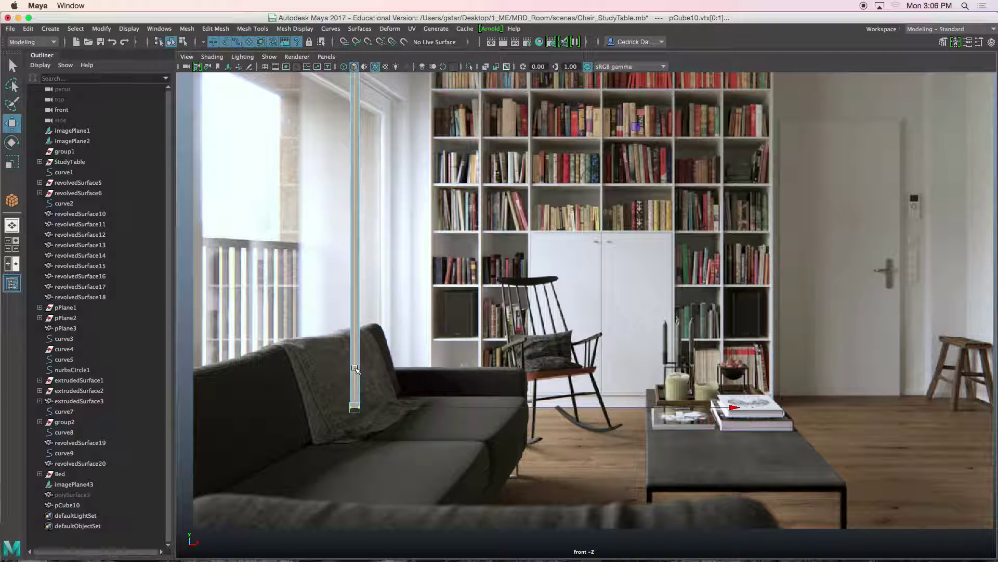
left_click_drag(353, 368, 355, 360)
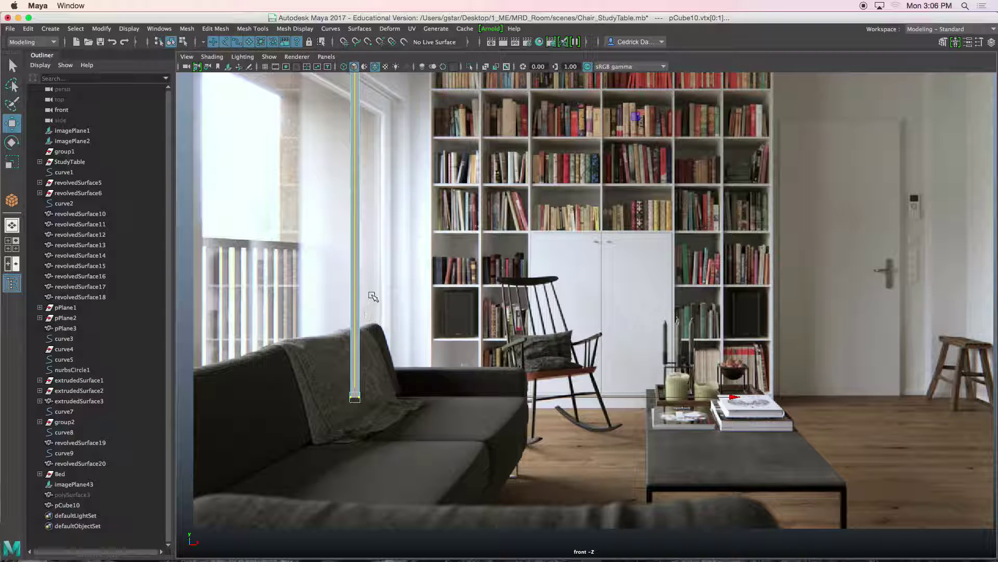
Select the wall panel's top vertices and lower them to just below the ceiling edge of the reference image
middle_click_drag(385, 257, 371, 411, "alt")
right_click_drag(342, 160, 309, 159)
left_click_drag(312, 128, 366, 174)
left_click_drag(343, 131, 343, 160)
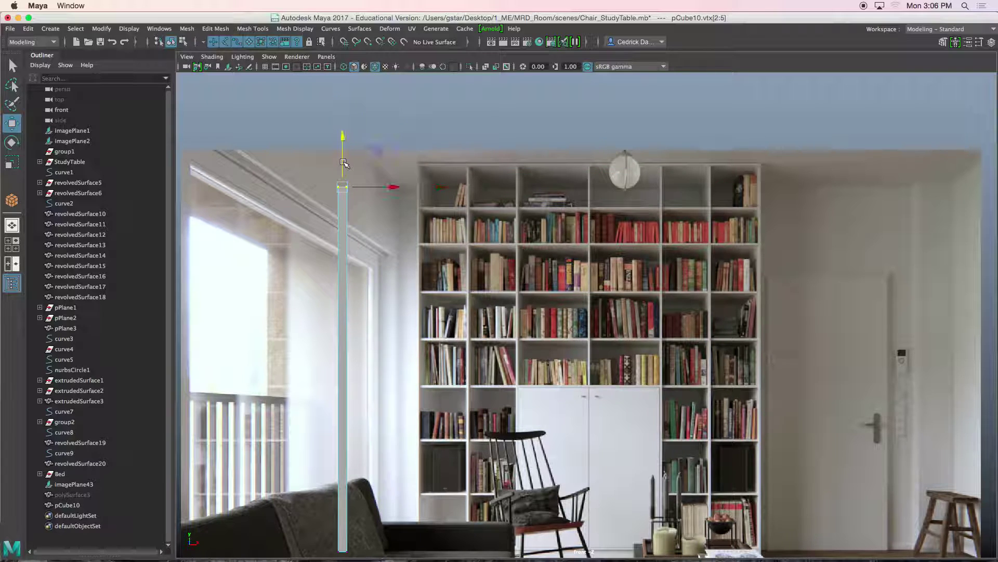
scroll(357, 249, "down", 1)
scroll(357, 262, "up", 3)
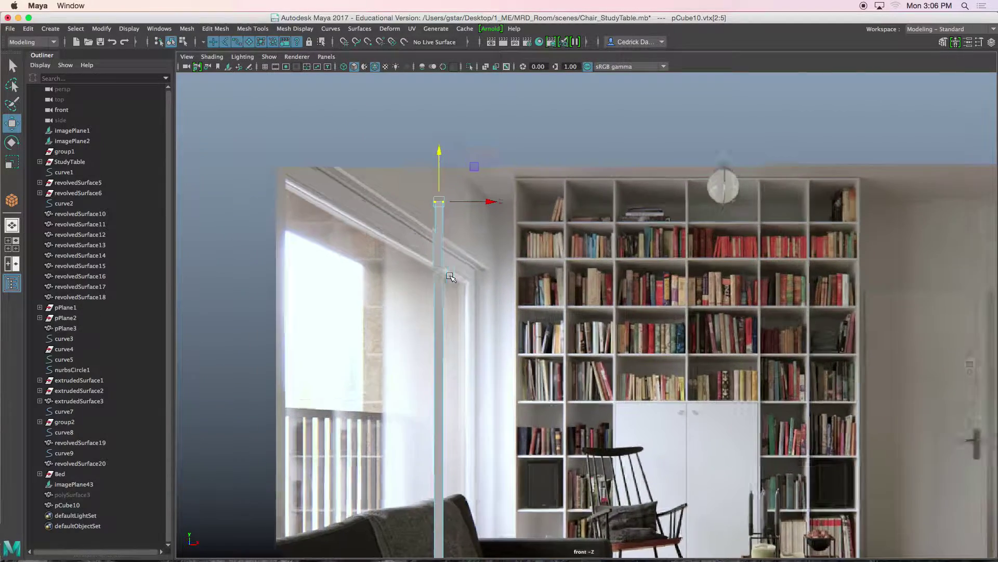
scroll(447, 270, "up", 2)
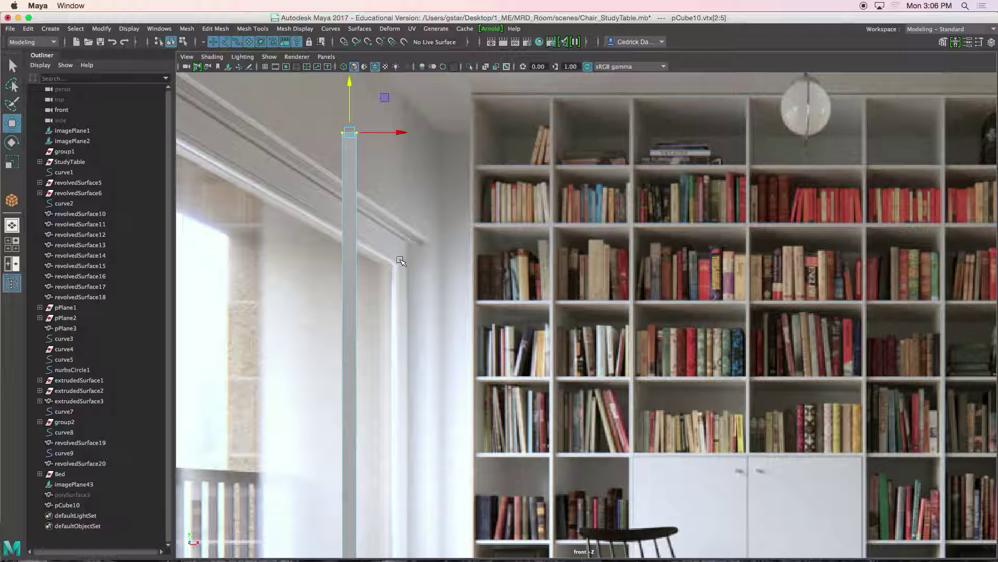
In the perspective view, extrude the wall panel's two large faces with a small inward offset
key("space")
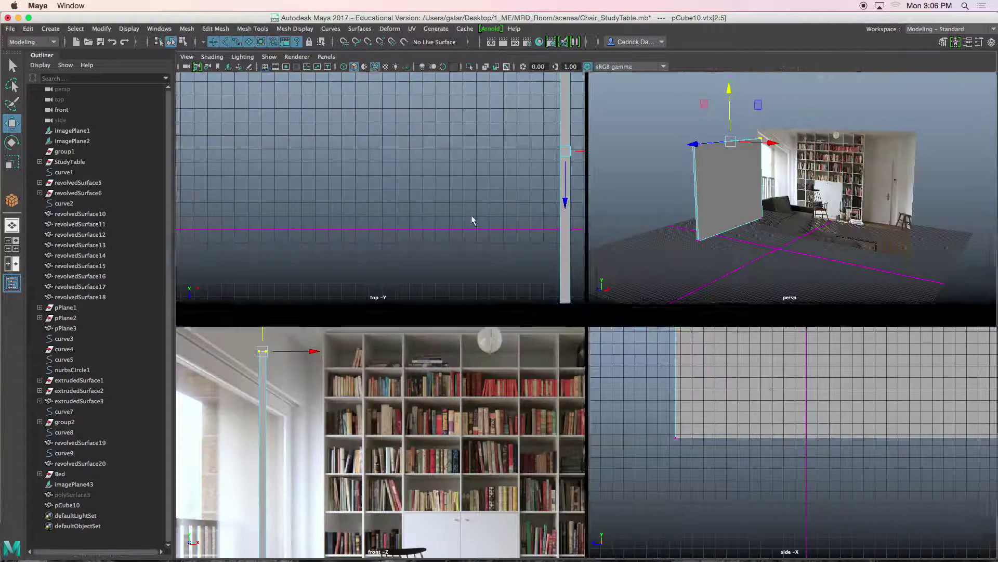
scroll(626, 190, "down", 3)
key("space")
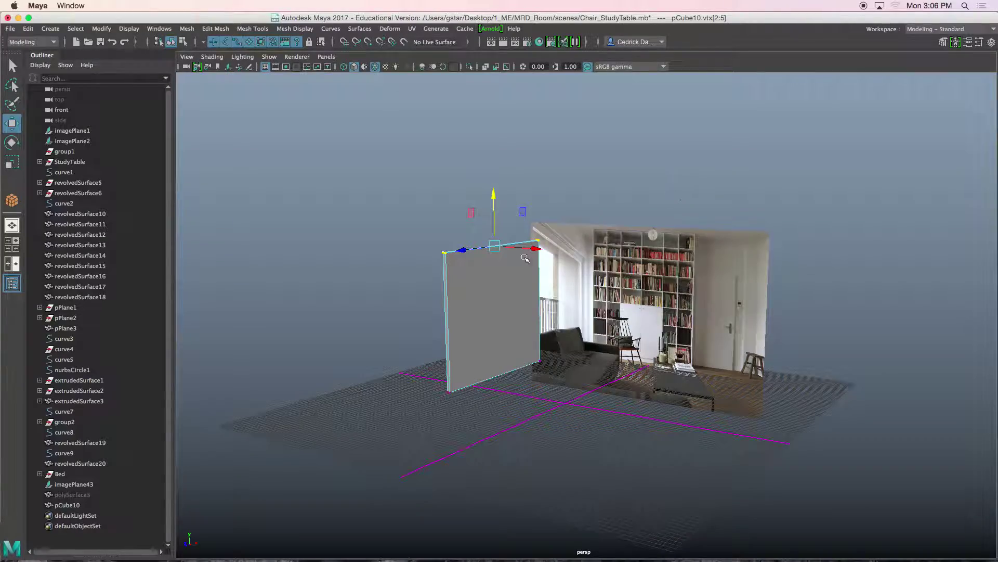
left_click_drag(506, 259, 470, 250, "alt")
scroll(490, 273, "up", 3)
scroll(496, 268, "up", 3)
right_click_drag(470, 249, 520, 216)
left_click_drag(520, 217, 518, 238, "alt")
right_click_drag(488, 204, 488, 232)
left_click_drag(489, 234, 500, 289, "alt")
left_click_drag(500, 290, 618, 318, "alt")
key("ctrl+e")
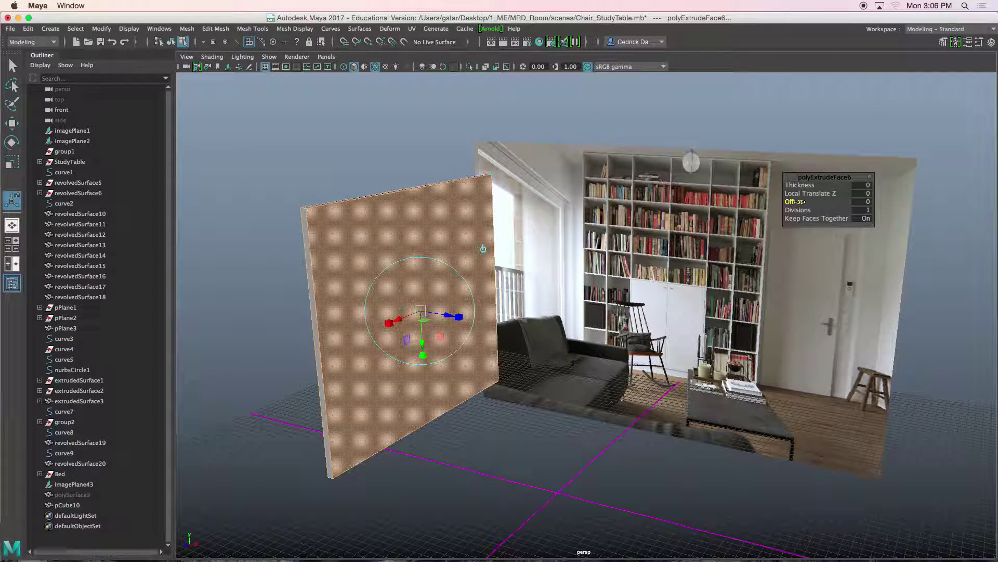
left_click_drag(797, 202, 805, 202)
Delete the inset centre faces and the strip beneath them to leave a frame open at the floor
left_click_drag(492, 252, 546, 254, "alt")
middle_click_drag(546, 254, 572, 213, "alt")
left_click_drag(572, 214, 451, 191, "alt")
right_click_drag(444, 174, 453, 207)
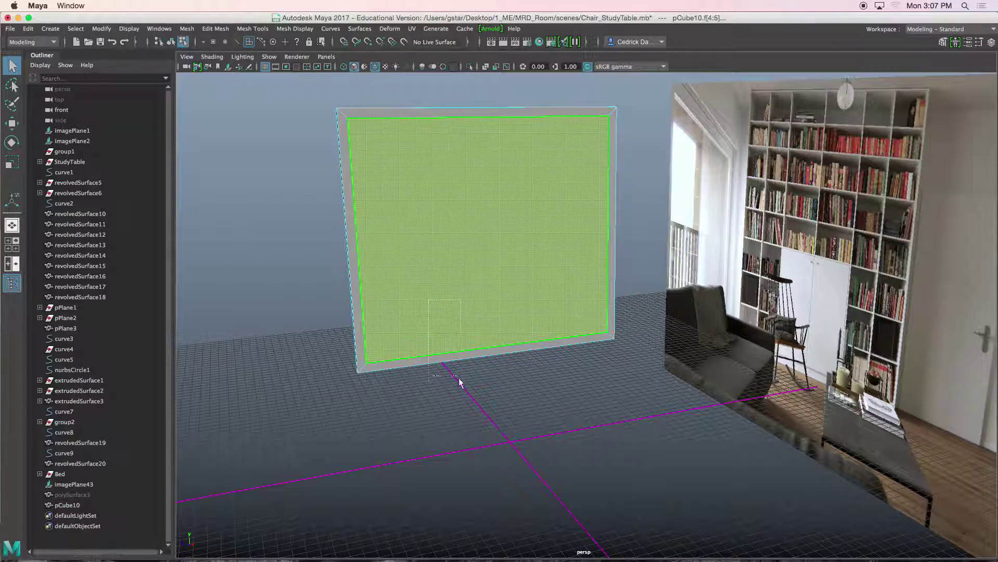
key("Delete")
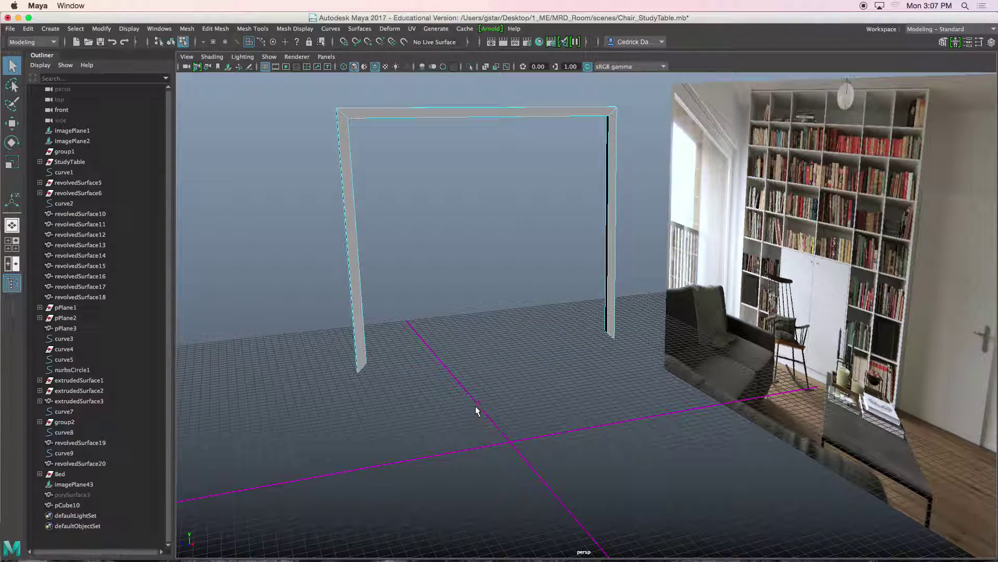
left_click_drag(477, 406, 517, 339, "alt")
scroll(517, 338, "up", 5)
scroll(518, 338, "down", 3)
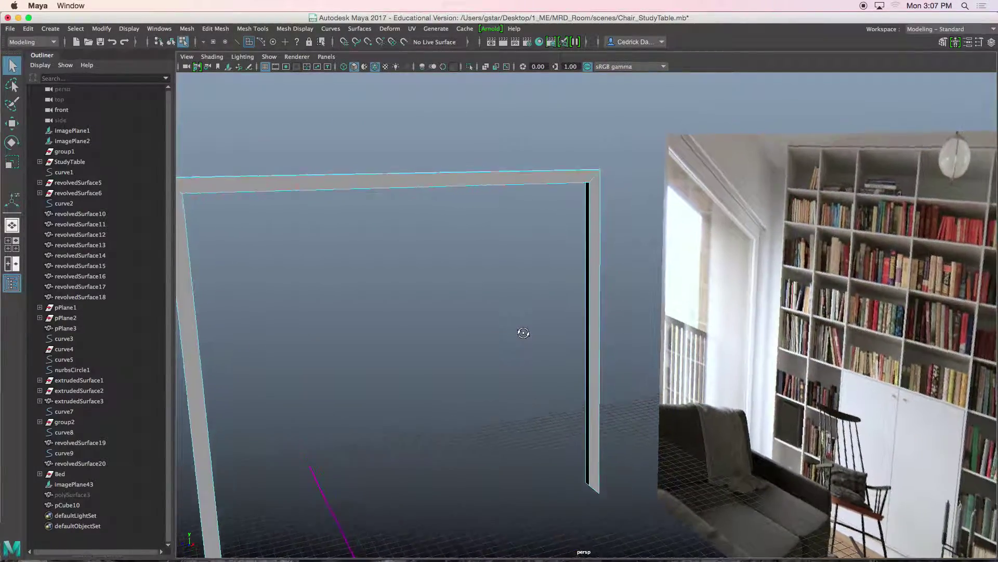
Lower the opening's upper vertices in the front view to deepen the header, and adjust the wall's top vertices slightly
right_click_drag(484, 185, 451, 183)
left_click_drag(510, 197, 546, 170, "alt")
left_click(436, 141)
left_click_drag(836, 168, 836, 169, "shift")
key("w")
key("space")
key("space")
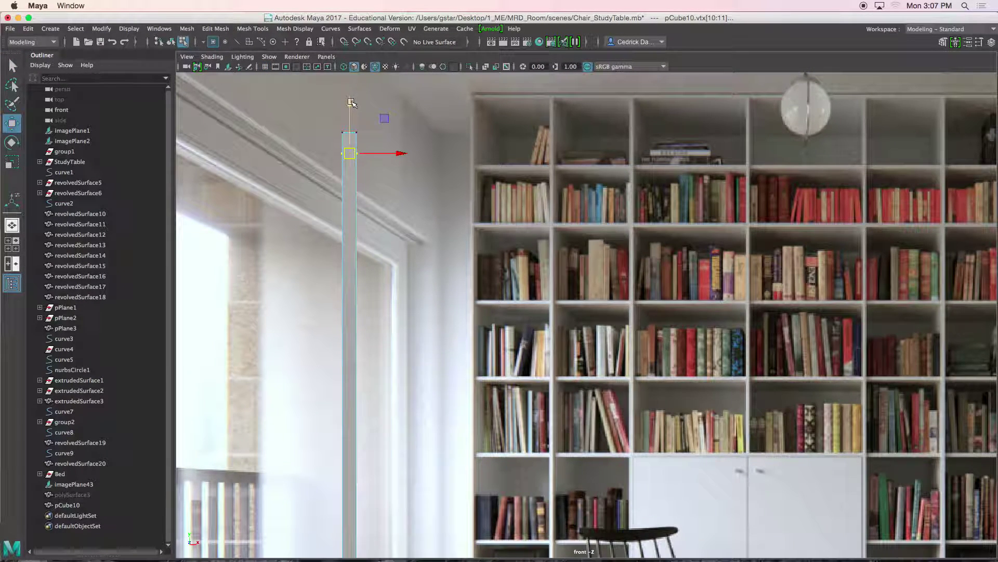
left_click_drag(351, 101, 357, 170)
left_click_drag(391, 153, 391, 154)
left_click_drag(351, 110, 351, 107)
Move the outer vertices at the wall's end farthest from the reference image outward to widen that pillar
key("space")
key("space")
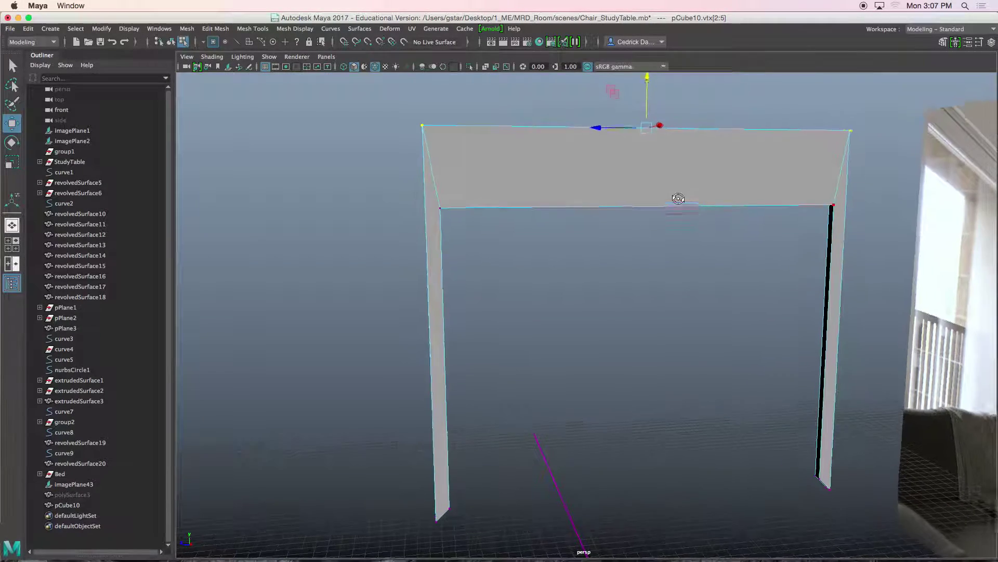
left_click_drag(680, 196, 646, 198, "alt")
right_click_drag(646, 199, 582, 174, "alt")
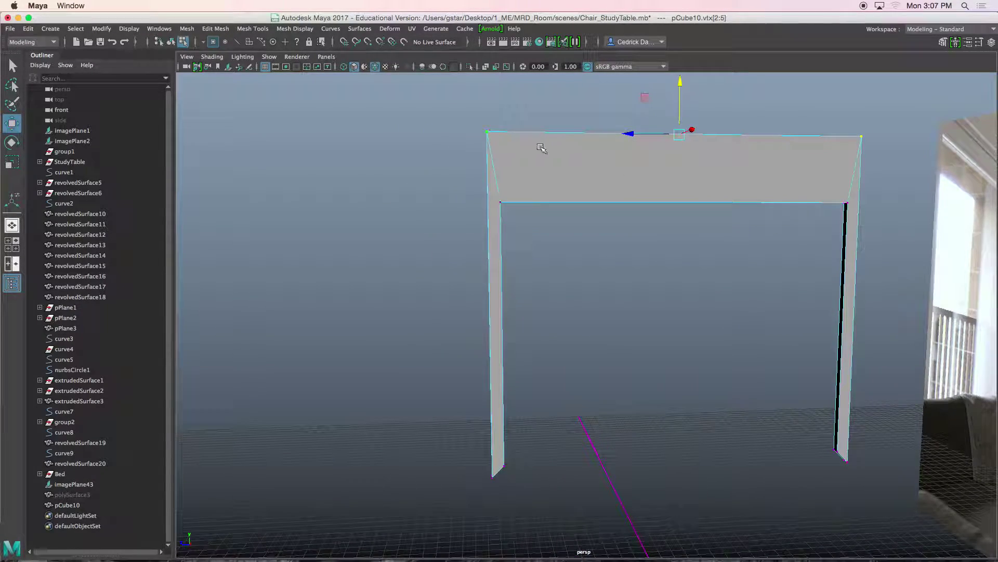
left_click_drag(432, 87, 512, 147)
middle_click_drag(511, 148, 527, 91, "alt")
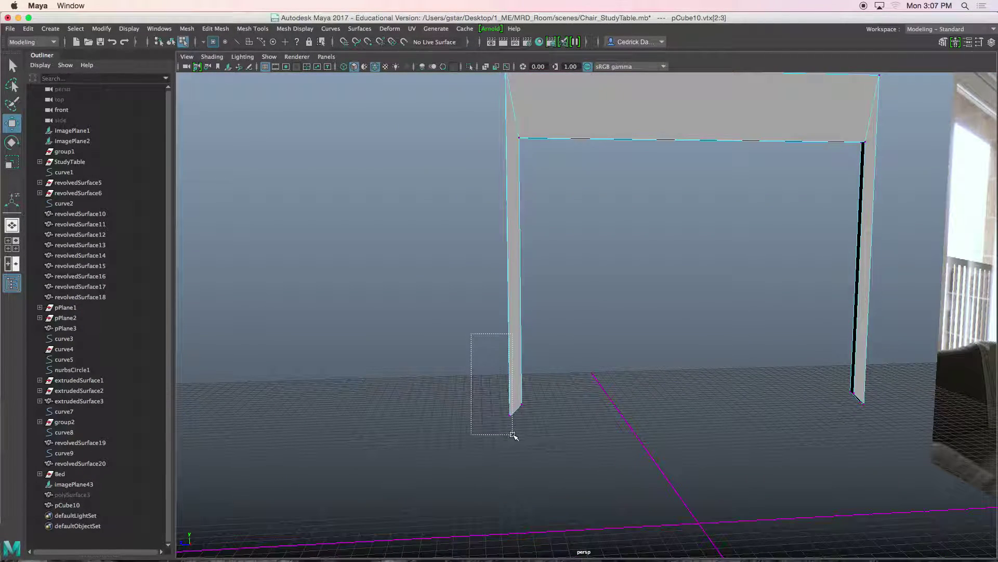
left_click_drag(513, 435, 514, 435, "shift")
left_click_drag(455, 248, 365, 238)
Select all bottom vertices of the wall and scale them vertically so the pillar bases are flat
left_click_drag(410, 313, 417, 299, "alt")
mouse_move(340, 352)
left_mouse_down()
mouse_move(556, 493)
mouse_move(947, 517)
left_mouse_up()
key("r")
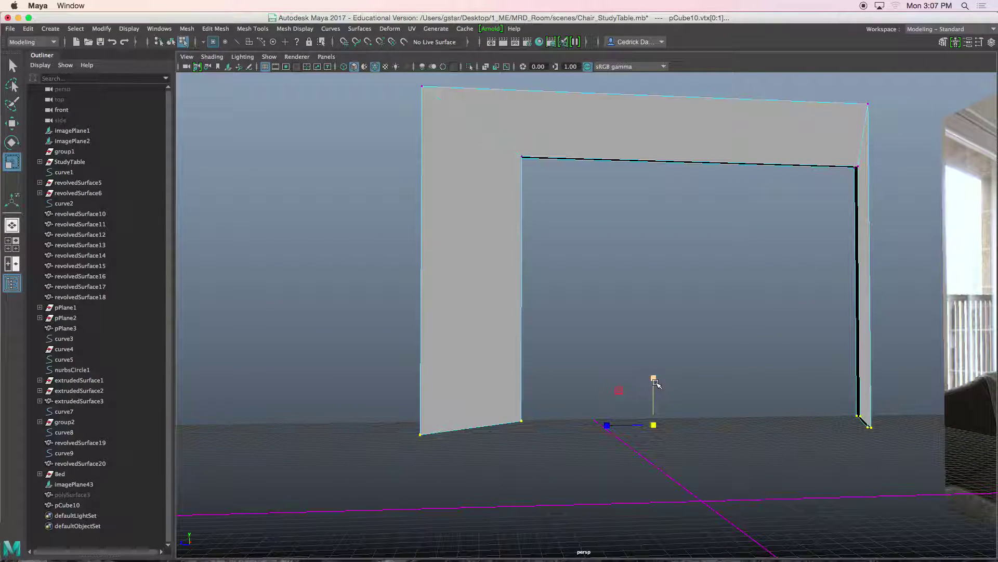
left_click_drag(653, 379, 657, 419)
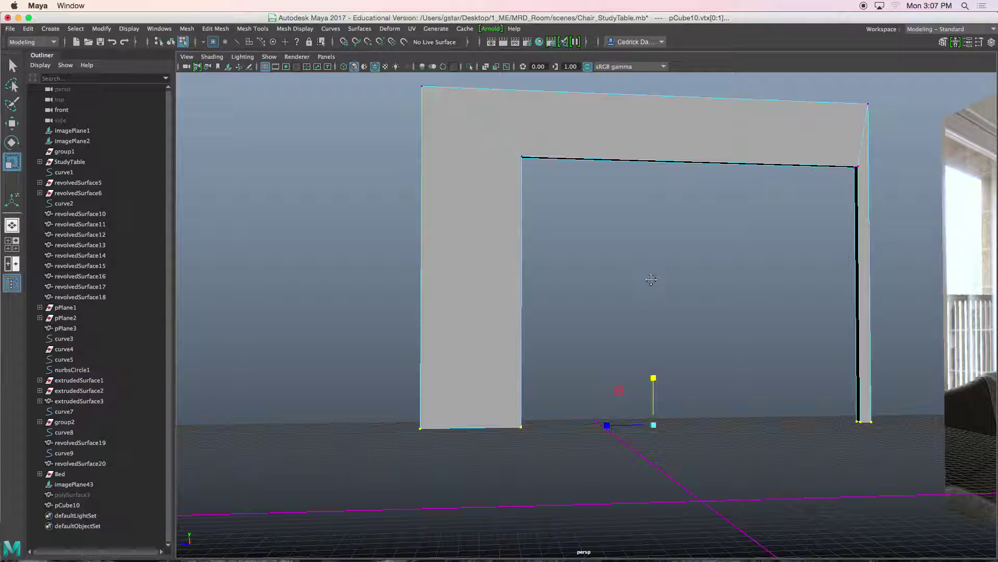
Close the gap on the underside of the header with the Append to Polygon tool
left_click_drag(659, 285, 528, 217, "alt")
right_click_drag(531, 215, 563, 208)
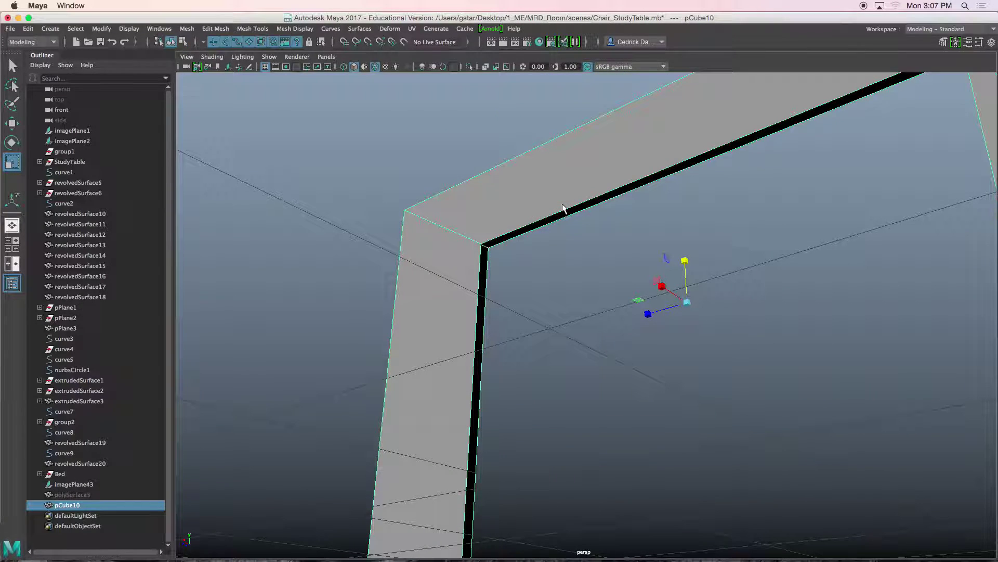
right_click(520, 192, "shift")
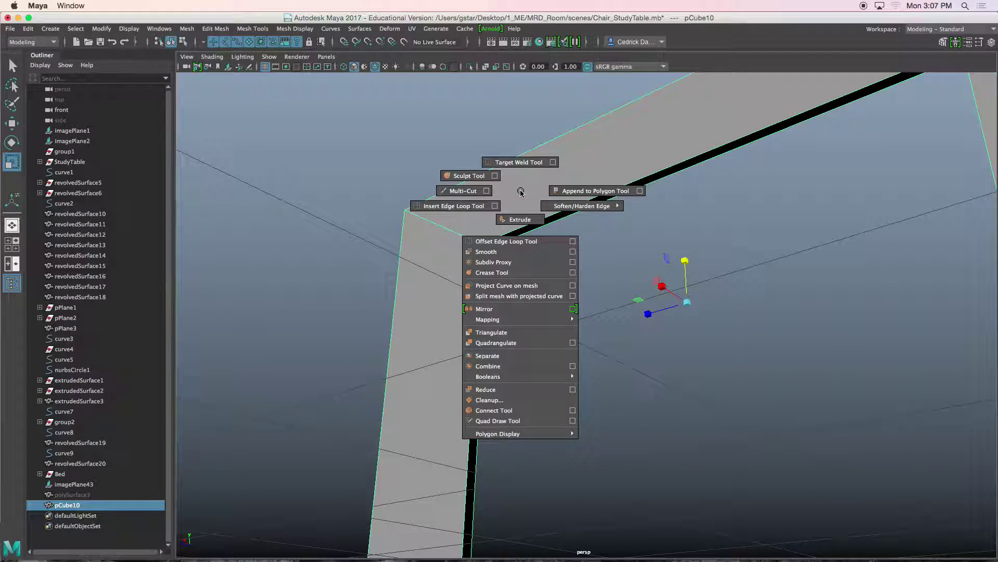
left_click(582, 193)
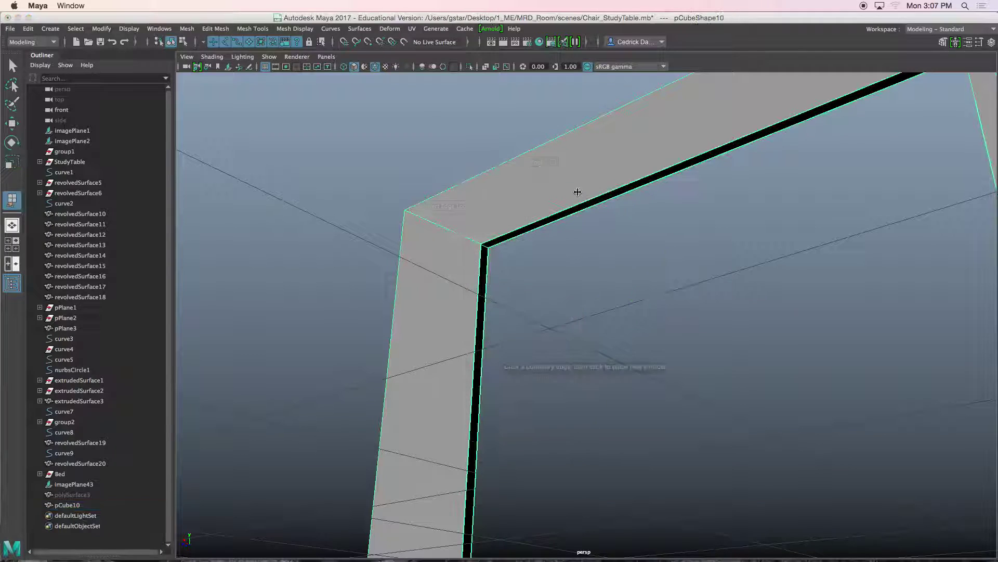
left_click(259, 29)
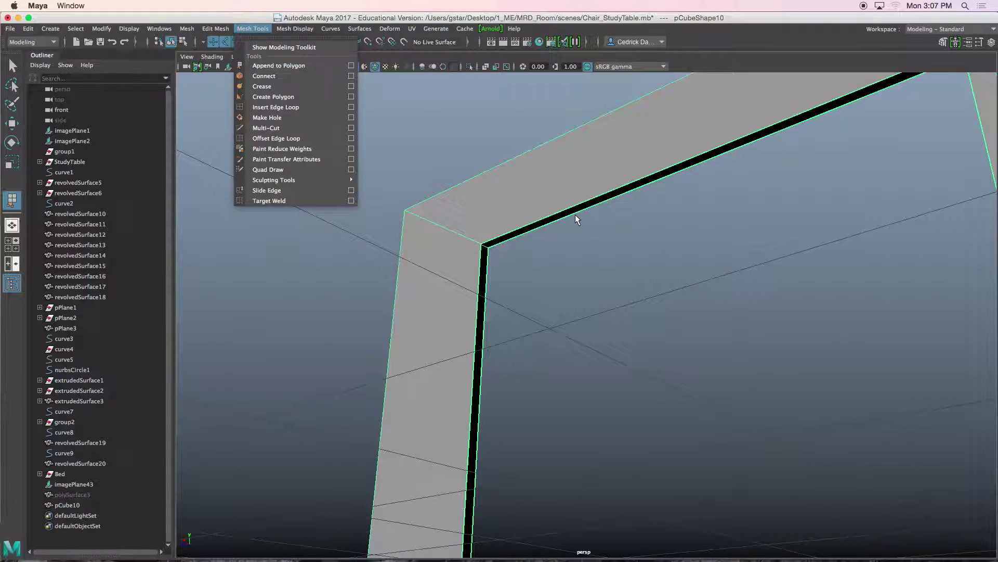
scroll(599, 244, "down", 5)
left_click_drag(599, 244, 517, 324, "alt")
scroll(527, 299, "up", 6)
scroll(517, 323, "up", 3)
left_click_drag(492, 255, 491, 251, "alt")
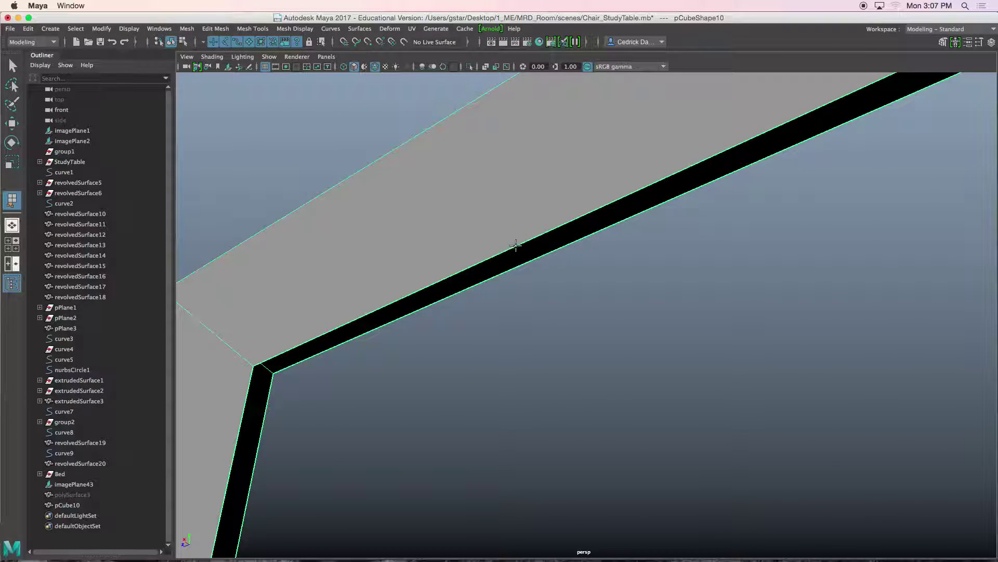
left_click(517, 247)
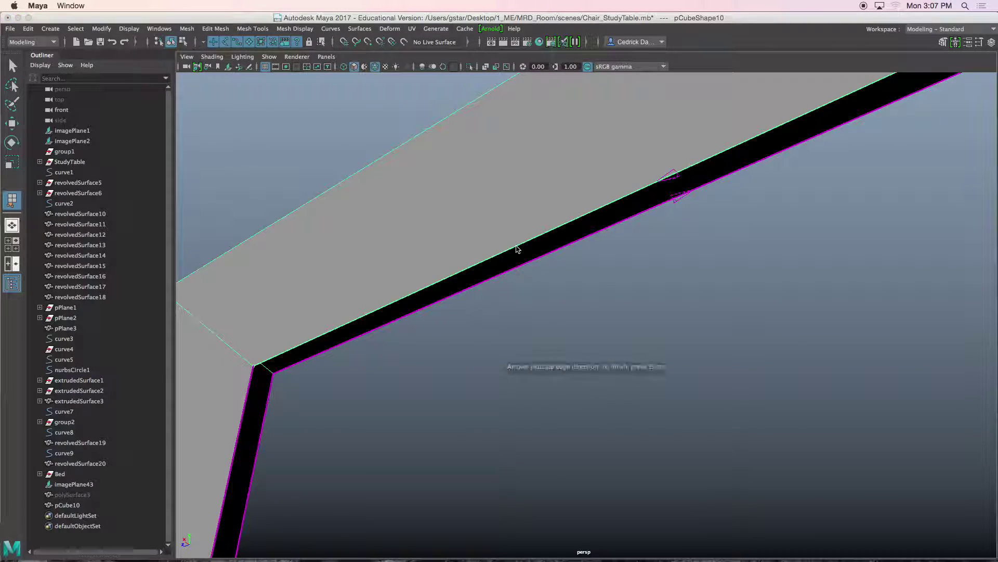
left_click(575, 242)
key("Return")
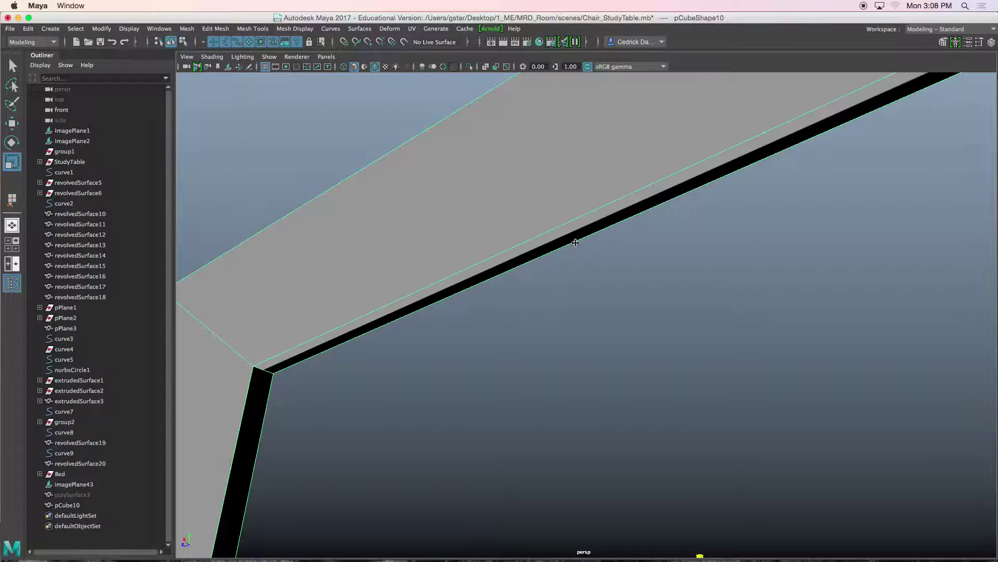
Append polygons across the open inner sides of both pillars to close the gaps in the wall's thickness
left_click_drag(475, 333, 439, 357, "alt")
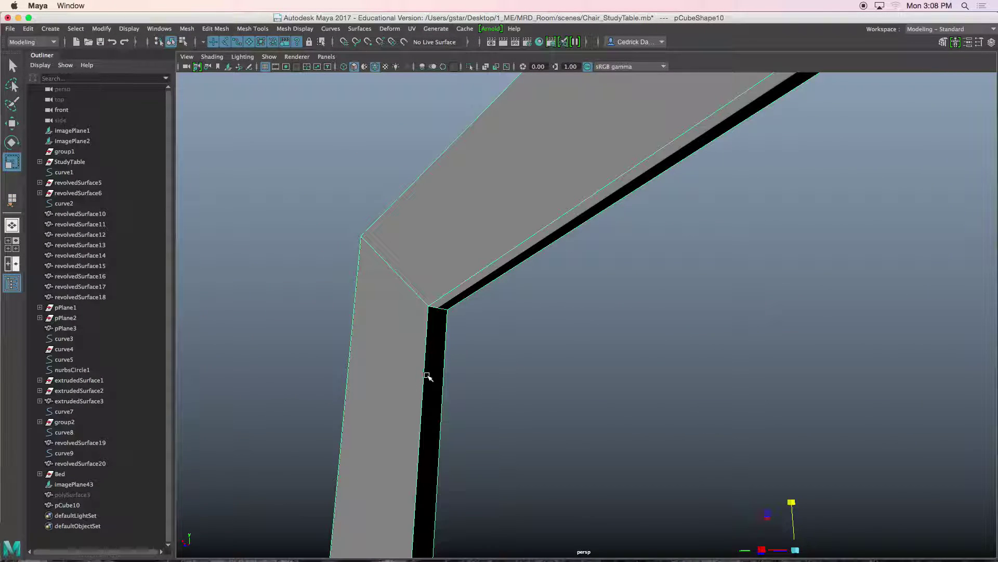
key("g")
left_click(426, 378)
left_click(443, 372)
key("Return")
left_click_drag(495, 379, 640, 384, "alt")
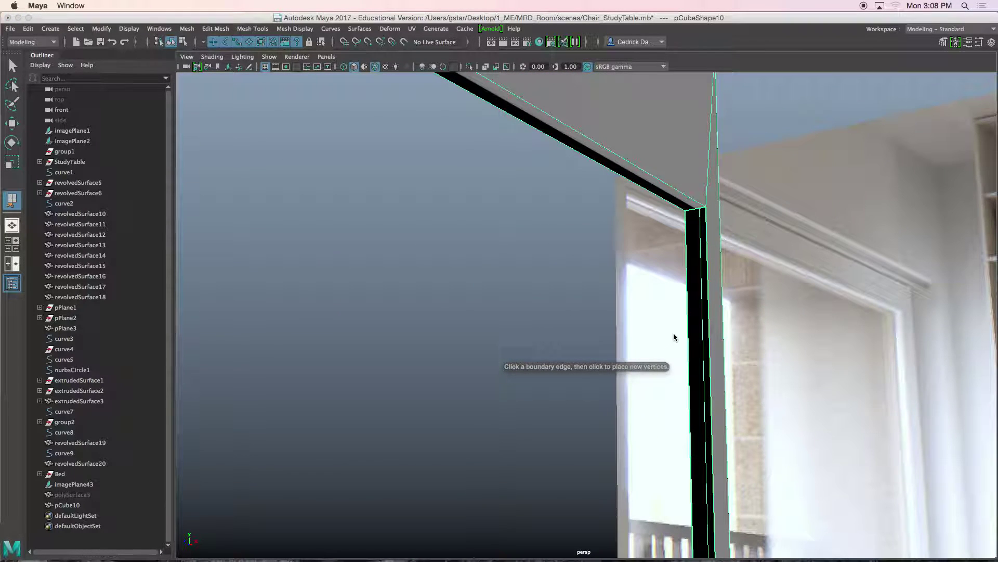
left_click(691, 329)
left_click(710, 327)
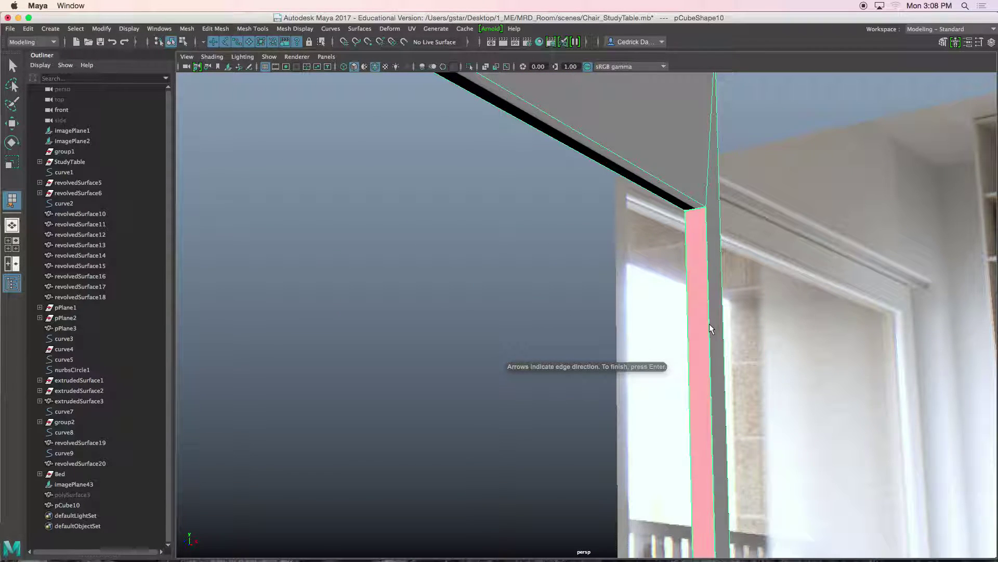
key("Return")
key("w")
Apply Harden Edge to the wall mesh and return to object selection
left_click_drag(641, 330, 590, 200, "alt")
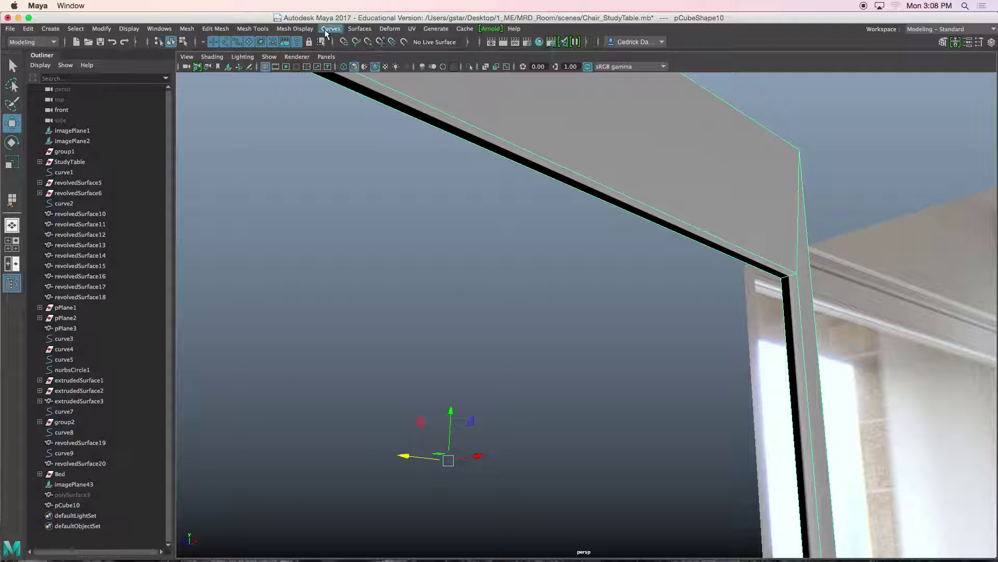
left_click(288, 28)
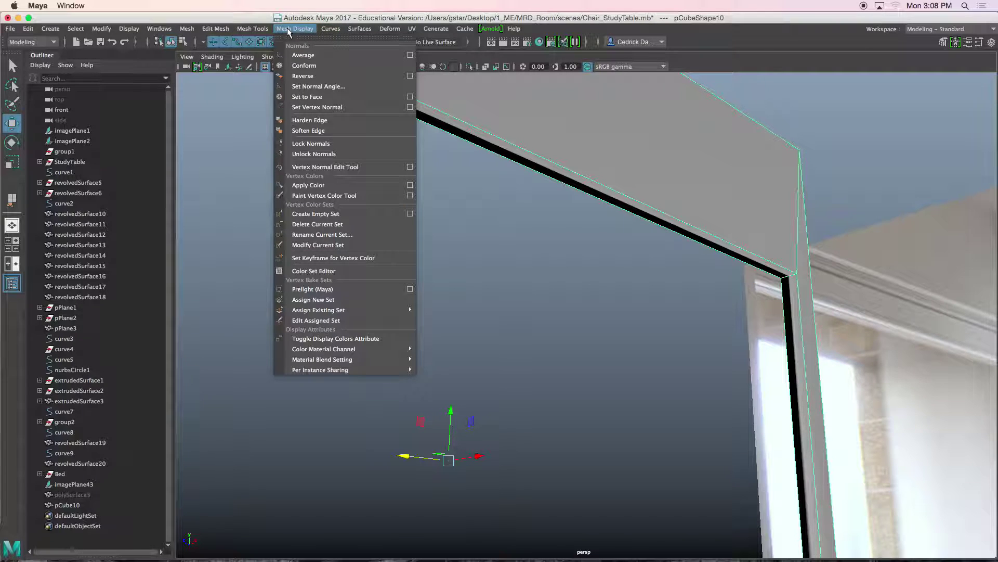
left_click(307, 120)
right_click_drag(515, 119, 555, 108)
left_click_drag(542, 173, 544, 260, "alt")
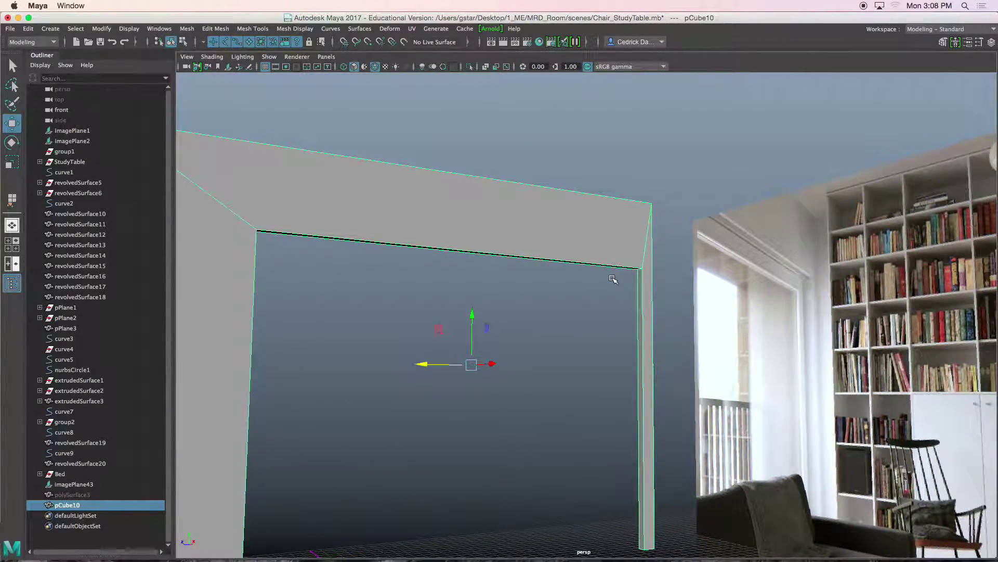
In the front view, sketch the cross-section of the trim above the window over the reference photo with the Grease Pencil
key("space")
key("space")
scroll(392, 298, "up", 10)
scroll(543, 286, "up", 2)
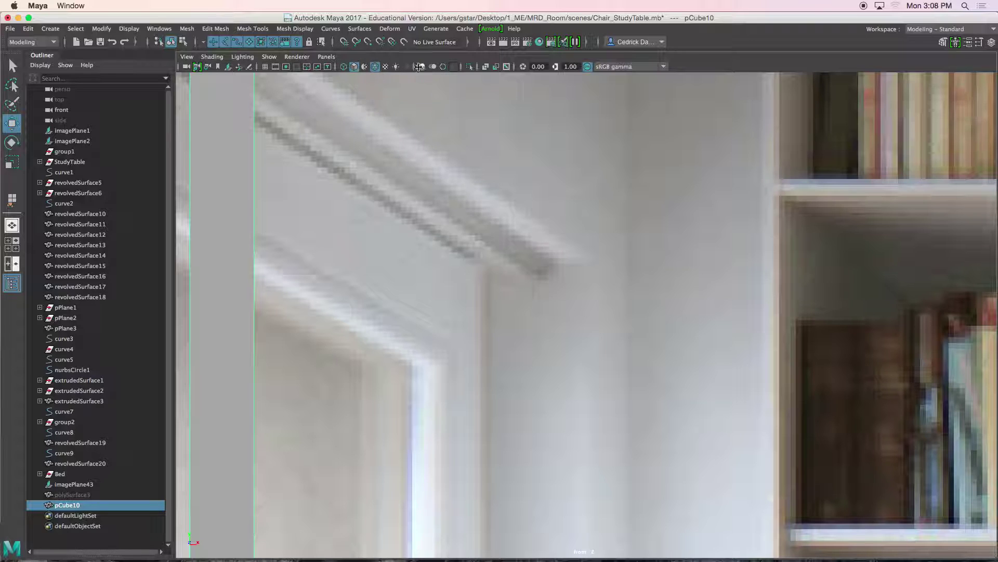
left_click(249, 66)
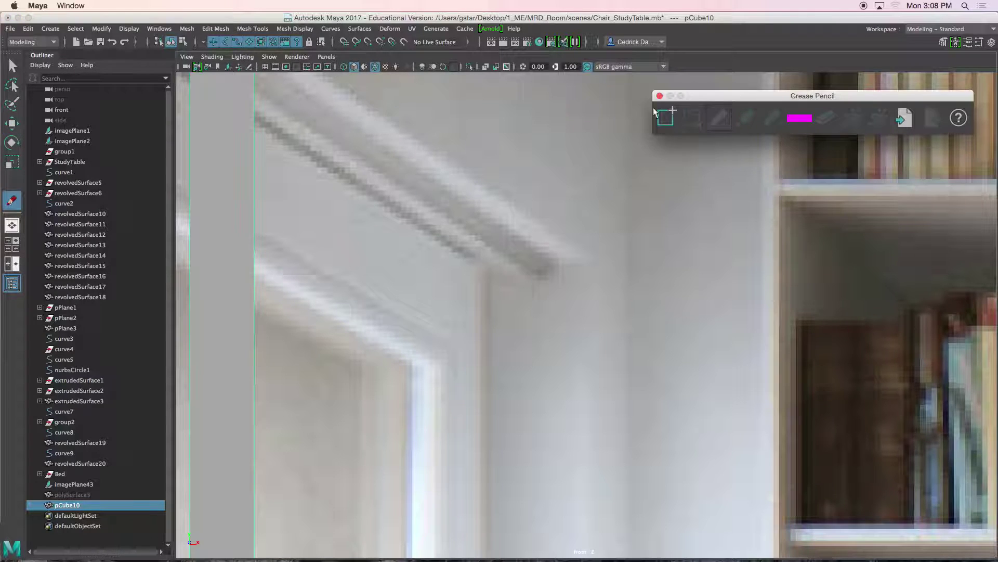
left_click(563, 250)
left_click_drag(554, 270, 560, 274)
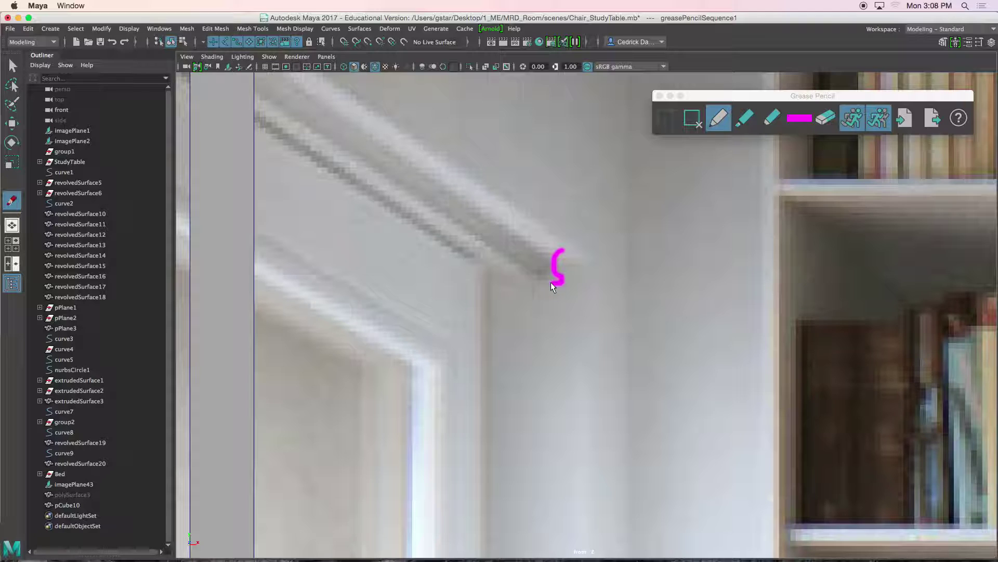
left_click_drag(546, 281, 545, 261)
left_click_drag(557, 244, 554, 253)
scroll(477, 249, "down", 4)
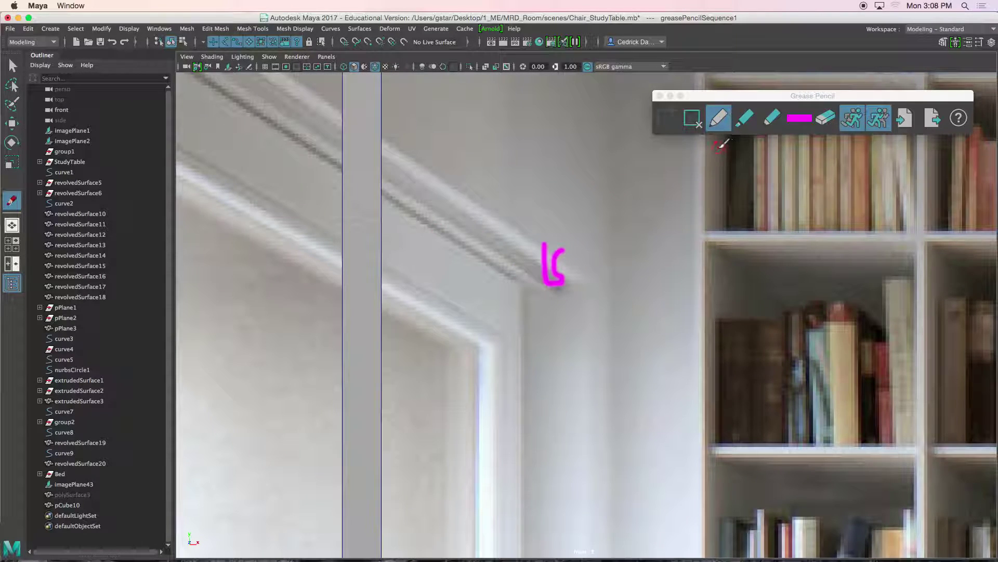
Trace the sketched trim profile with the EP Curve Tool and delete the Grease Pencil frame
left_click(693, 119)
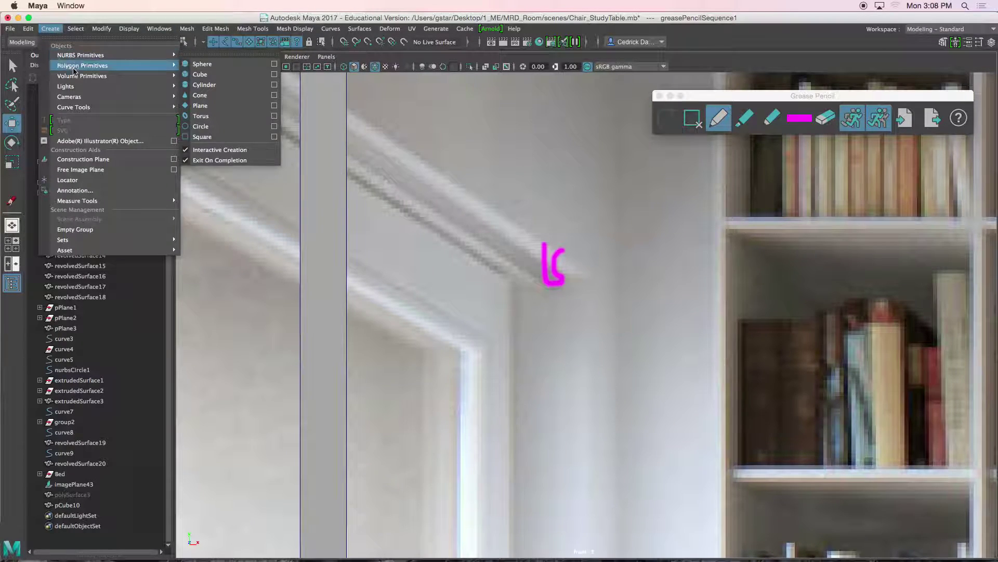
mouse_move(81, 108)
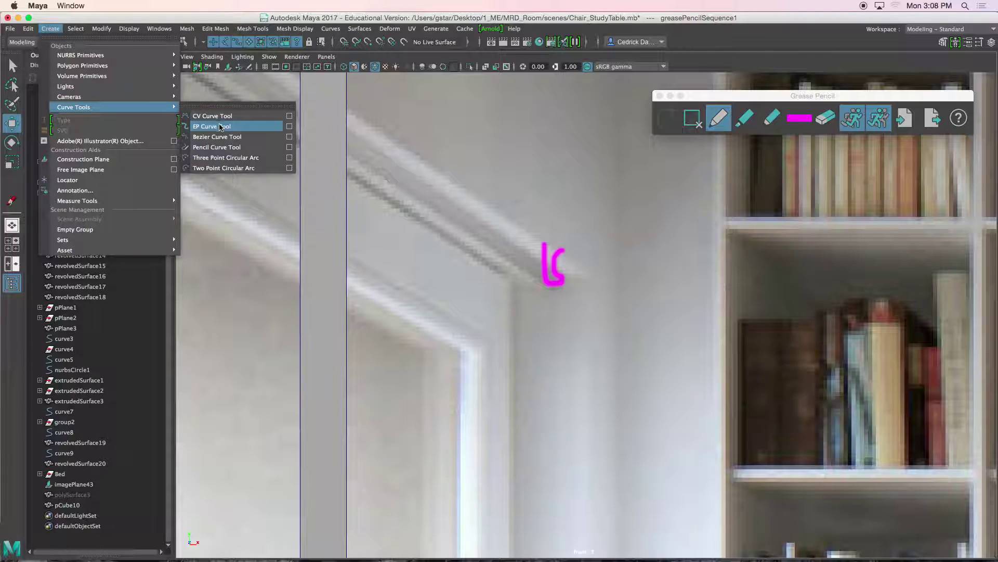
left_click(223, 126)
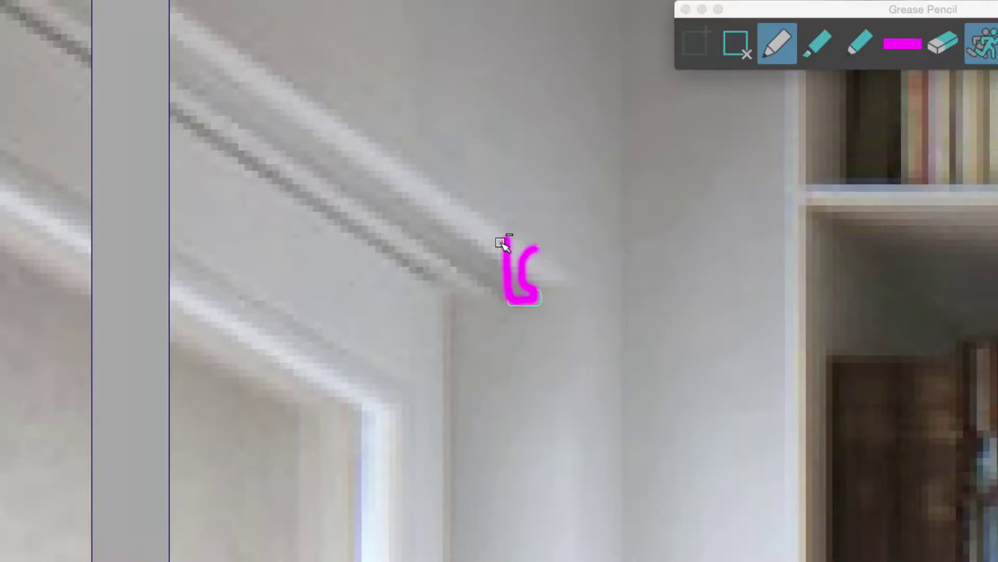
left_click(738, 49)
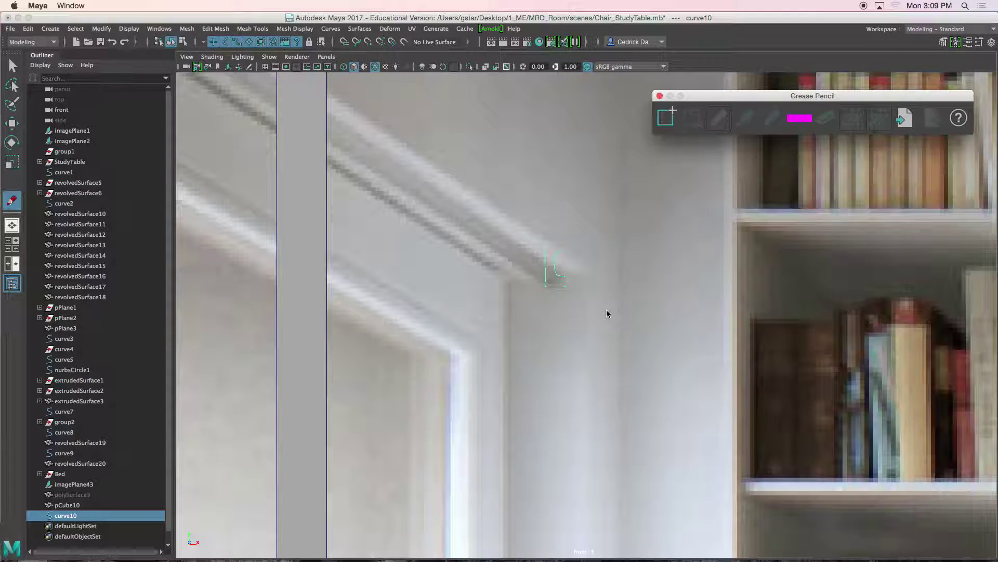
Close the Grease Pencil and isolate the new profile curve in the front view
key("w")
key("f")
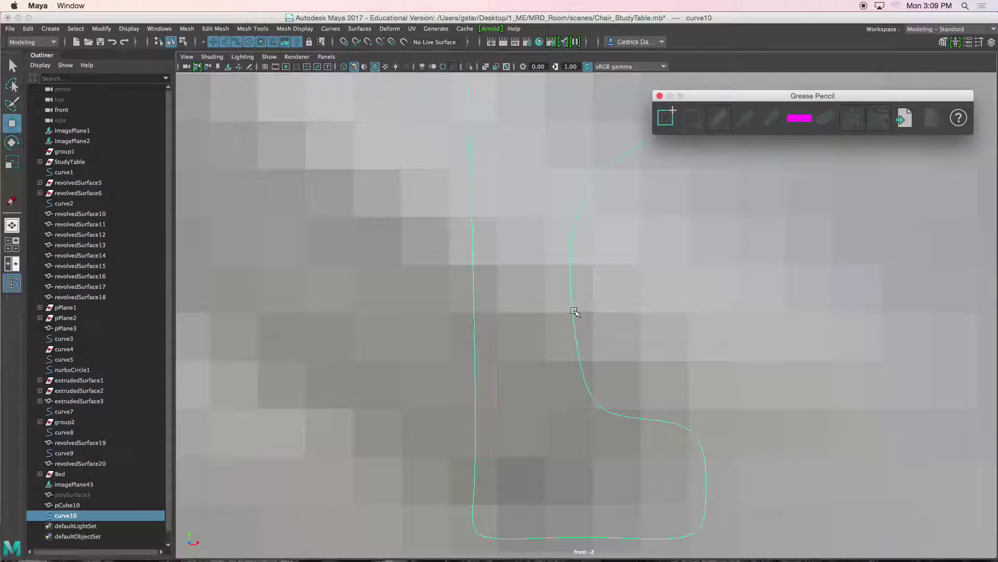
scroll(582, 297, "down", 5)
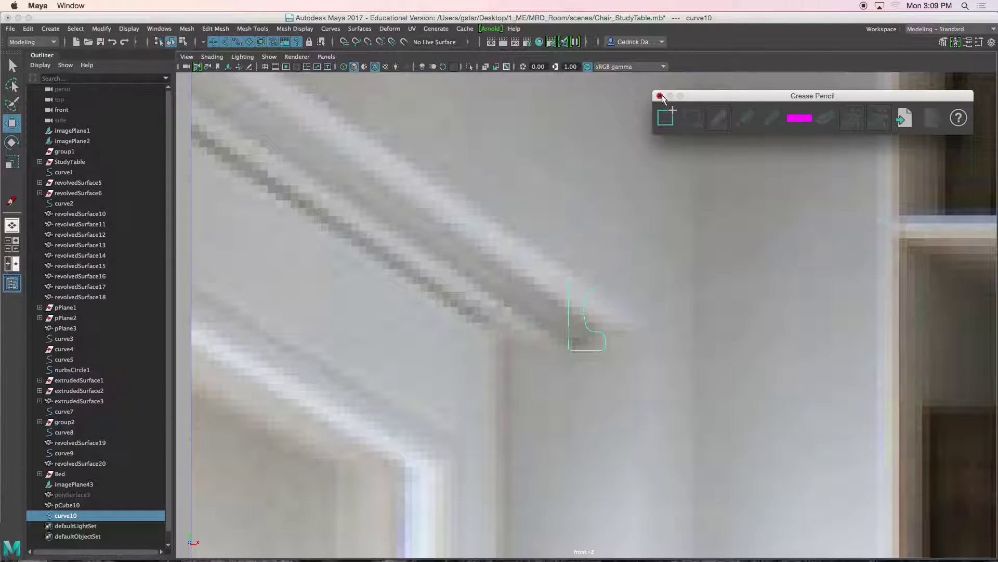
left_click(660, 96)
key("ctrl+1")
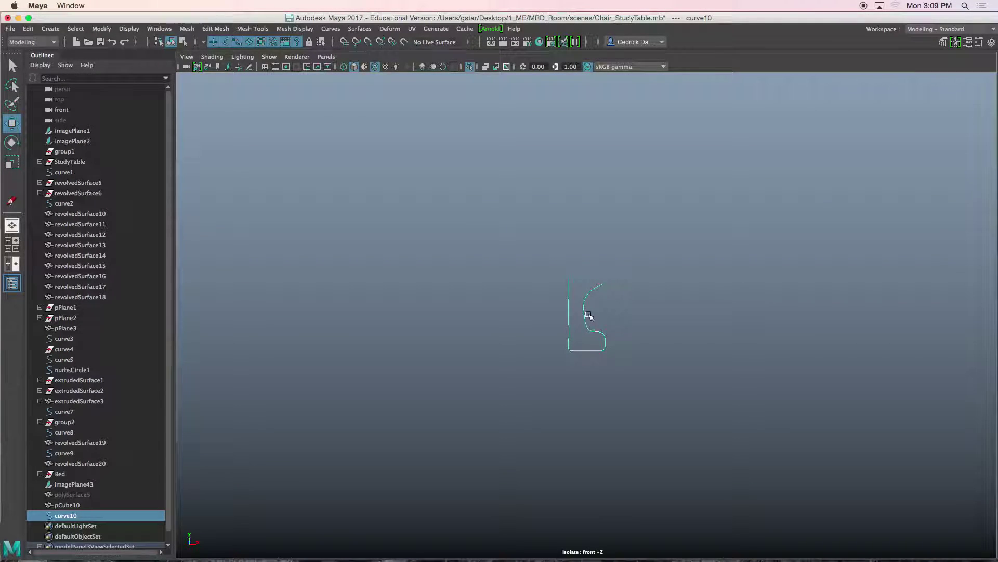
scroll(577, 302, "up", 5)
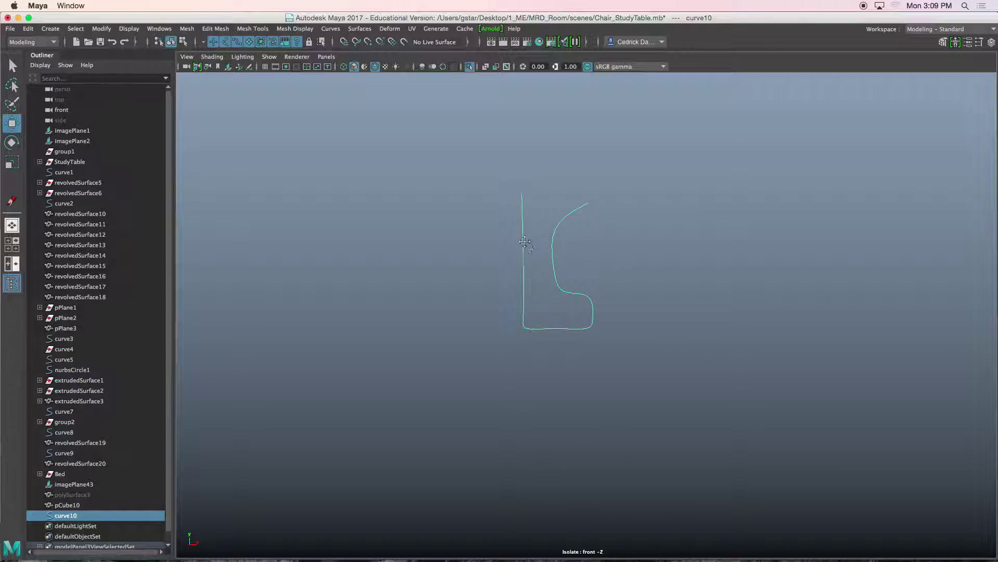
Select the control vertices along the profile's long vertical side and scale them horizontally to make the side straight
right_click_drag(562, 251, 512, 243)
left_click_drag(531, 161, 574, 404)
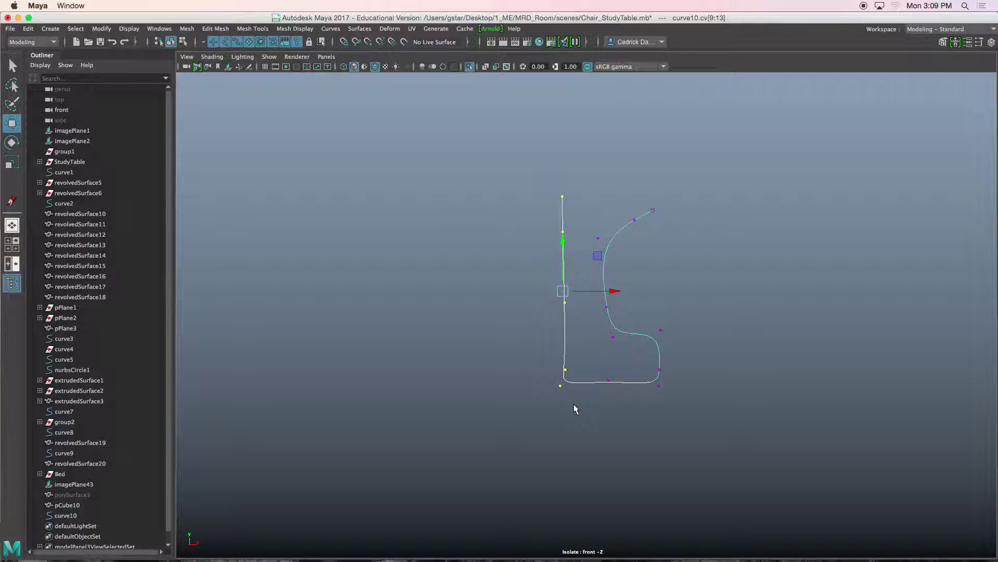
key("r")
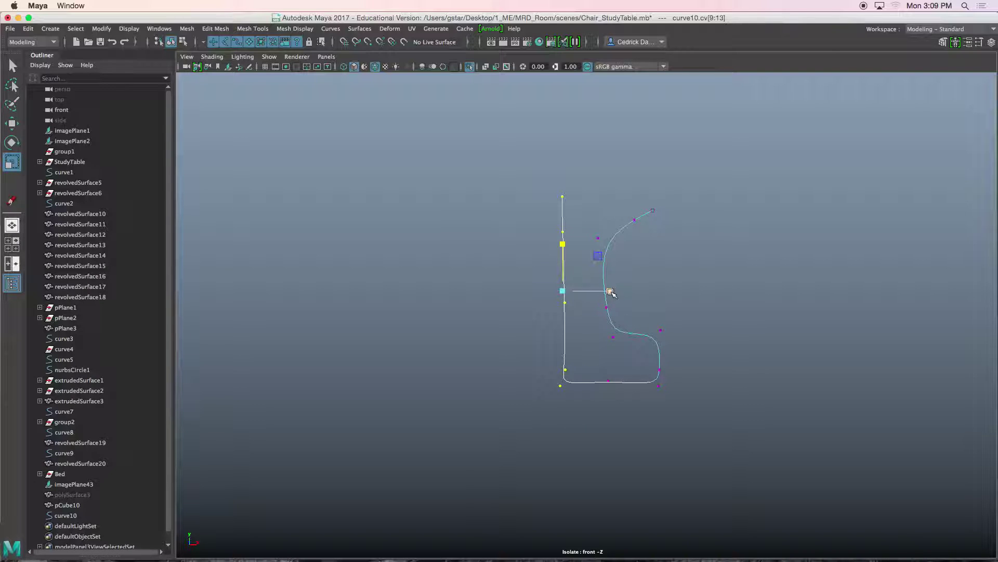
left_click_drag(611, 292, 552, 292)
Scale the profile's bottom control vertices vertically and the lip's outer control vertices horizontally to straighten both edges
left_click_drag(556, 385, 678, 416)
left_click_drag(612, 335, 616, 391)
left_click_drag(654, 319, 679, 391)
left_click_drag(706, 356, 647, 360)
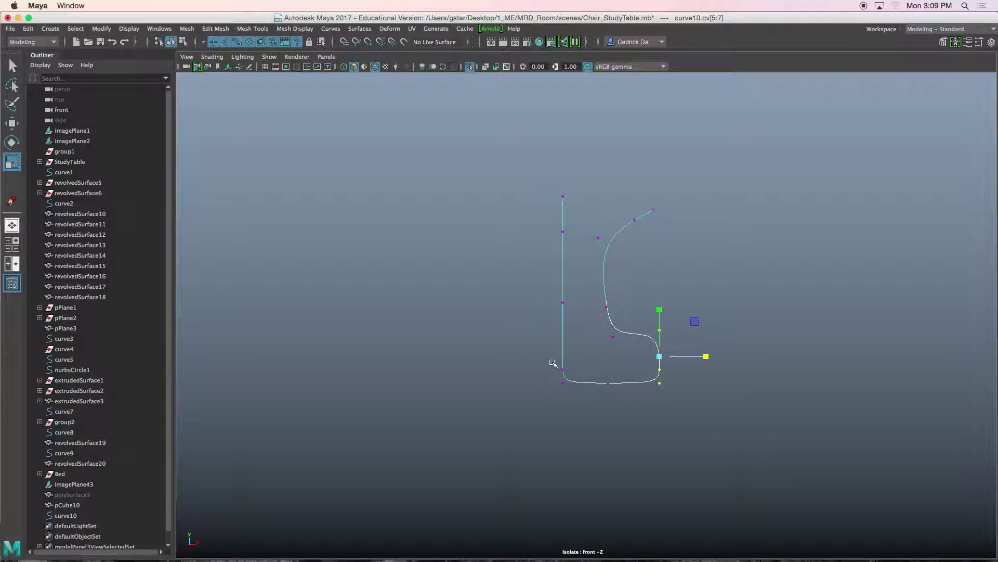
Move the two control vertices just above the profile's bottom edge down to tighten both bottom corners
left_click_drag(551, 361, 668, 375)
key("w")
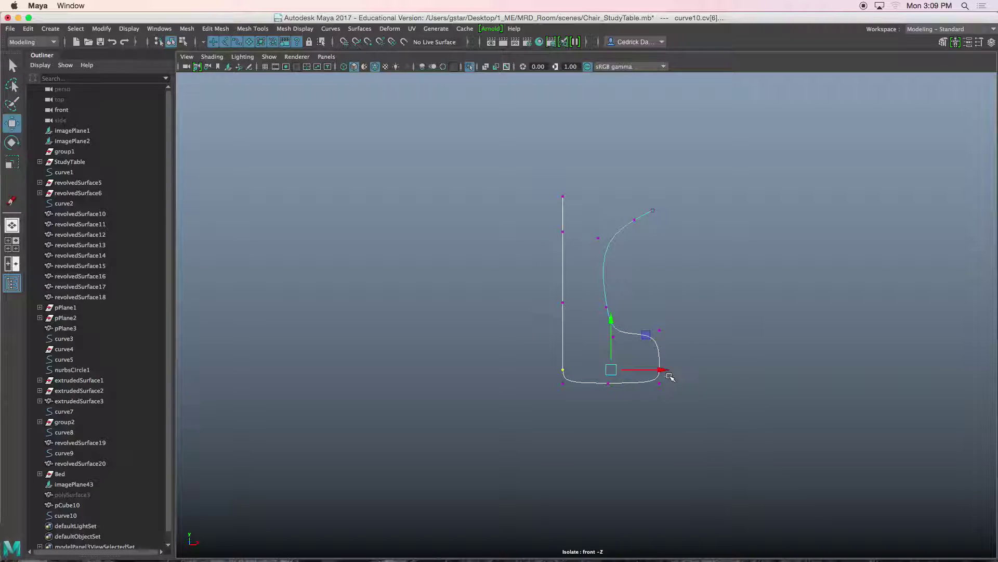
left_click_drag(611, 320, 611, 329)
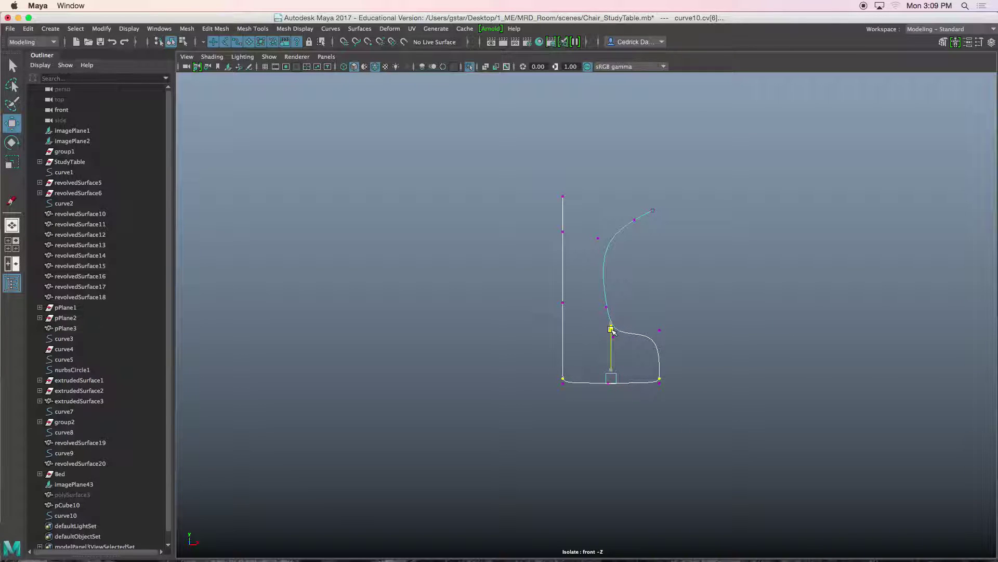
Insert a knot in the profile curve at the upper outer corner of the lip
left_click_drag(670, 359, 619, 320, "alt")
scroll(619, 319, "up", 4)
scroll(617, 312, "down", 9)
scroll(607, 314, "up", 3)
scroll(607, 314, "up", 5)
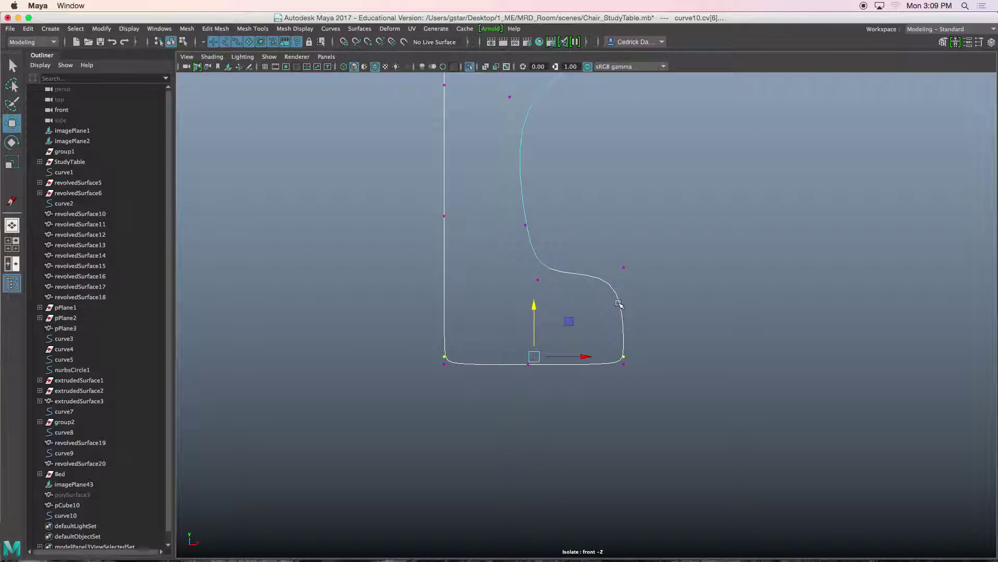
right_click(618, 296)
left_click(618, 267)
left_click(616, 294)
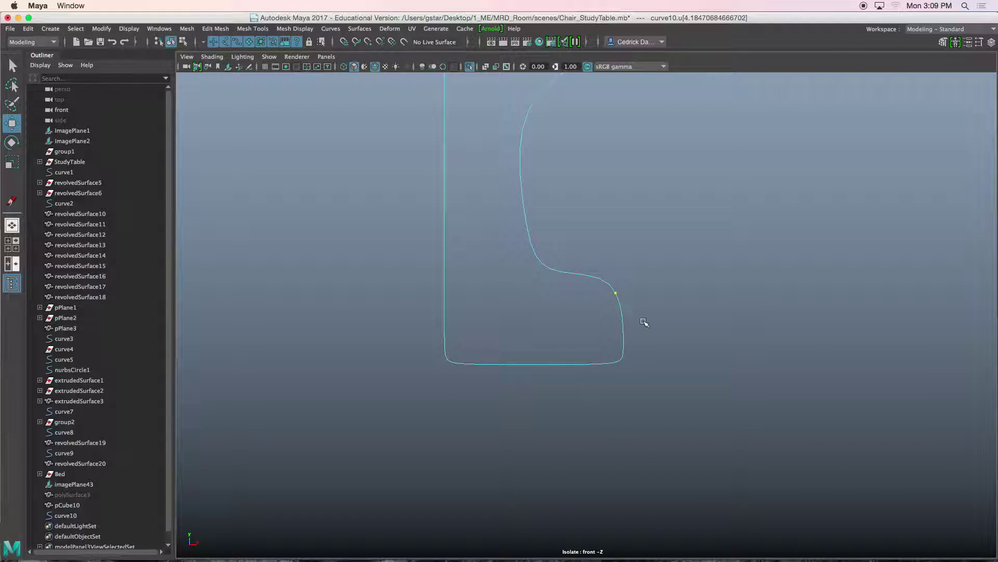
left_click(340, 30)
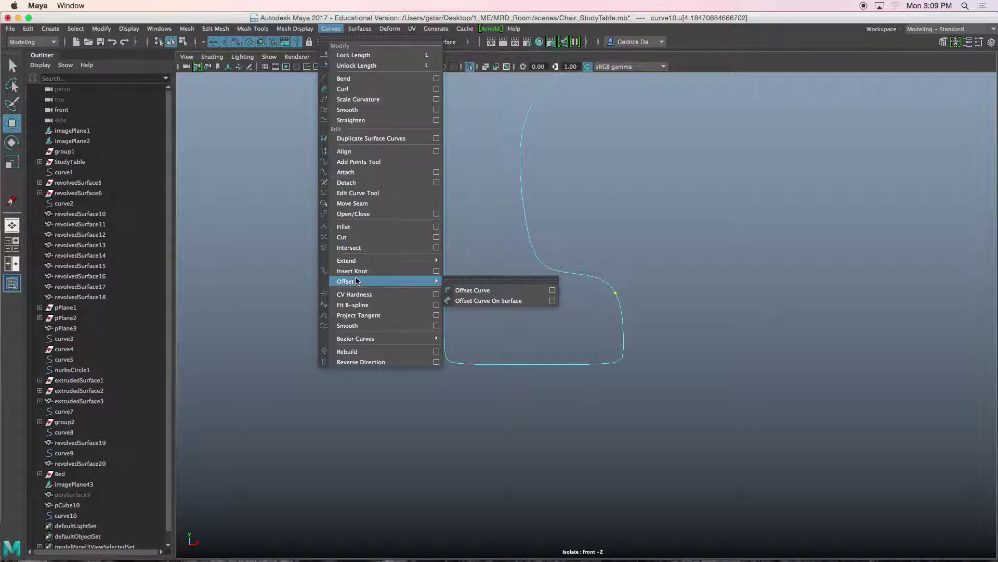
left_click(328, 271)
Move the control vertices beside the new knot closer to the lip's upper corner to sharpen it, and return to object selection
right_click(577, 276)
left_click(519, 276)
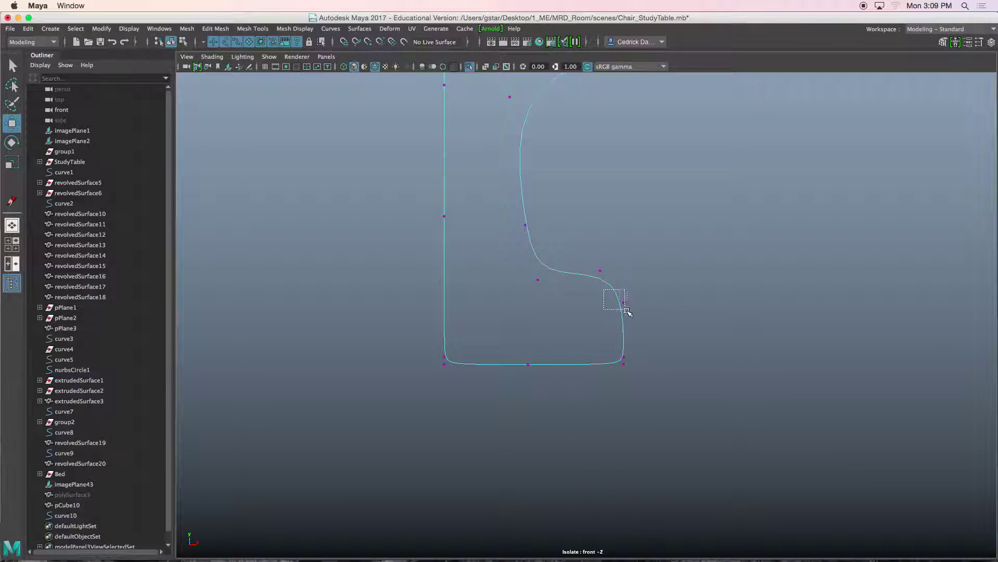
left_click_drag(628, 311, 637, 270)
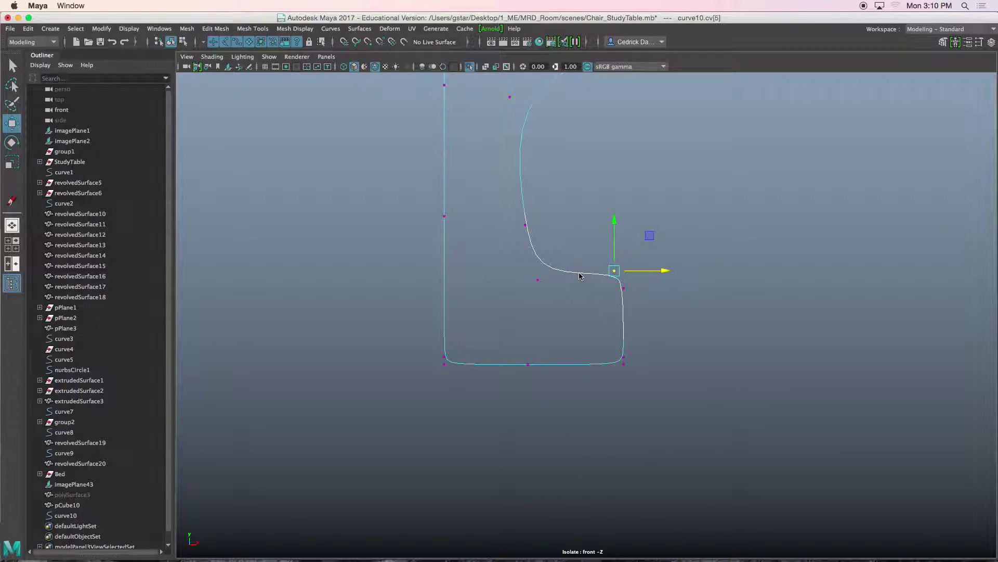
right_click_drag(581, 276, 580, 289)
In the perspective view, center the pivot of the profile curve
key("space")
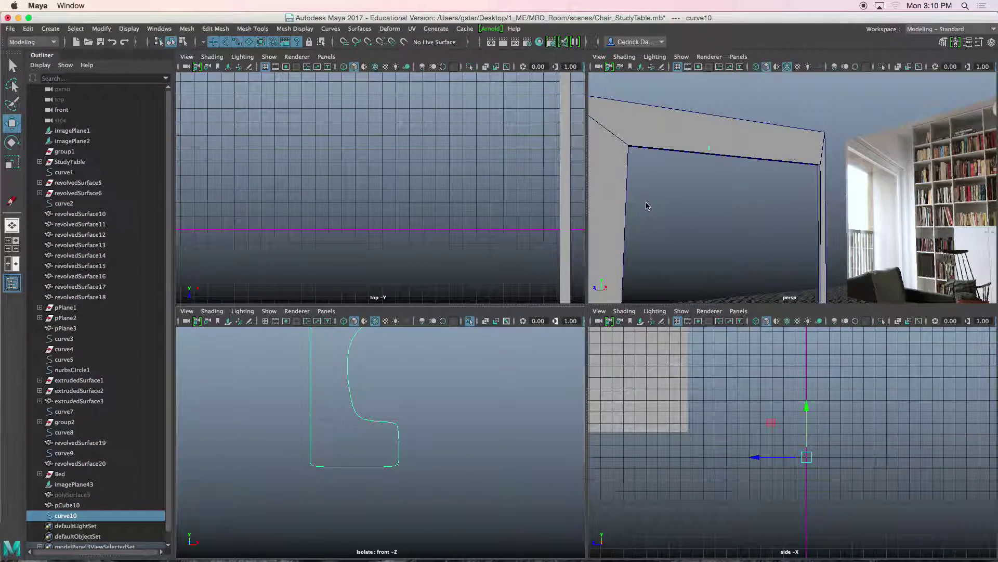
key("space")
left_click_drag(680, 217, 682, 223, "alt")
key("space")
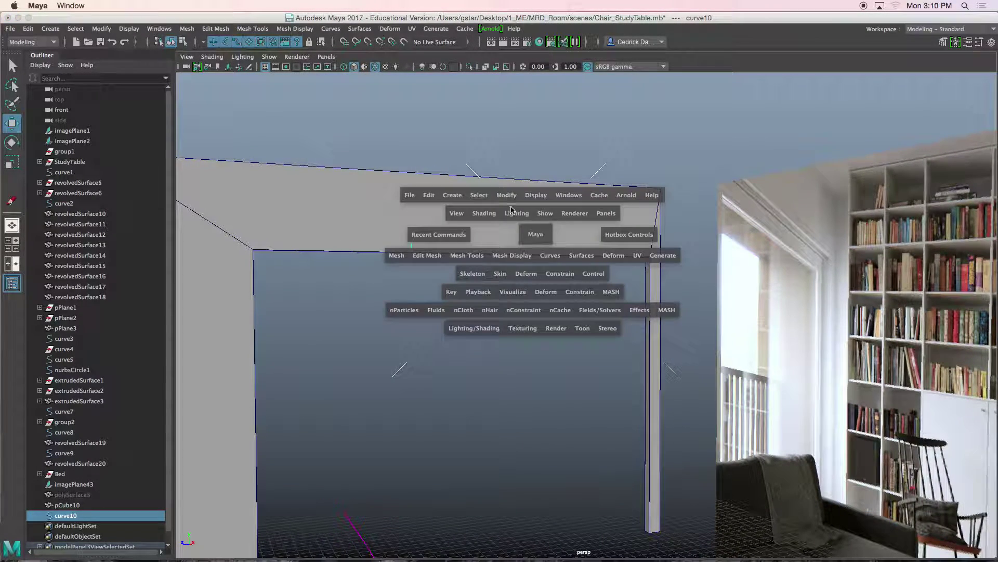
left_click(506, 195)
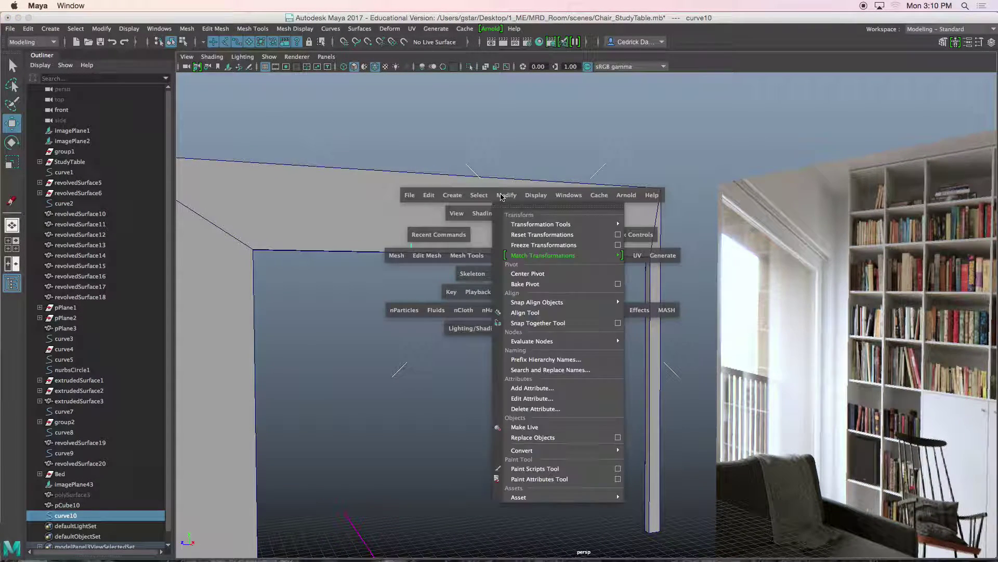
left_click(528, 274)
Move the profile curve's pivot to its open upper end and vertex-snap the curve to the upper corner of the wall opening
left_click_drag(471, 273, 515, 284, "alt")
scroll(533, 284, "up", 5)
scroll(546, 276, "up", 4)
scroll(573, 284, "down", 2)
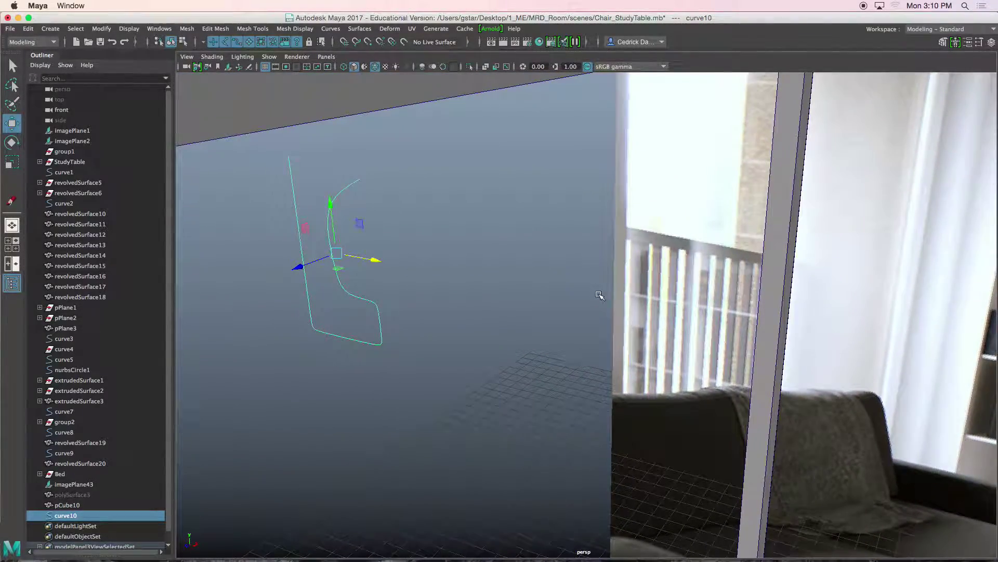
key("d")
left_click_drag(350, 259, 435, 246)
key("v")
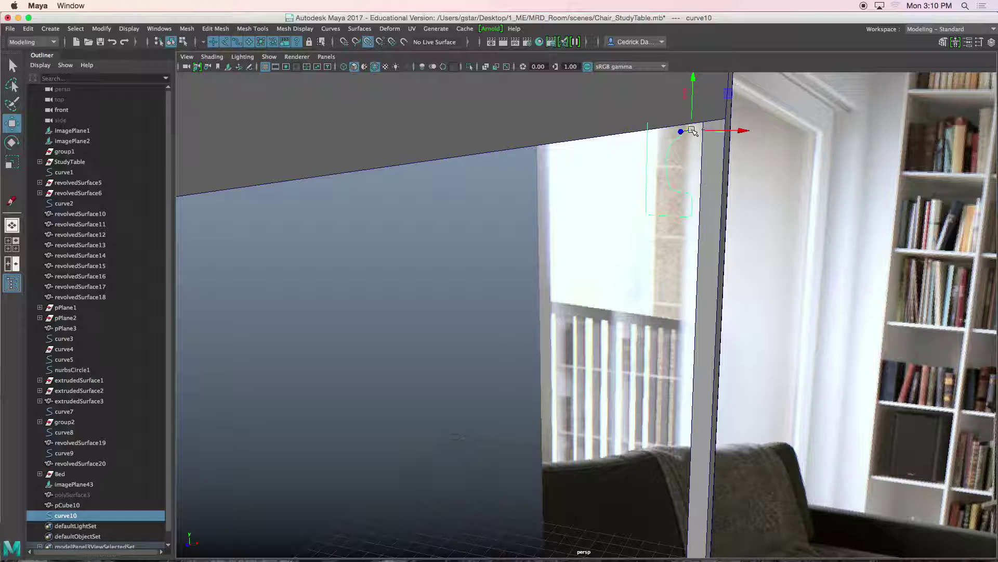
left_click_drag(692, 129, 723, 124)
key("f")
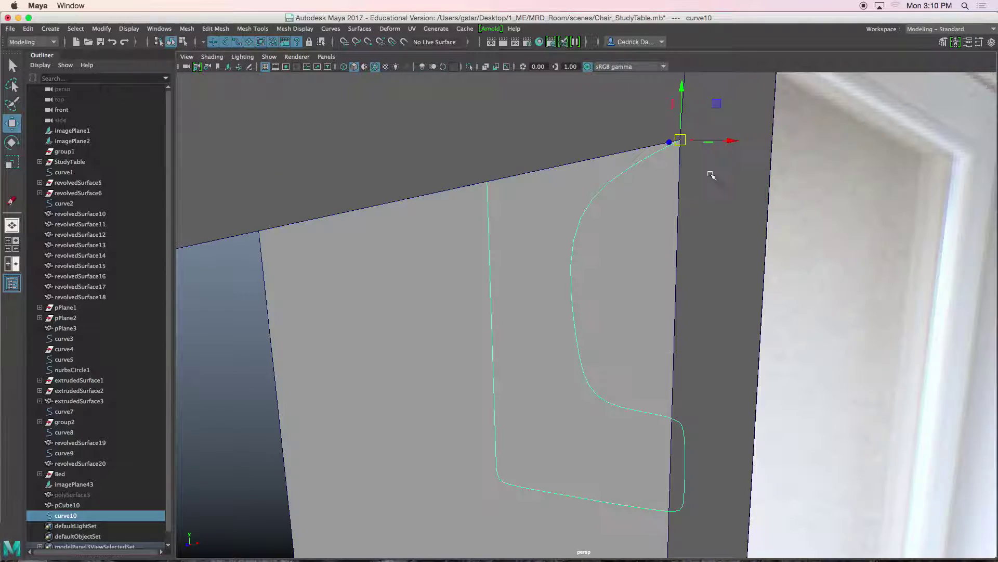
Select the header face and both pillar faces on one side of the wall and move them along X to thicken the wall
left_click_drag(678, 229, 695, 213, "alt")
left_click_drag(692, 284, 670, 284, "alt")
left_click_drag(647, 323, 713, 350, "alt")
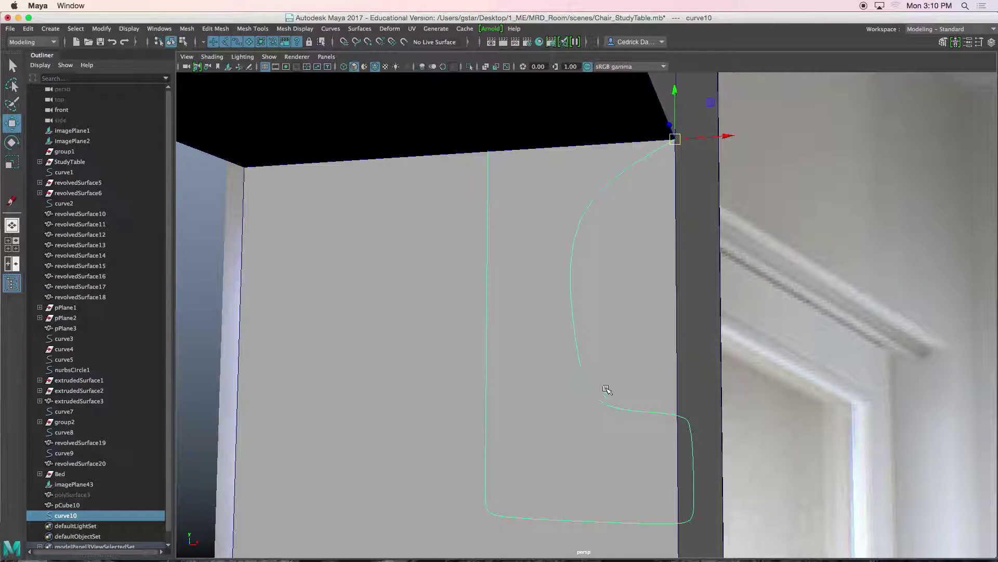
left_click_drag(658, 385, 656, 386, "alt")
scroll(537, 366, "down", 10)
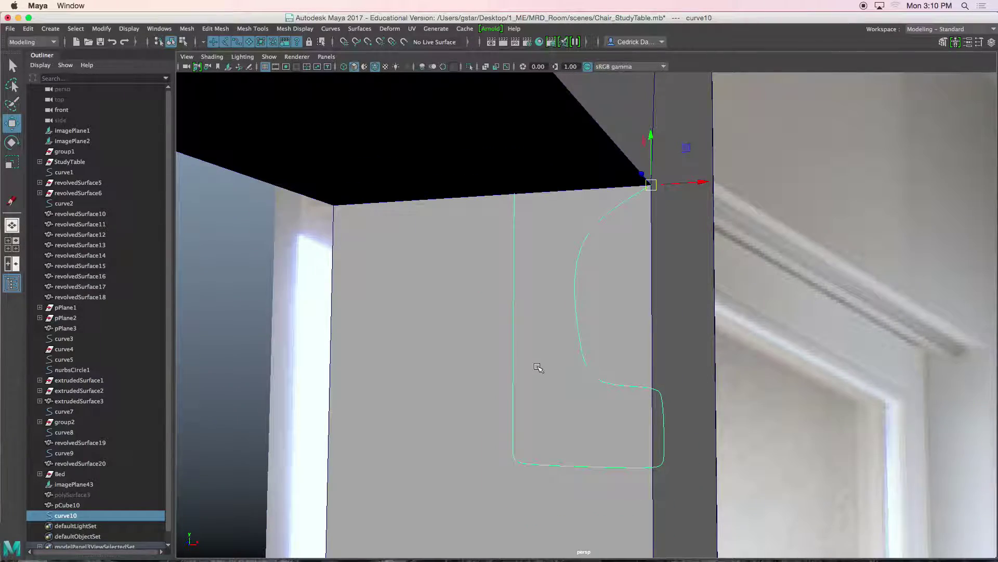
left_click(538, 346)
scroll(530, 293, "down", 15)
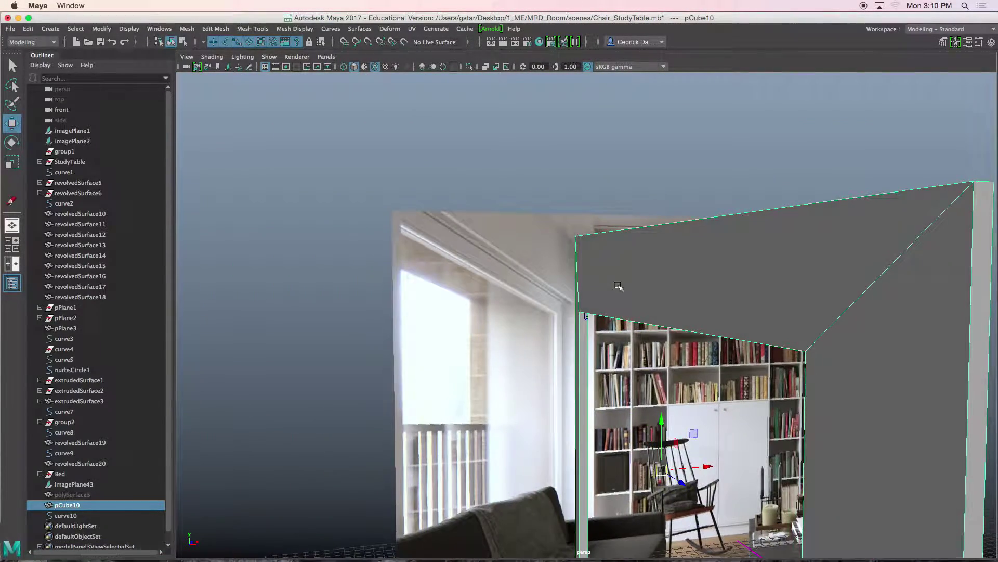
right_click_drag(622, 264, 621, 294)
left_click(578, 307)
left_click(655, 302, "shift")
left_click(858, 369, "shift")
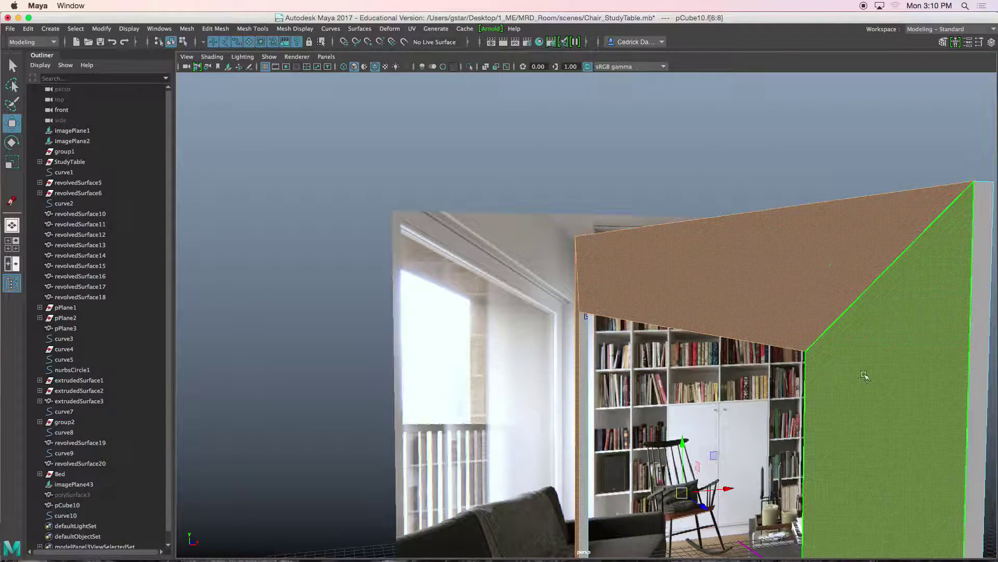
scroll(780, 390, "down", 5)
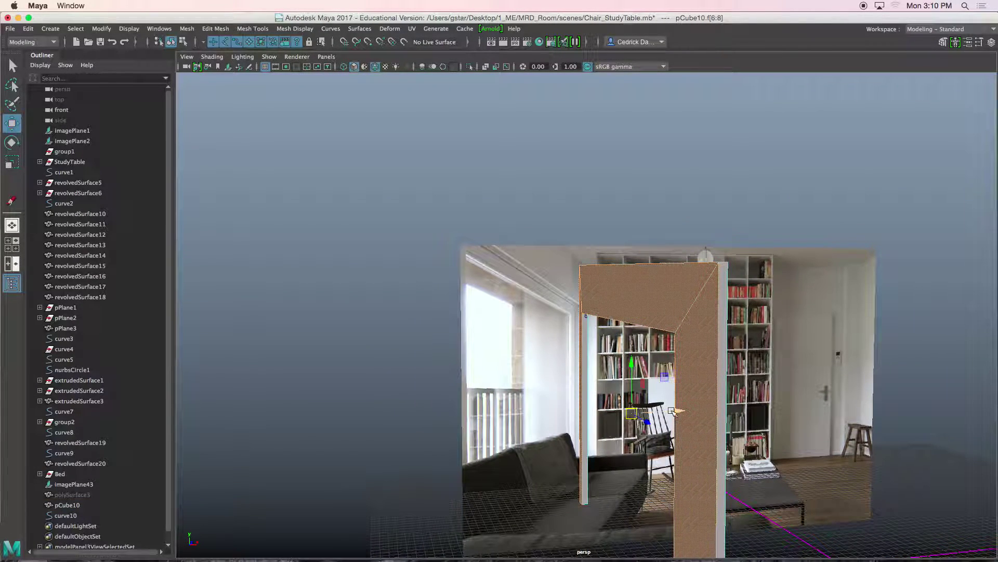
left_click_drag(672, 412, 626, 396)
Duplicate the profile curve and vertex-snap the copy to the opposite upper corner of the wall opening
scroll(626, 397, "up", 6)
middle_click_drag(603, 357, 596, 311, "alt")
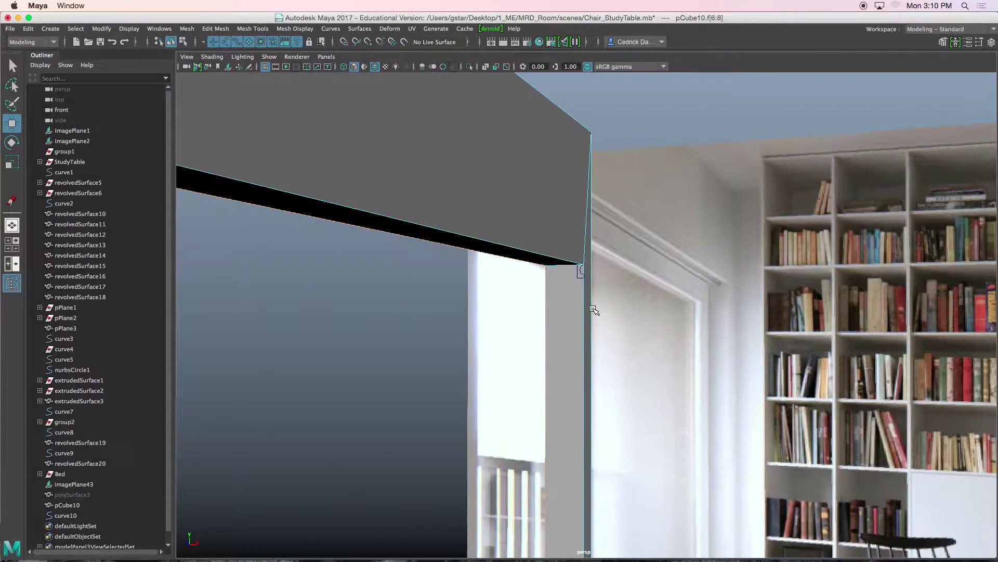
scroll(596, 311, "up", 7)
left_click(564, 189)
right_click_drag(563, 188, 552, 151)
left_click(579, 187)
left_click(578, 186)
left_click_drag(579, 189, 760, 169, "alt")
key("ctrl+d")
key("v")
middle_click_drag(793, 215, 322, 258)
Select both profile curves at the wall opening's upper corners and open the Loft options
left_click_drag(515, 272, 599, 263, "alt")
key("4")
mouse_move(657, 281)
left_mouse_down("alt")
mouse_move(738, 255)
mouse_move(649, 278)
left_mouse_up("alt")
left_click(739, 245, "shift")
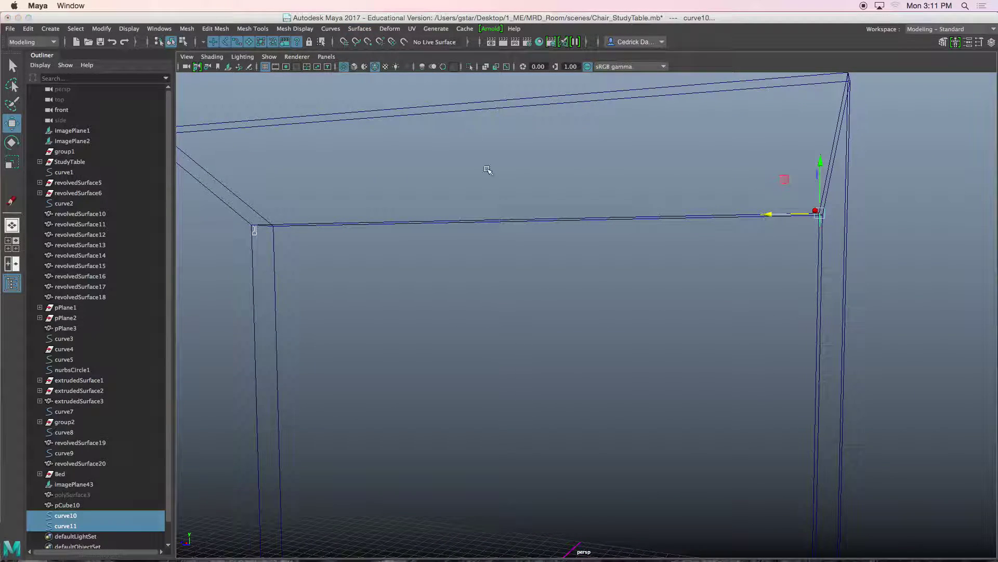
key("5")
left_click(360, 29)
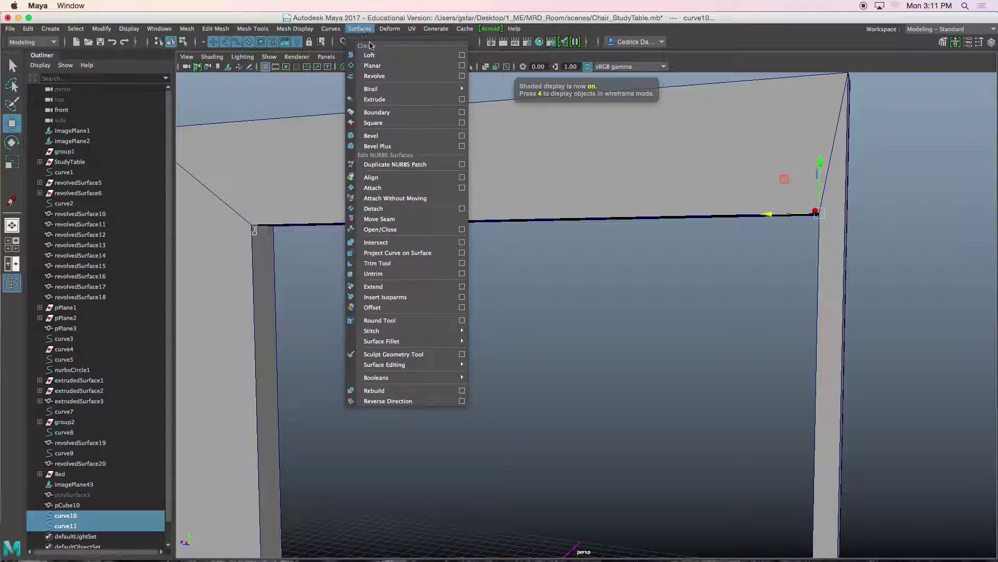
left_click(462, 56)
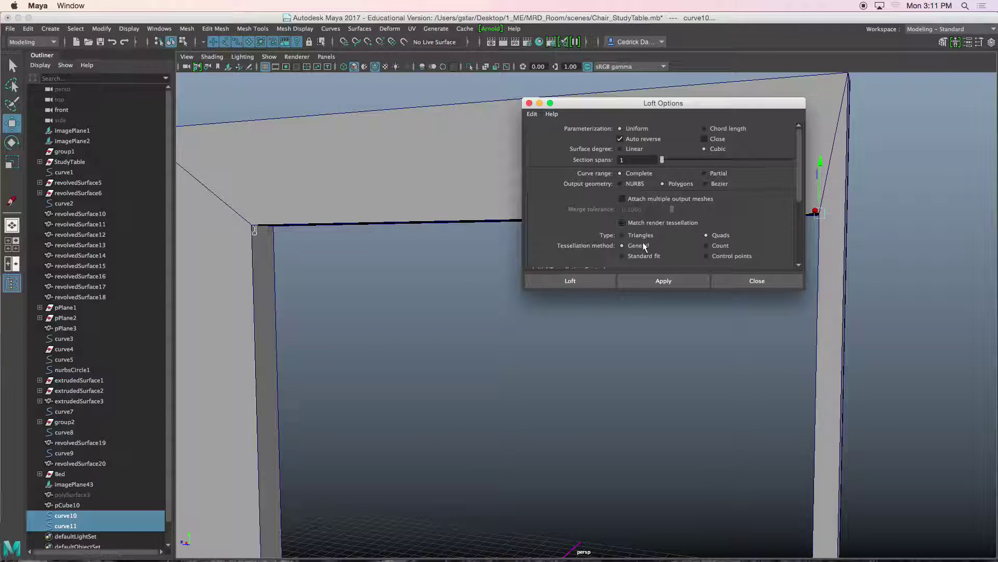
Loft the two profile curves with U type per span # of iso params and Number U and V set to 2
left_click_drag(797, 191, 795, 235)
left_click(674, 181)
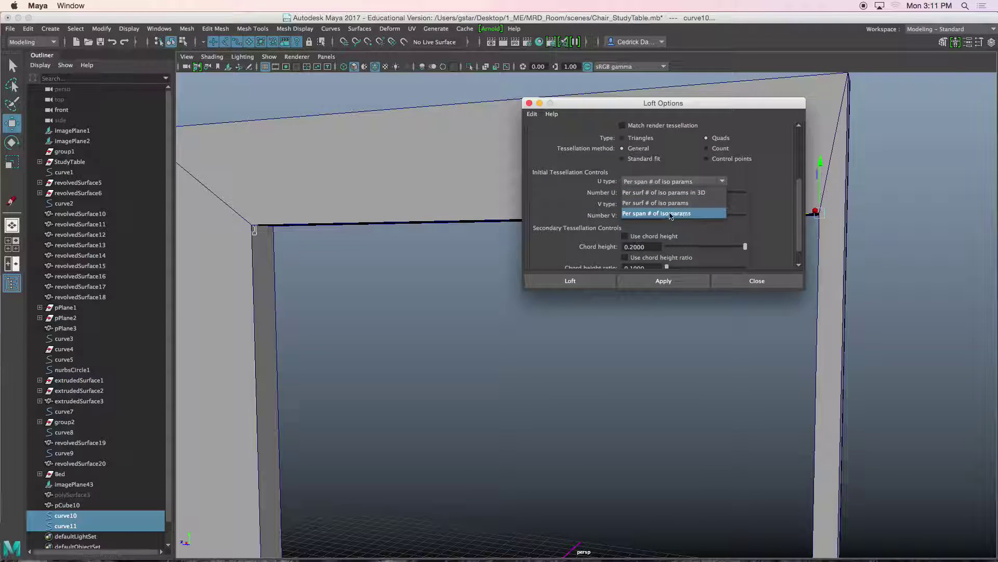
left_click(648, 214)
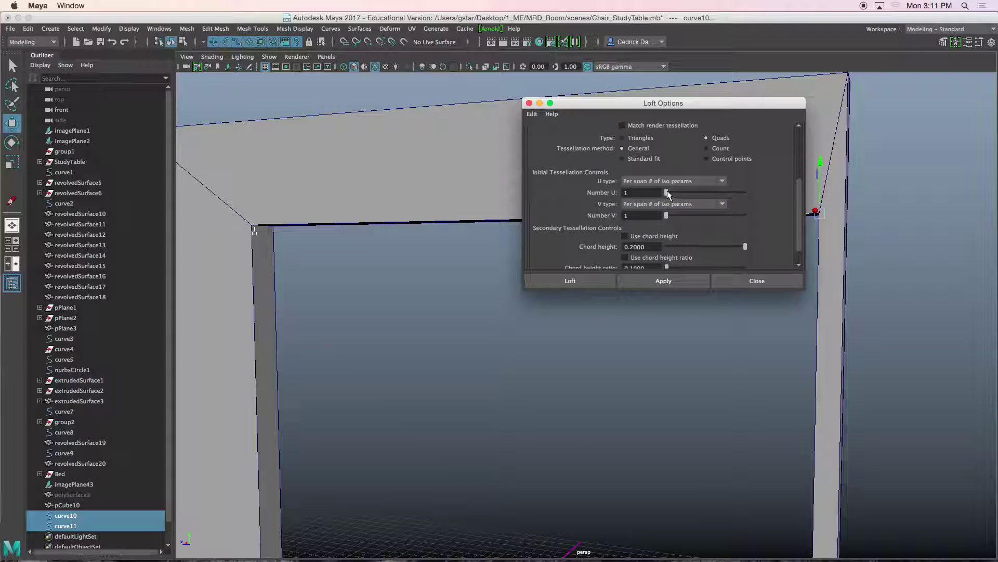
left_click_drag(667, 191, 670, 193)
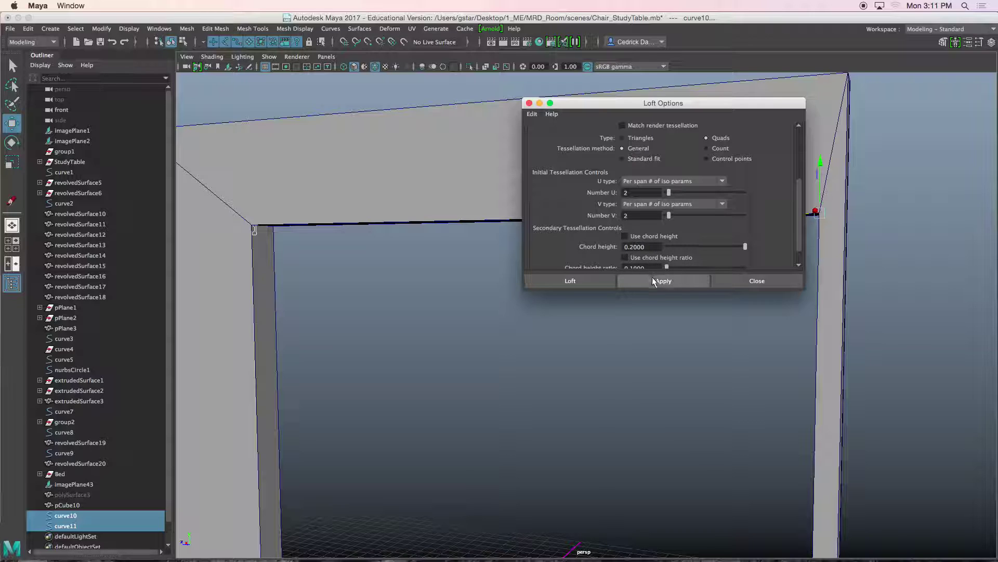
left_click(598, 282)
left_click(512, 235)
left_click_drag(529, 282, 546, 290, "alt")
scroll(546, 289, "up", 10)
left_click(529, 403)
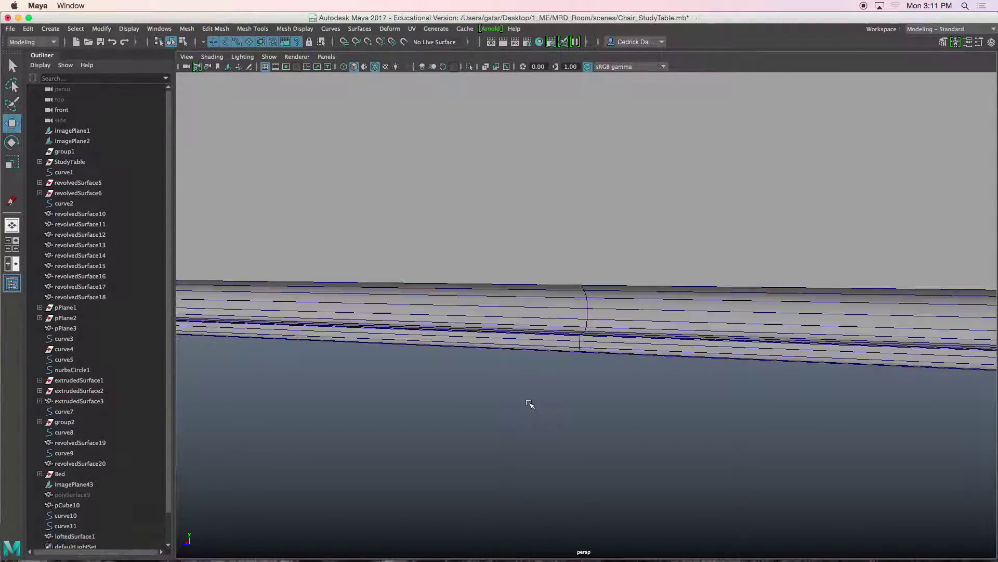
Turn off isolation in the front view and frame the reference photo's window frame corner
left_click_drag(569, 387, 635, 336, "alt")
key("space")
key("space")
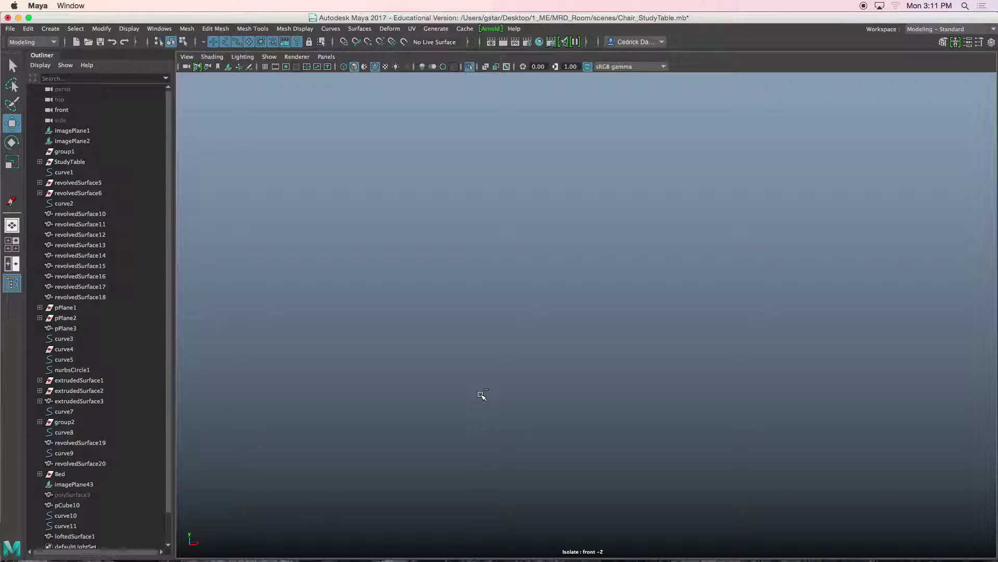
key("ctrl+1")
scroll(530, 397, "down", 10)
left_click_drag(533, 394, 543, 363, "alt")
scroll(543, 363, "up", 2)
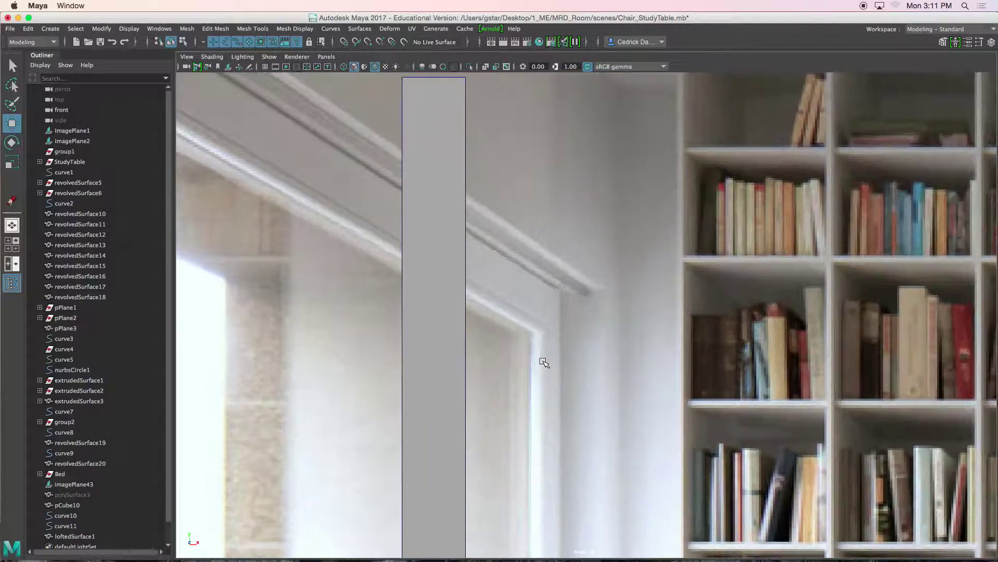
scroll(544, 362, "up", 3)
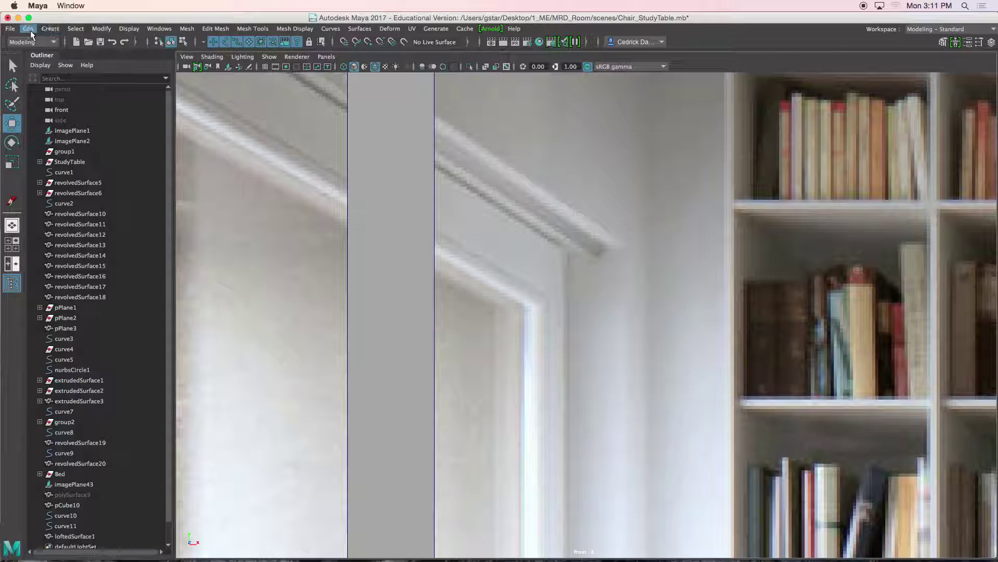
left_click(68, 27)
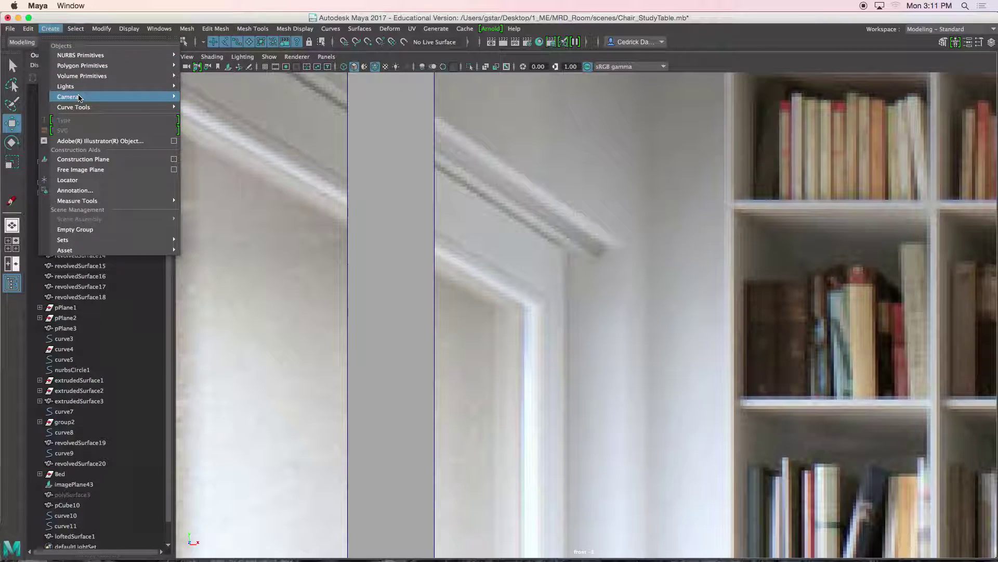
left_click(110, 24)
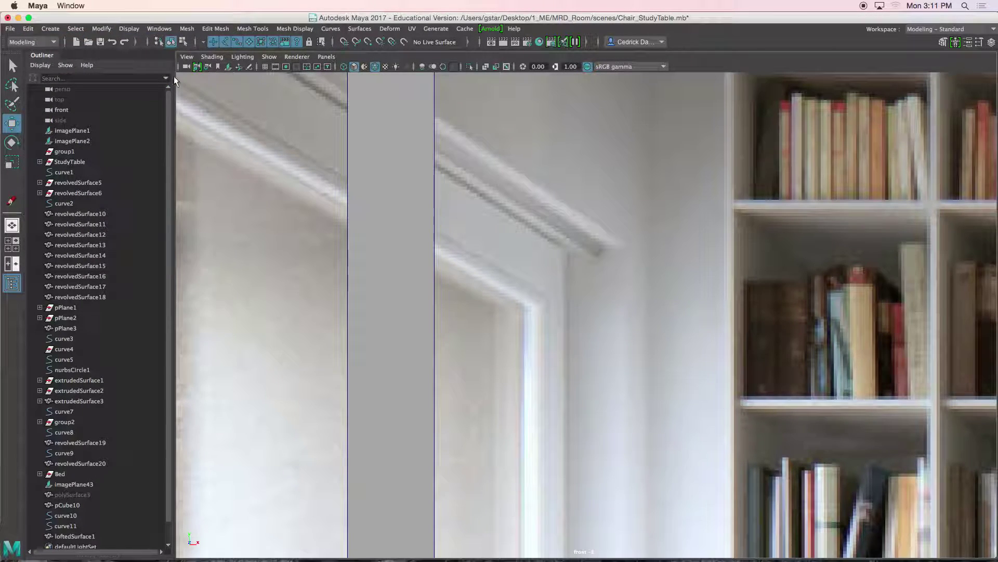
Sketch the window frame's profile at its upper corner with the Grease Pencil and delete the sketched frame
left_click(247, 65)
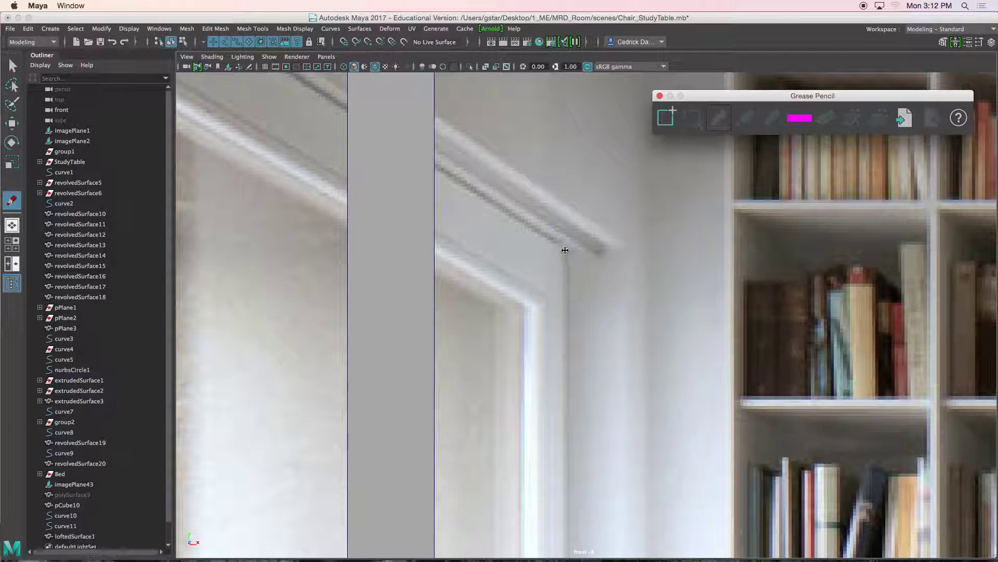
left_click(660, 120)
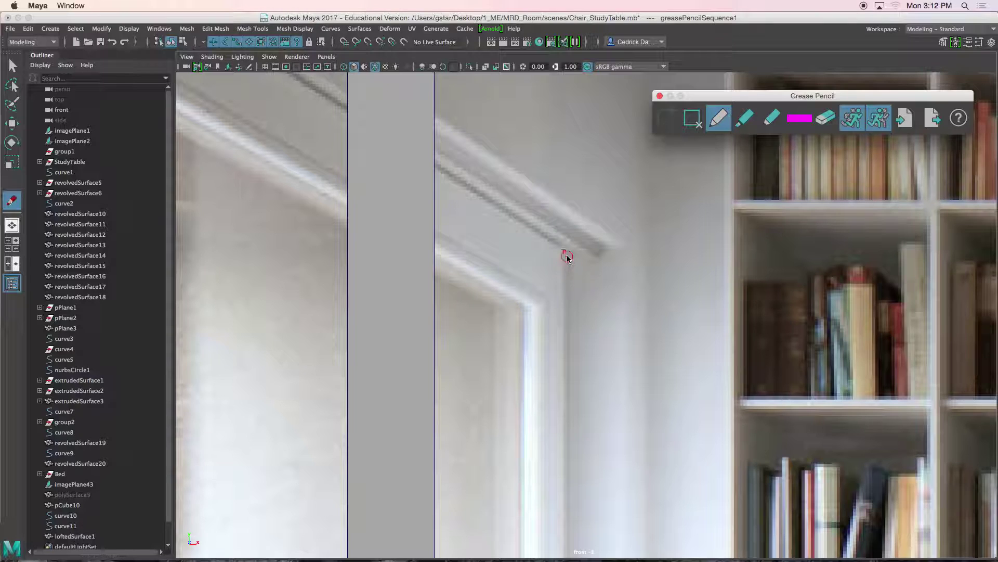
left_click(774, 120)
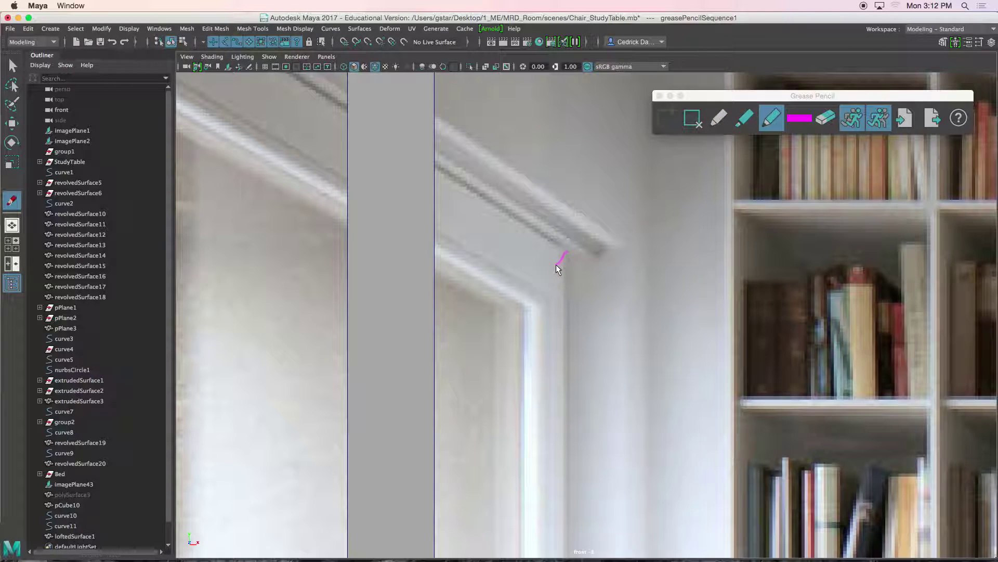
left_click(544, 296)
left_click(719, 118)
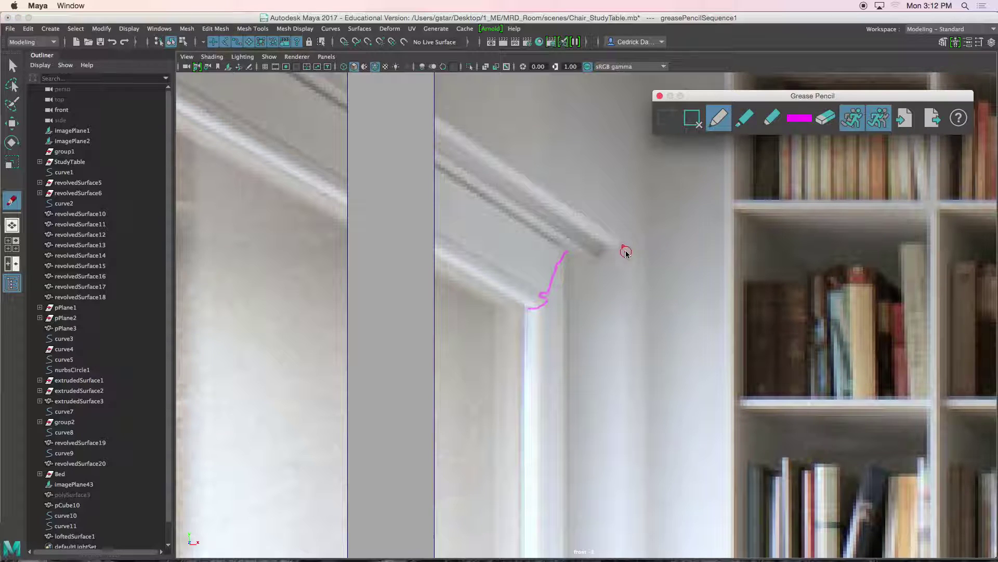
left_click(745, 118)
left_click(719, 118)
left_click(628, 249)
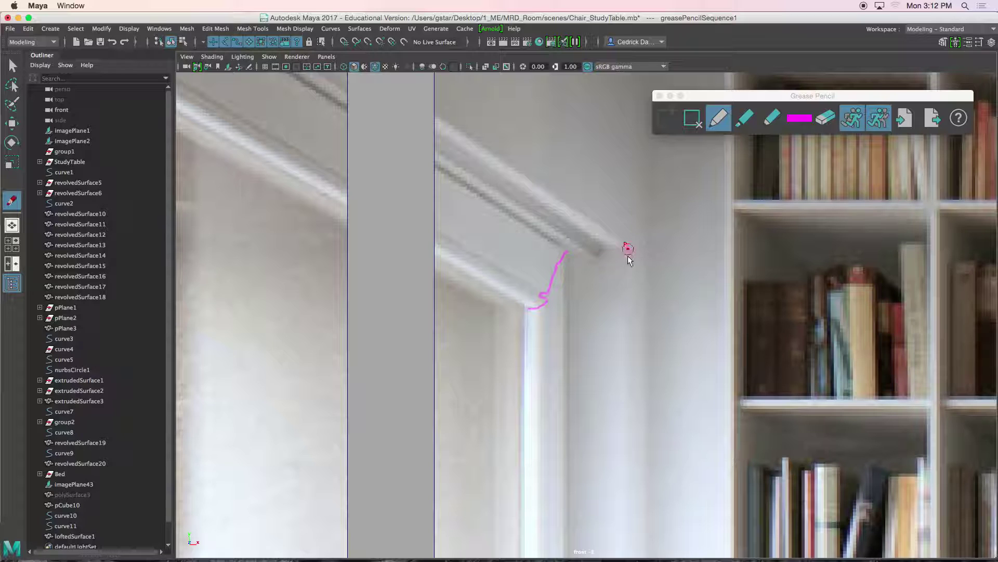
left_click(692, 118)
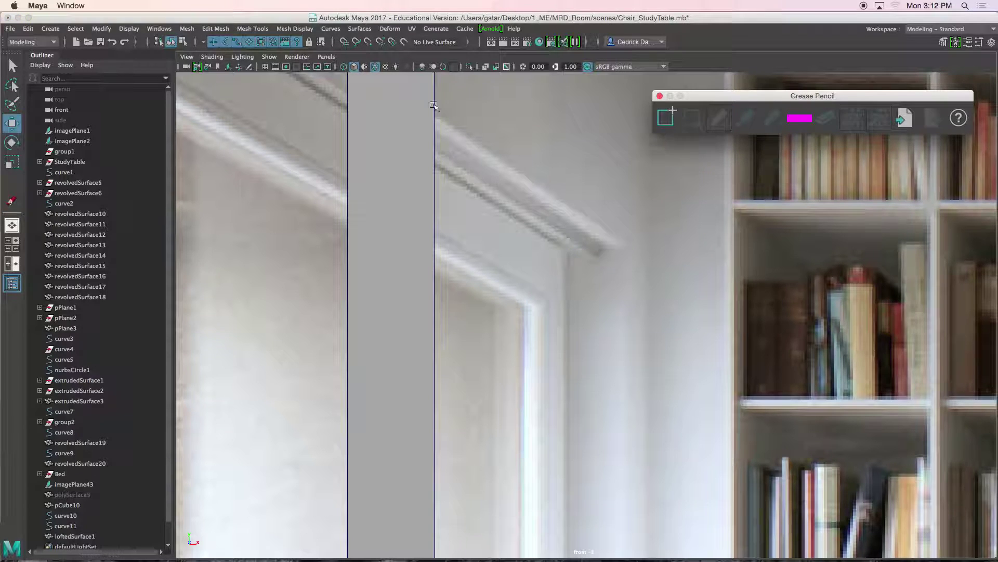
With the EP Curve Tool, draw the window frame's profile beside its upper corner as a straight vertical run ending in a curved lip
left_click(58, 29)
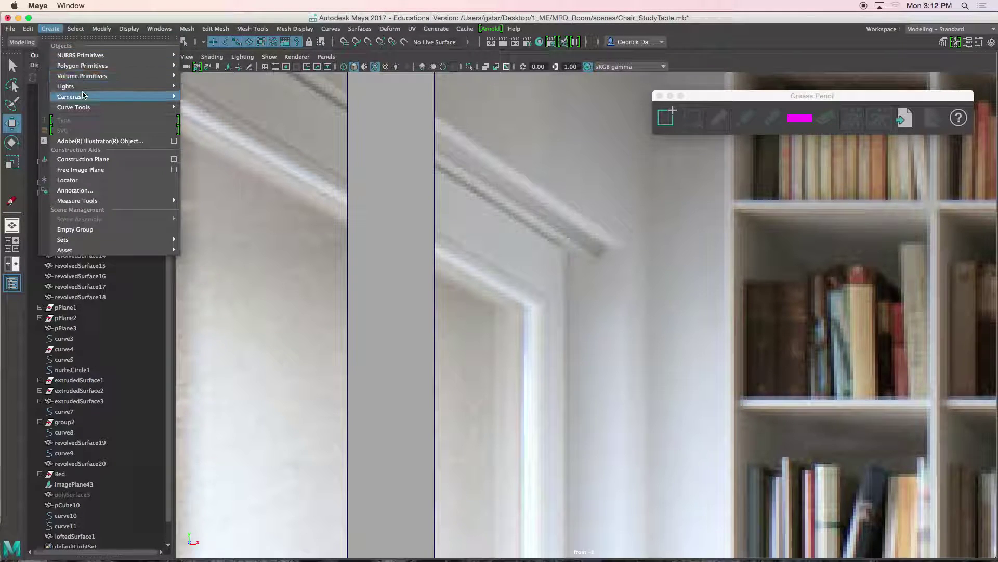
mouse_move(78, 107)
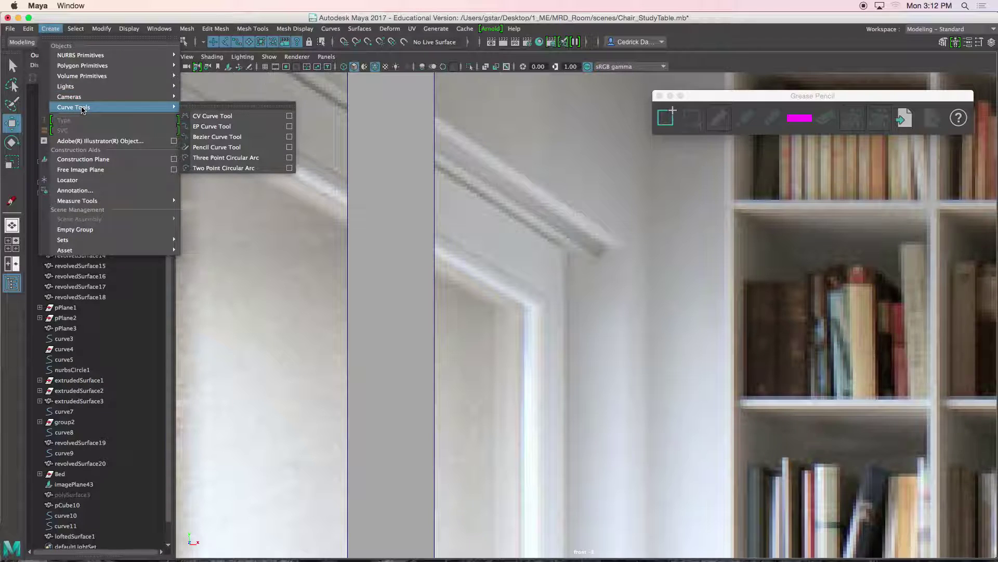
left_click(216, 126)
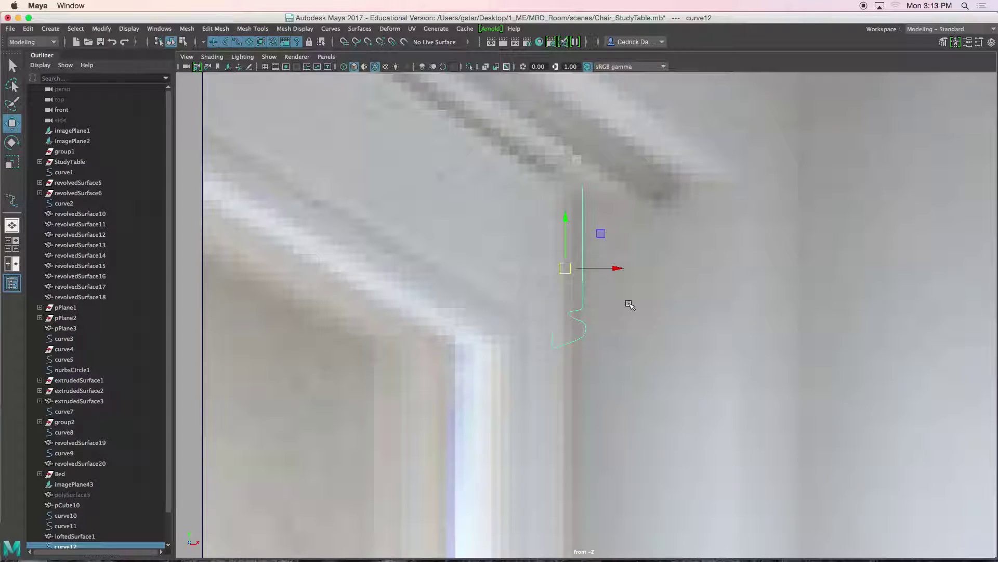
Isolate the new frame profile curve in the perspective view, snap its pivot to its upper end, and exit isolation
key("d")
left_click_drag(569, 274, 587, 256)
key("c")
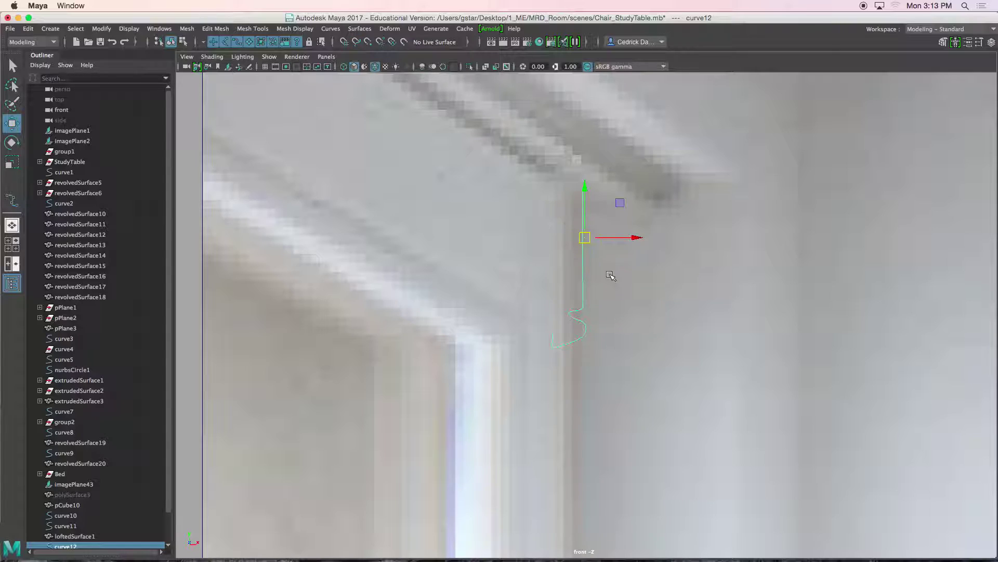
key("space")
key("space")
left_click_drag(658, 289, 629, 292, "alt")
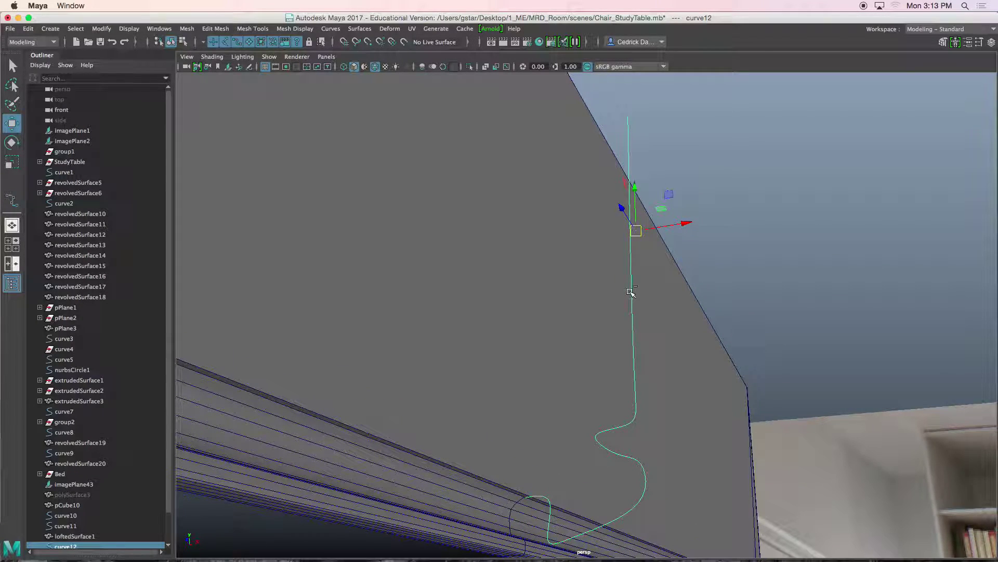
key("ctrl+1")
key("d")
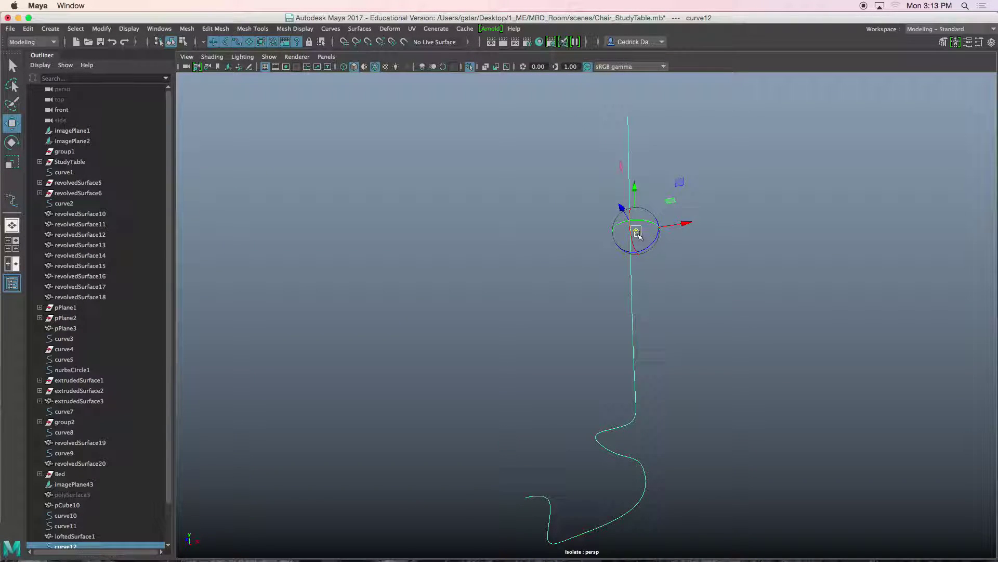
key("c")
left_click_drag(638, 233, 652, 115)
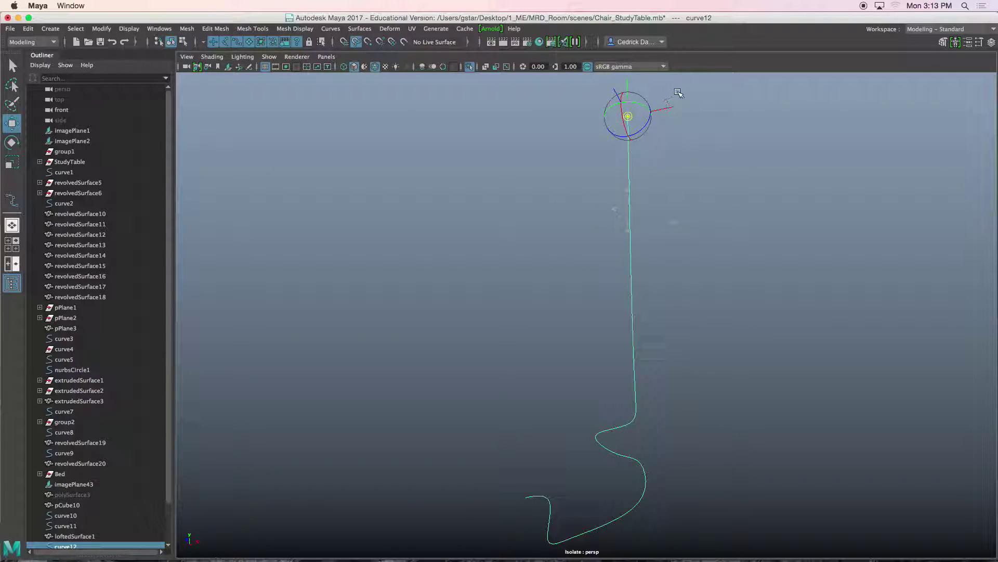
scroll(635, 220, "down", 5)
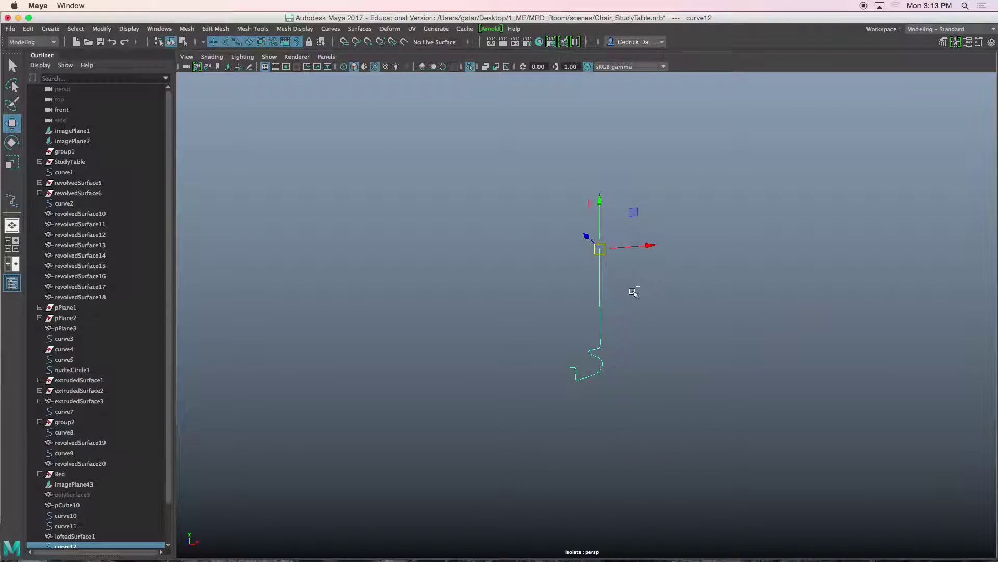
key("ctrl+1")
Select the control vertices of the frame profile's lower lip and move them down to lengthen the straight section
scroll(629, 333, "down", 3)
left_click_drag(626, 354, 607, 348, "alt")
key("e")
right_click_drag(593, 295, 552, 291)
left_click_drag(559, 327, 642, 405)
key("w")
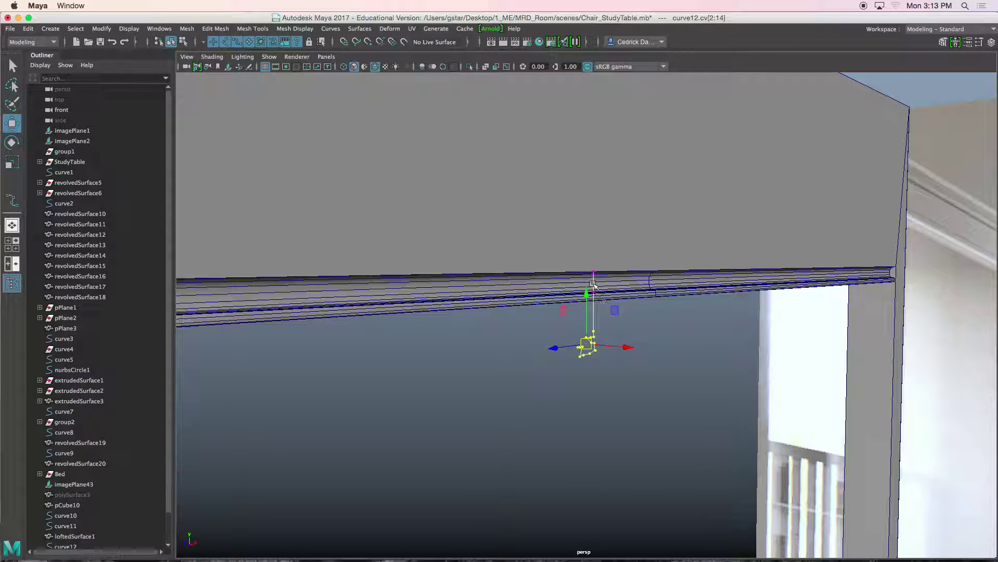
left_click_drag(587, 294, 587, 321)
right_click_drag(593, 295, 637, 281)
Rotate the frame profile curve to -45 degrees about X, with the Channel Box shown
left_click_drag(598, 323, 566, 317, "alt")
key("e")
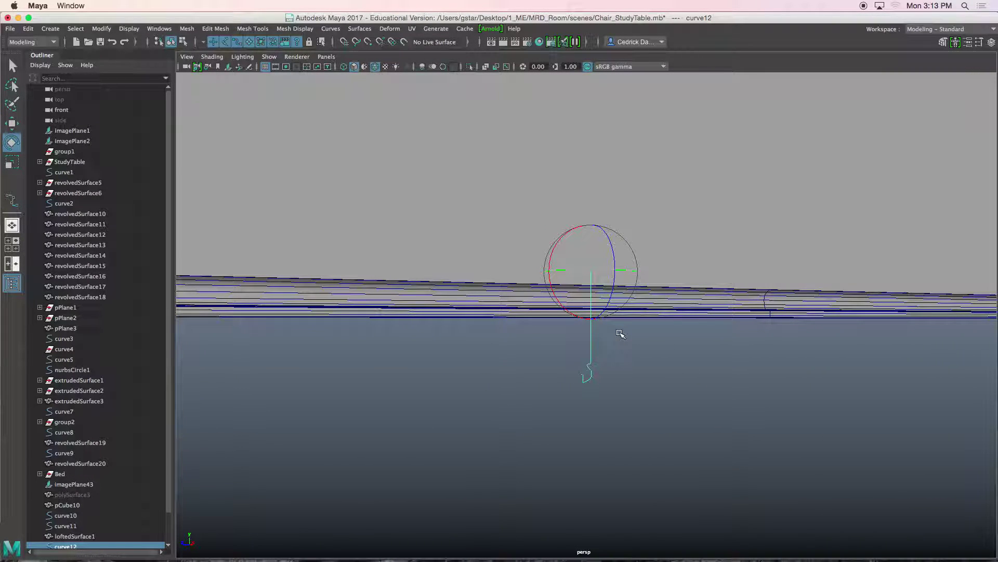
left_click_drag(569, 311, 557, 290)
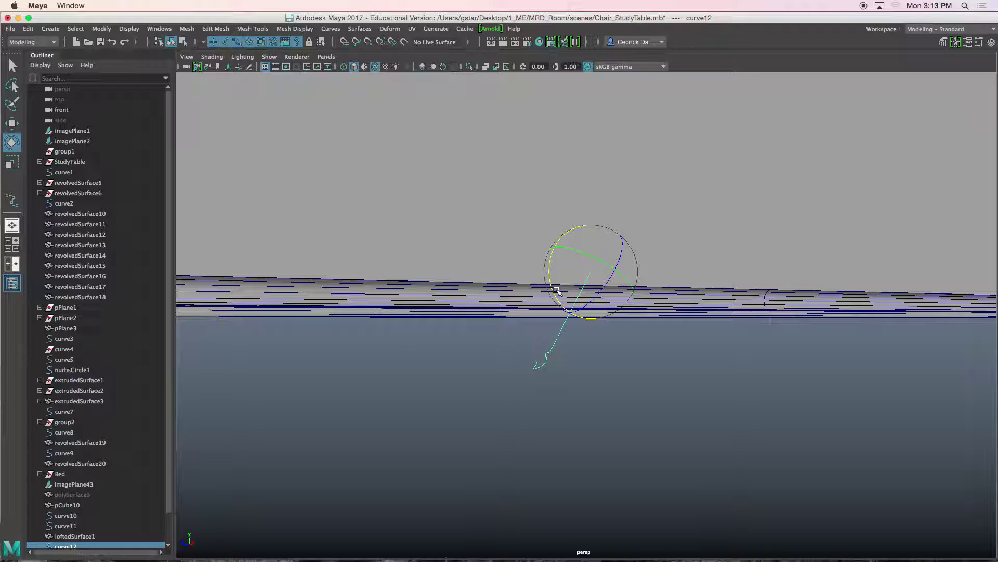
left_click(992, 43)
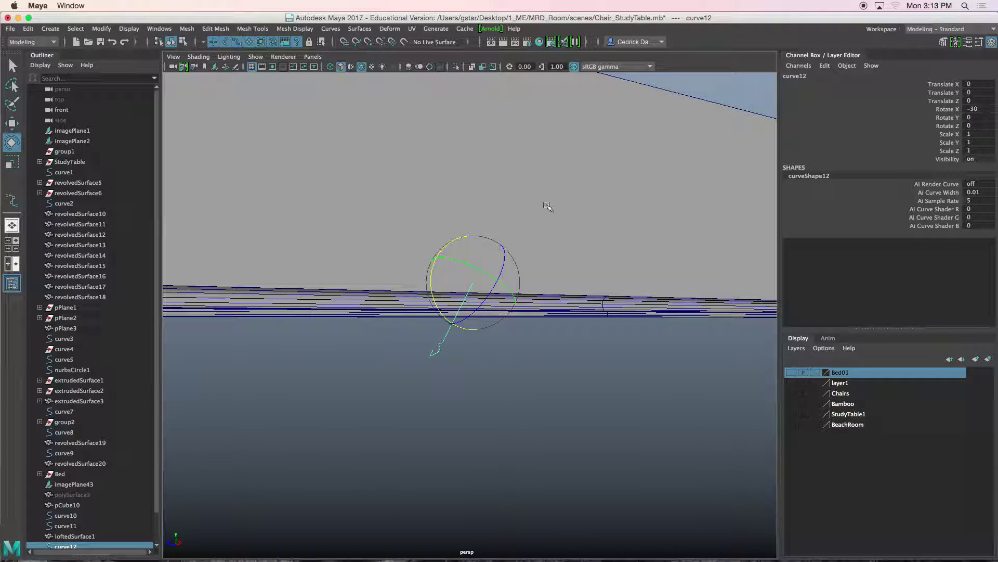
left_click_drag(503, 277, 434, 307, "alt")
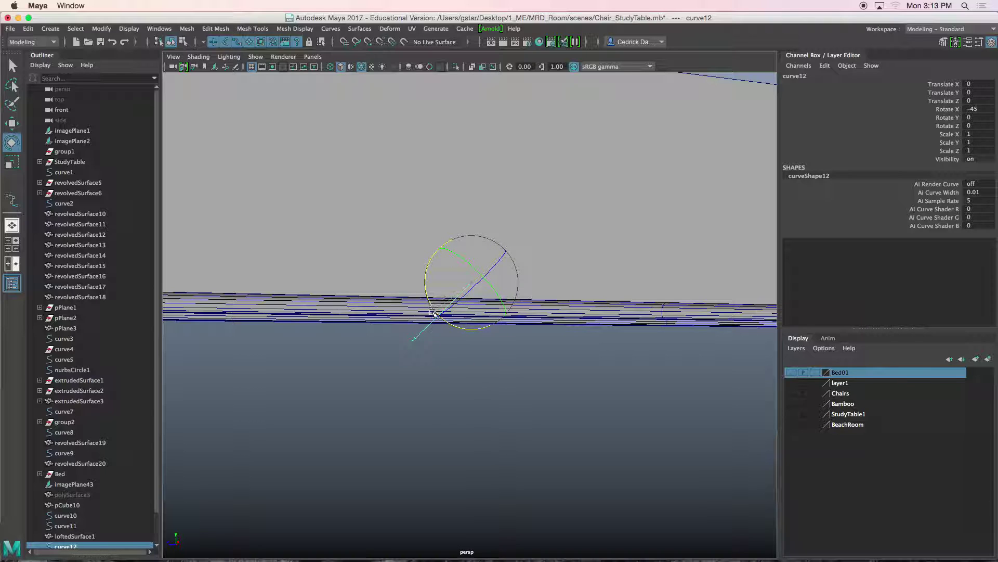
left_click_drag(483, 360, 534, 381, "alt")
Compare the rotated frame profile curve with the window corner in the front view's reference photo
key("space")
key("space")
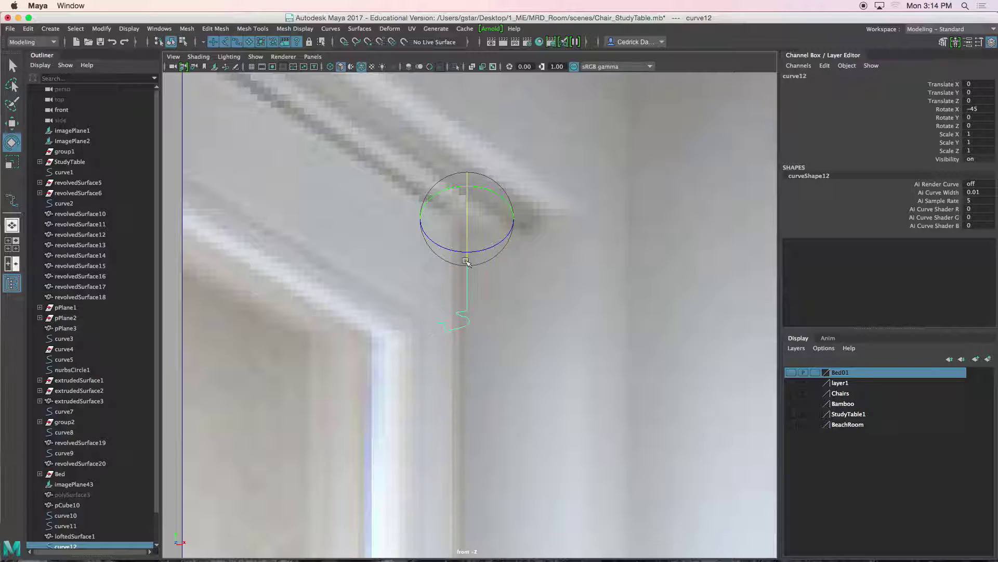
key("space")
key("space")
Try the World and Component axis orientations for the Scale Tool, then set it back to Object
key("r")
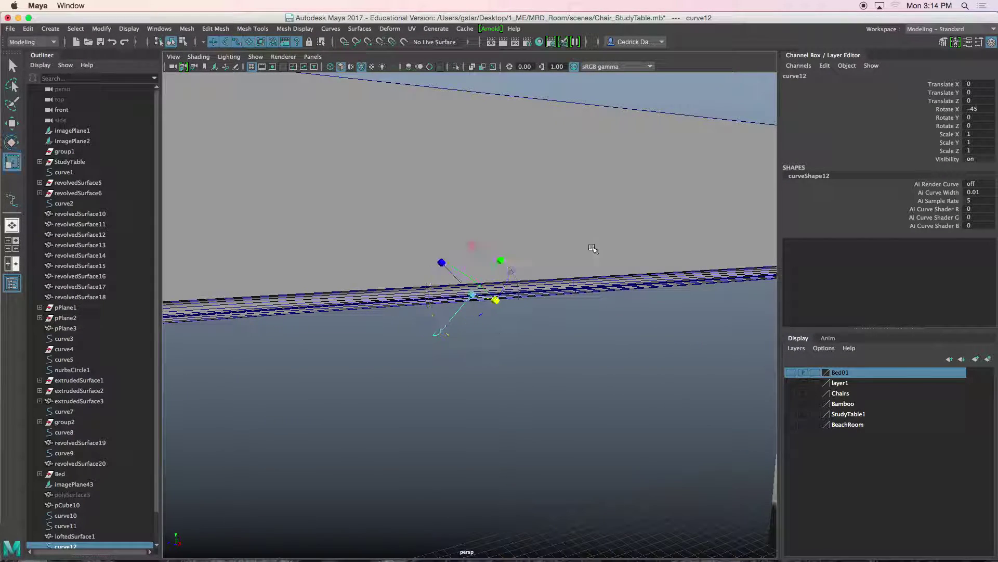
left_click_drag(530, 252, 482, 281, "alt")
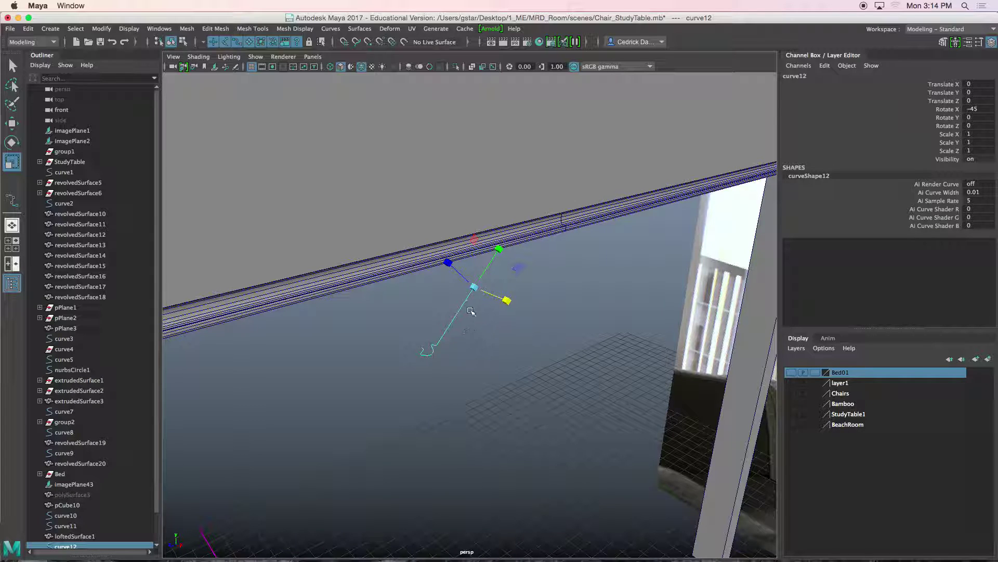
mouse_move(472, 310)
left_mouse_down("alt")
mouse_move(460, 317)
mouse_move(472, 304)
left_mouse_up("alt")
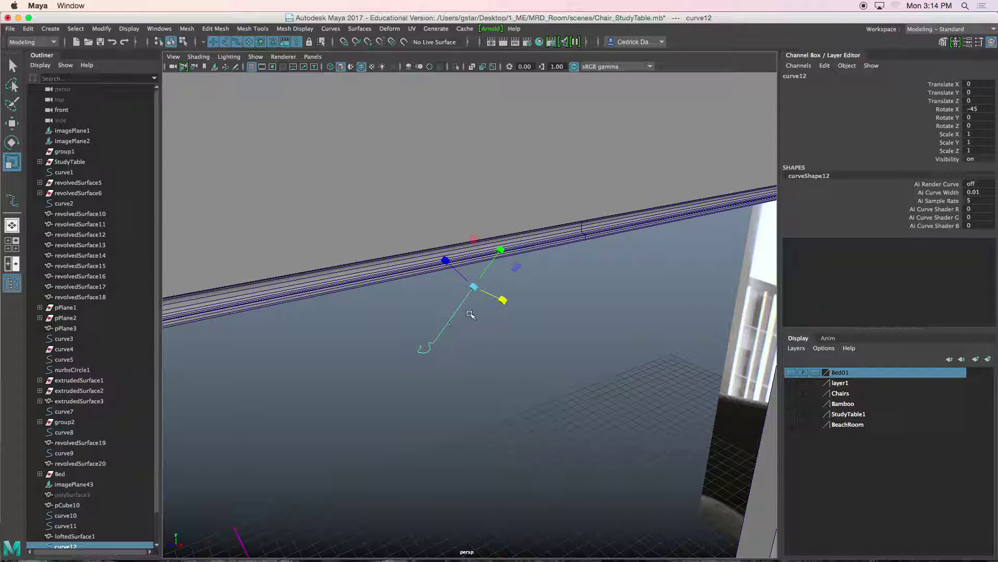
double_click(10, 165)
left_click(221, 188)
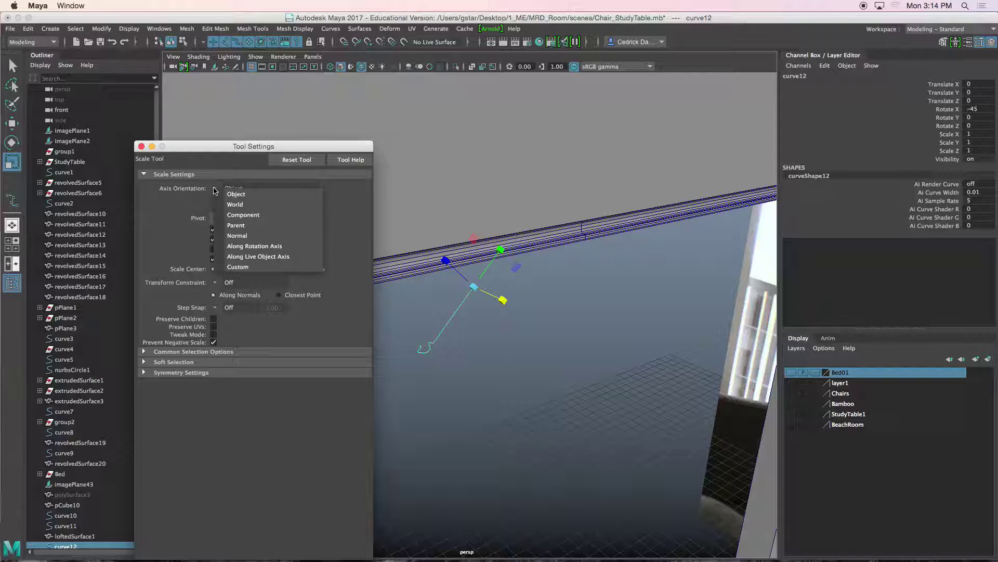
left_click(232, 204)
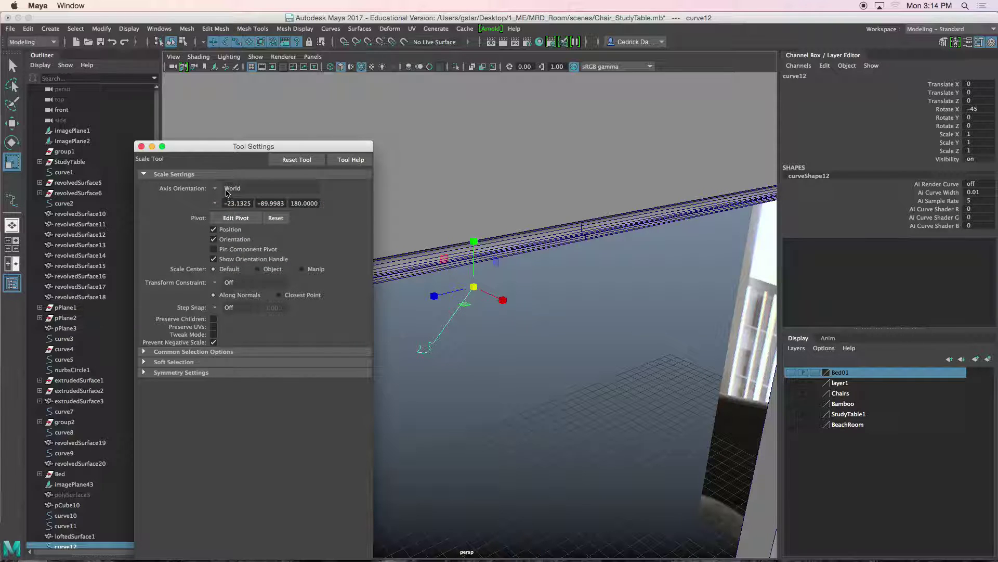
left_click(227, 190)
left_click(237, 214)
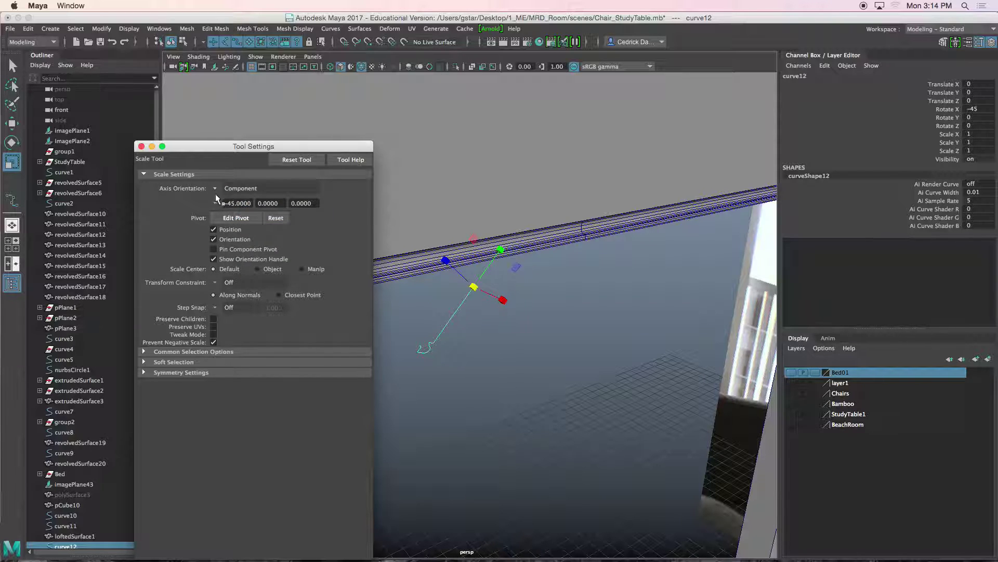
left_click(215, 191)
left_click(231, 196)
Set the Move Tool's axis orientation to Component and move the frame profile's upper end vertex outward along the curve to lengthen the straight section
key("w")
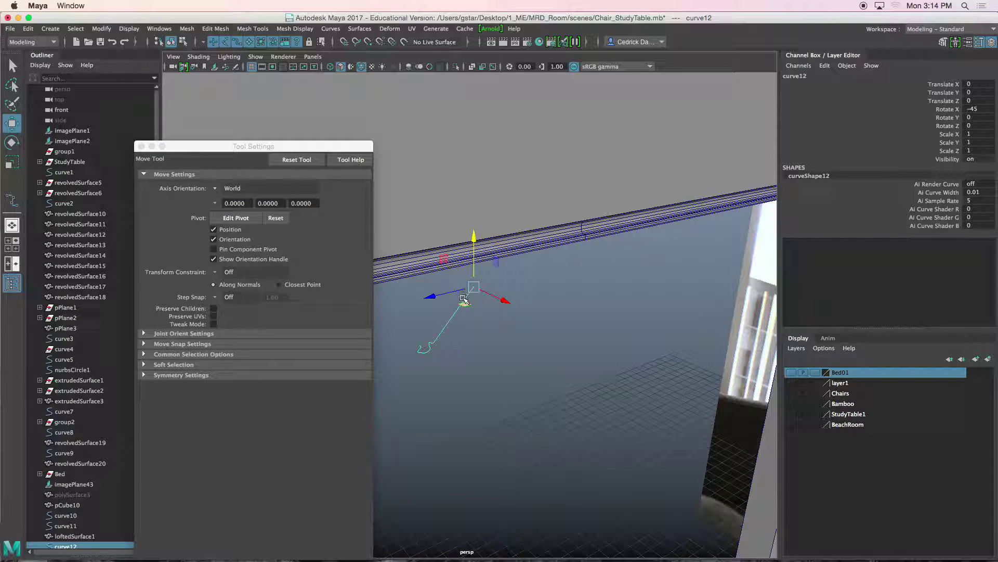
left_click(215, 191)
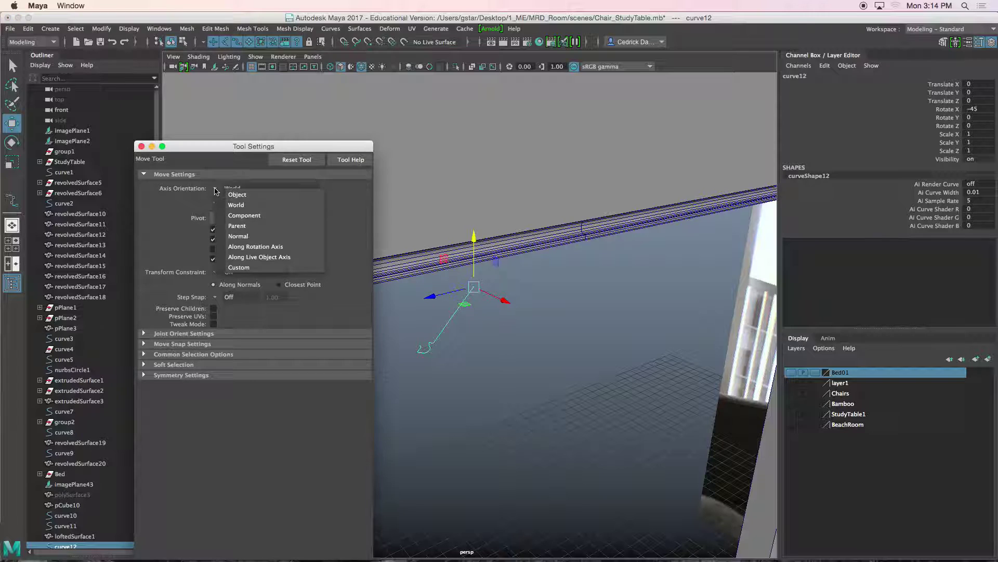
left_click(240, 215)
left_click_drag(516, 273, 528, 255, "alt")
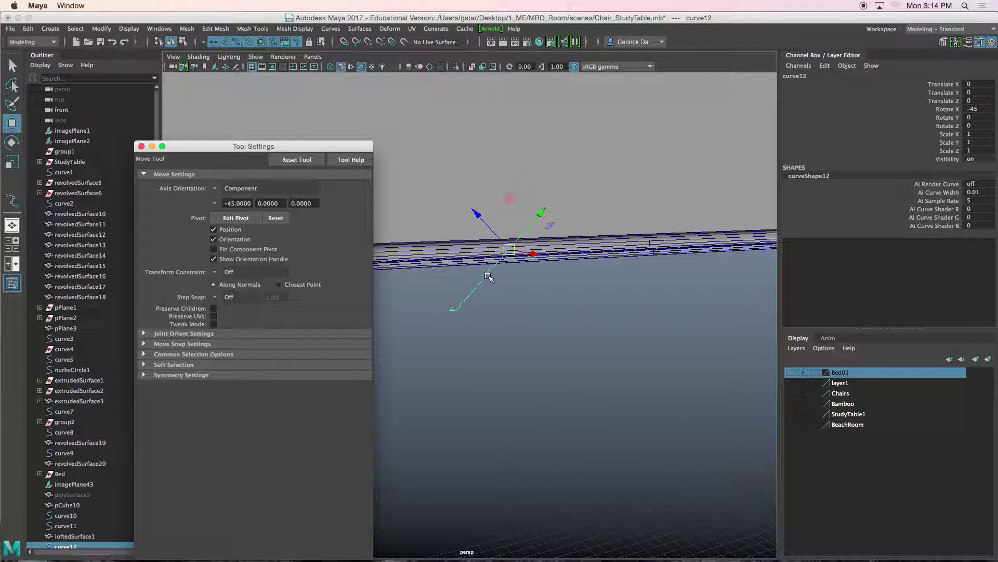
right_click_drag(488, 277, 479, 305)
left_click_drag(434, 287, 508, 280)
left_click(522, 301)
left_click(528, 225)
left_click_drag(528, 225, 528, 263, "alt")
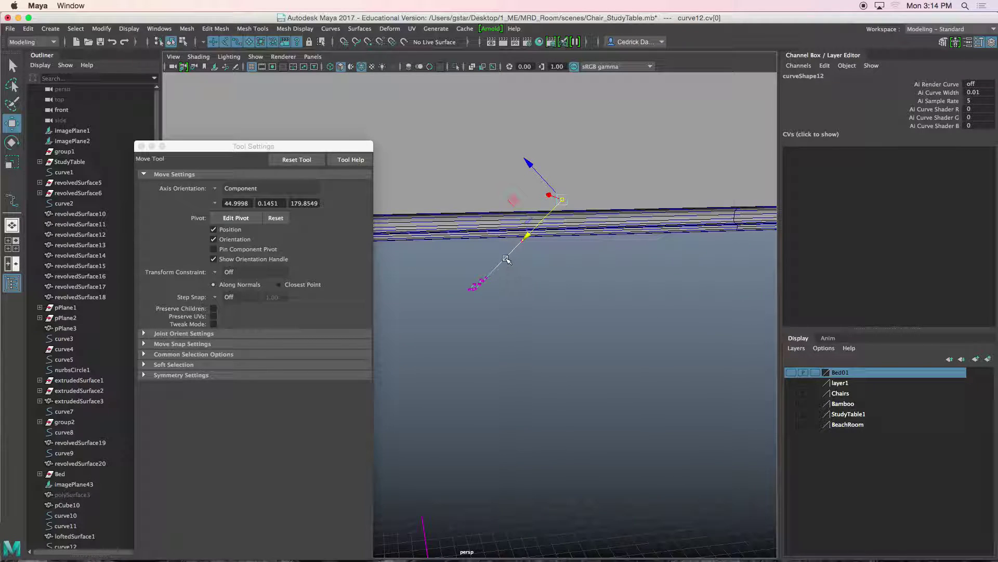
right_click_drag(507, 260, 520, 221)
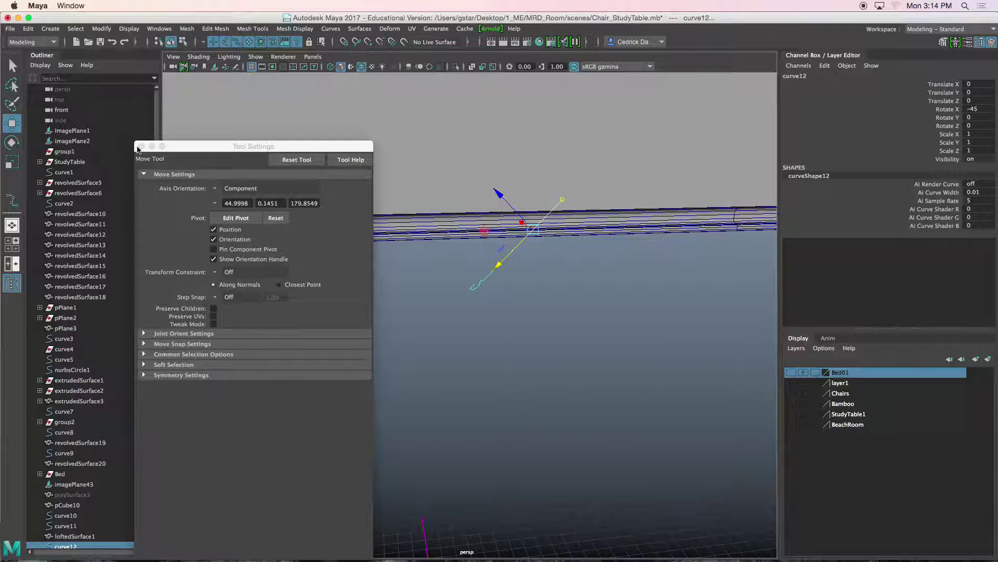
Set the Move Tool's axis orientation to World and close the tool settings
left_click(227, 190)
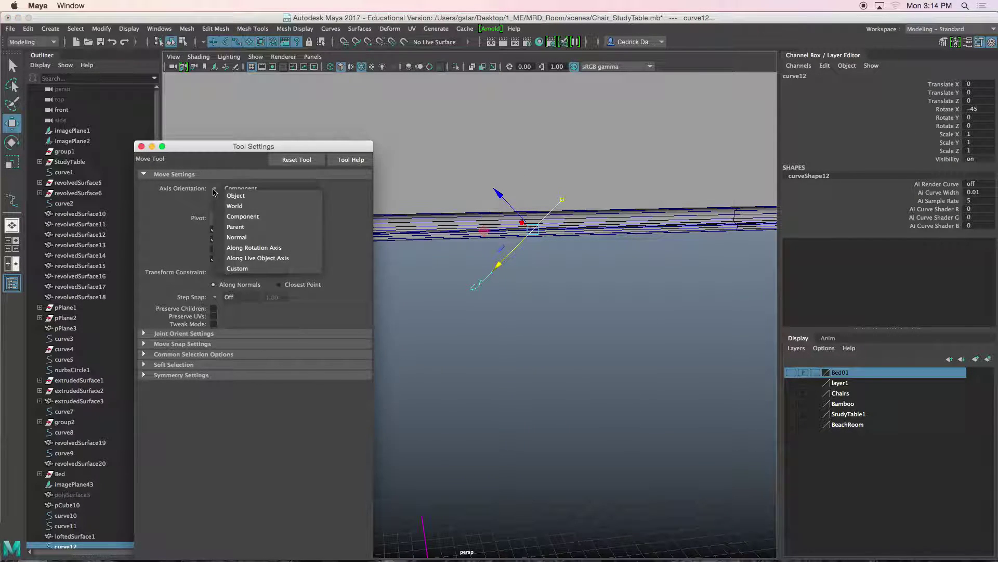
left_click(234, 206)
left_click(141, 147)
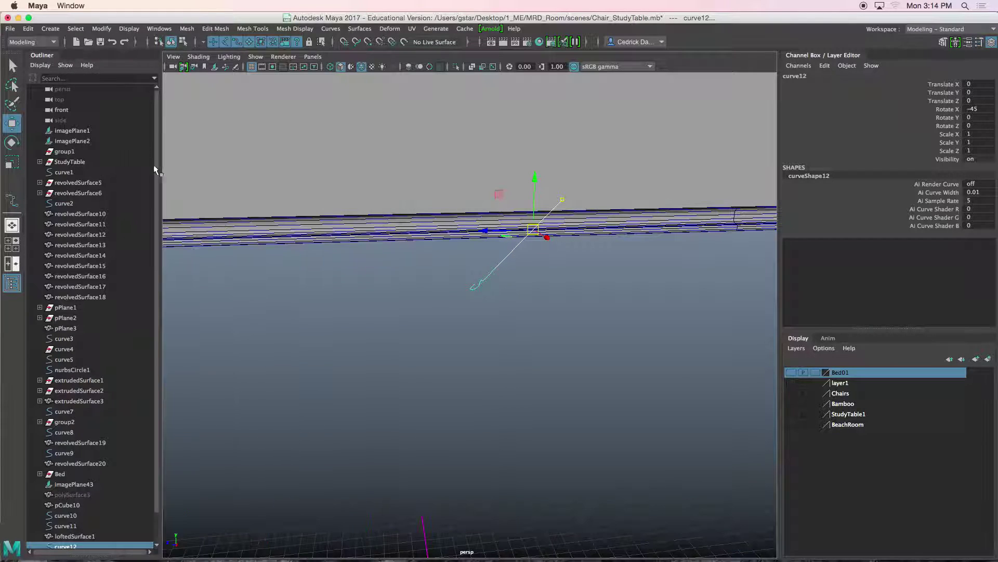
Snap the frame profile curve's pivot to its lengthened upper end
left_click(475, 295)
left_click_drag(477, 265, 509, 311)
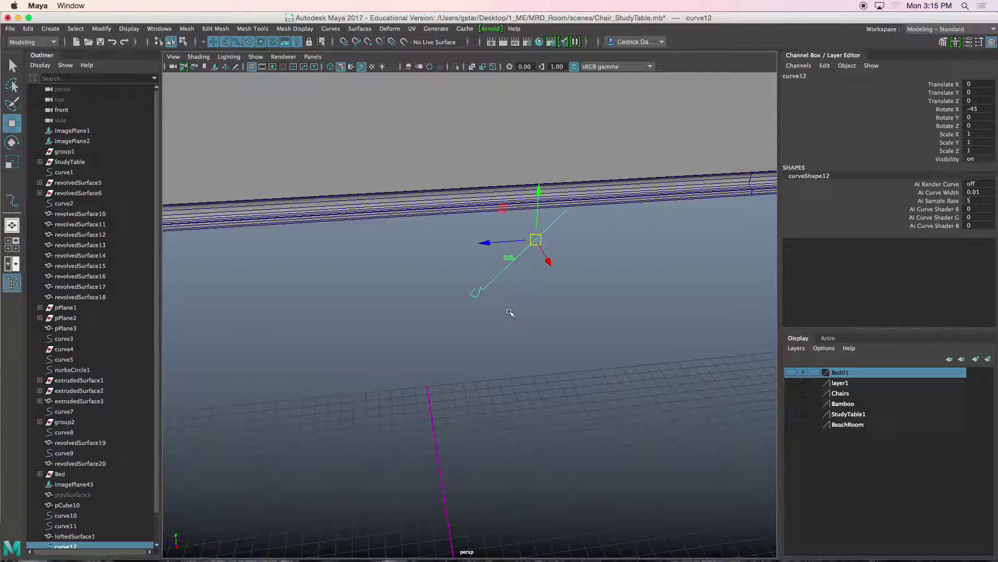
key("d")
key("c")
left_click_drag(539, 242, 545, 292)
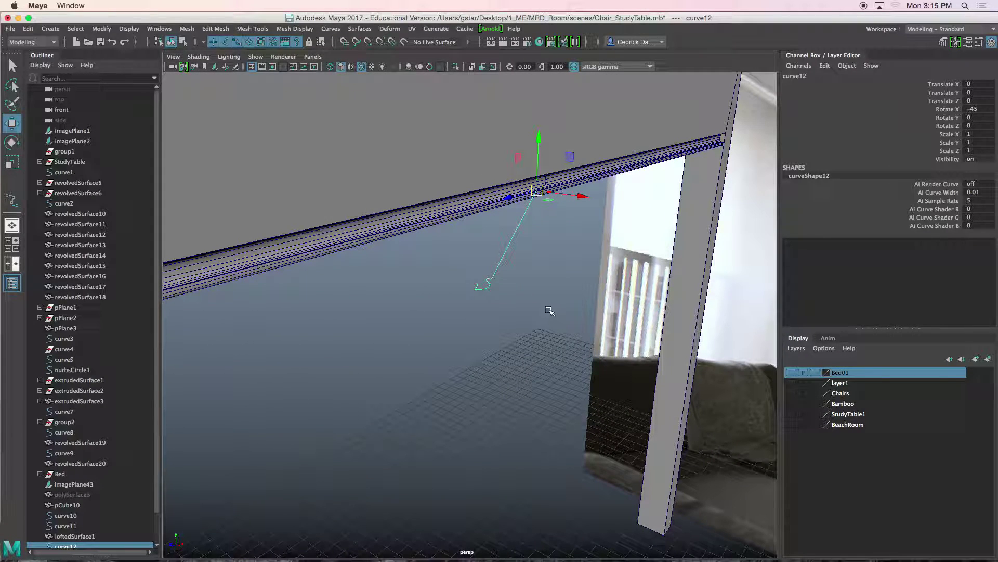
Scale the frame profile curve along its length to about 1.199 in Y
key("r")
left_click_drag(548, 238, 525, 227, "alt")
left_click_drag(572, 163, 545, 224)
scroll(582, 268, "down", 5)
Snap the frame profile curve to the window opening's upper corner and adjust it to about X -3.22, Y -1.003, Z -21.547
key("w")
key("v")
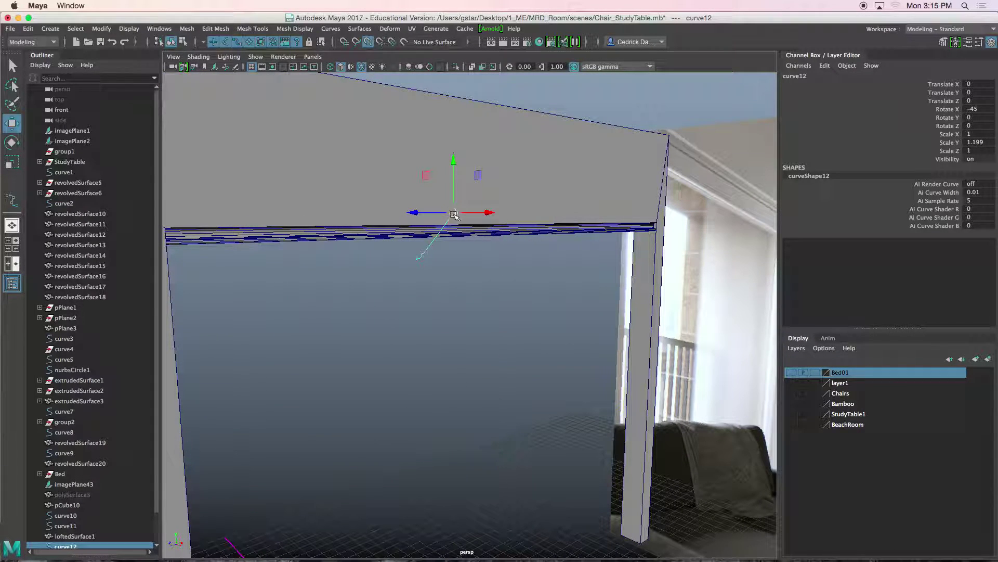
left_click_drag(454, 212, 657, 224)
key("f")
left_click_drag(640, 277, 607, 268, "alt")
left_click_drag(602, 157, 713, 220)
left_click_drag(554, 297, 493, 292)
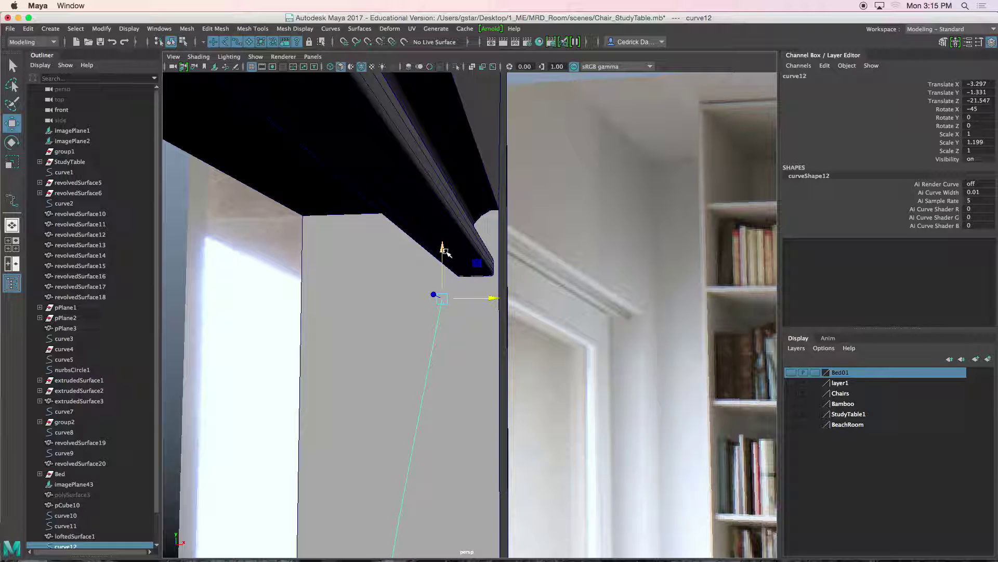
left_click_drag(446, 251, 518, 235)
Duplicate the frame profile curve and snap the copy to the opening's opposite upper corner, at Translate Z 10.883
key("ctrl+d")
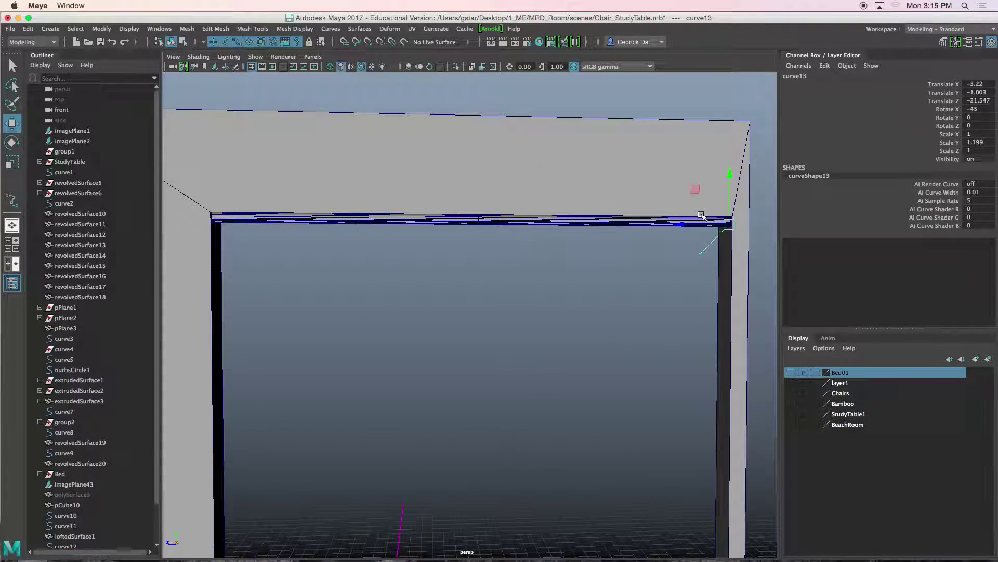
left_click_drag(682, 228, 308, 252)
middle_click_drag(307, 256, 426, 267, "alt")
right_click_drag(426, 266, 470, 261, "alt")
middle_click_drag(470, 261, 516, 293, "alt")
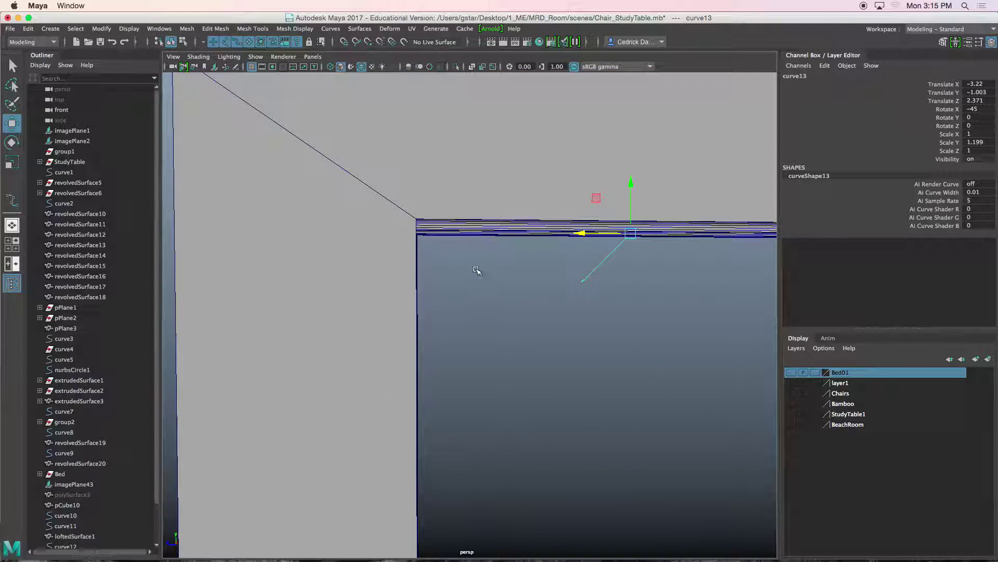
key("v")
left_click_drag(580, 233, 412, 247)
Rotate the copied profile curve to 45 degrees about X so it angles into the opening
key("e")
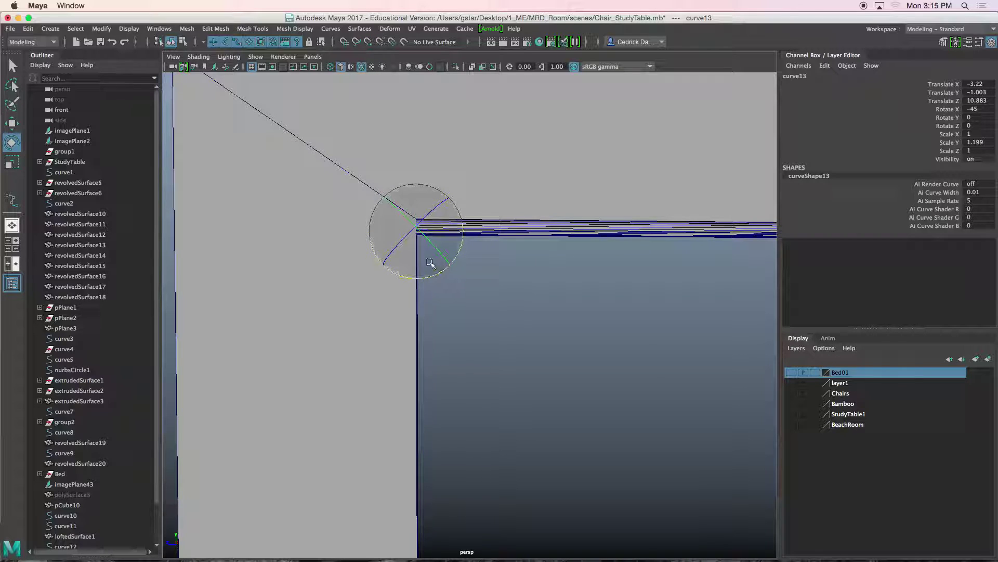
left_click_drag(405, 277, 473, 279)
scroll(497, 311, "down", 10)
key("w")
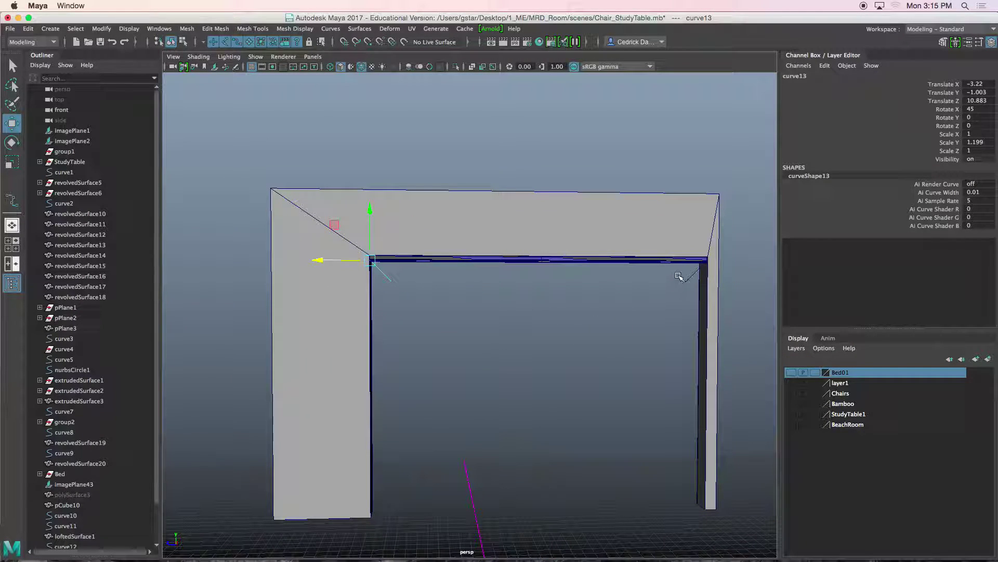
Duplicate both upper profile curves, move the copies down to about Translate Y -14.376, and freeze their transformations
left_click(685, 277)
left_click_drag(684, 305, 678, 304, "alt")
key("ctrl+d")
left_click_drag(710, 219, 711, 240)
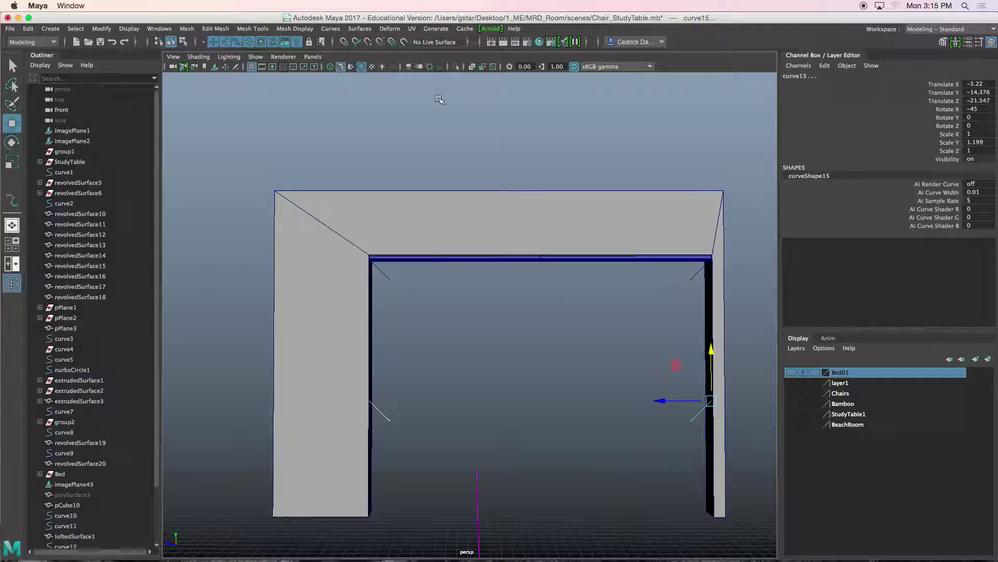
left_click(102, 29)
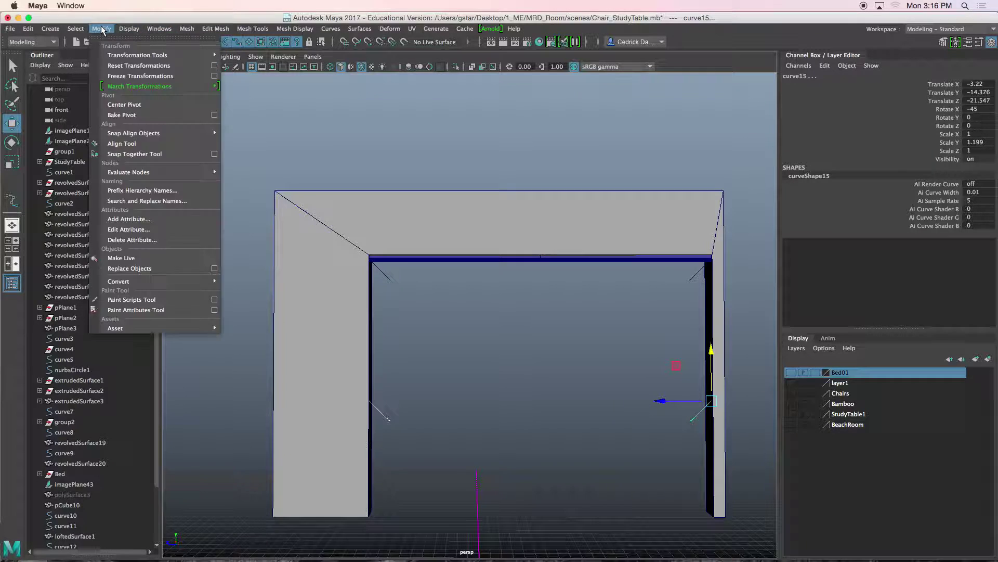
left_click(119, 76)
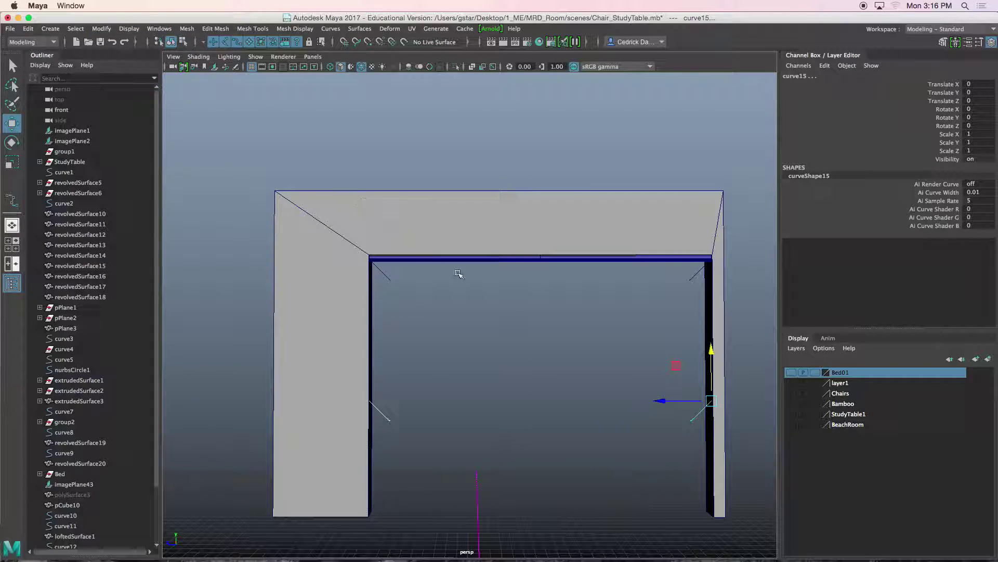
Group the lower curves, flip the group about its centered pivot with Scale Y -1, and move it to the opening's base at about Translate Y -8.739
key("ctrl+g")
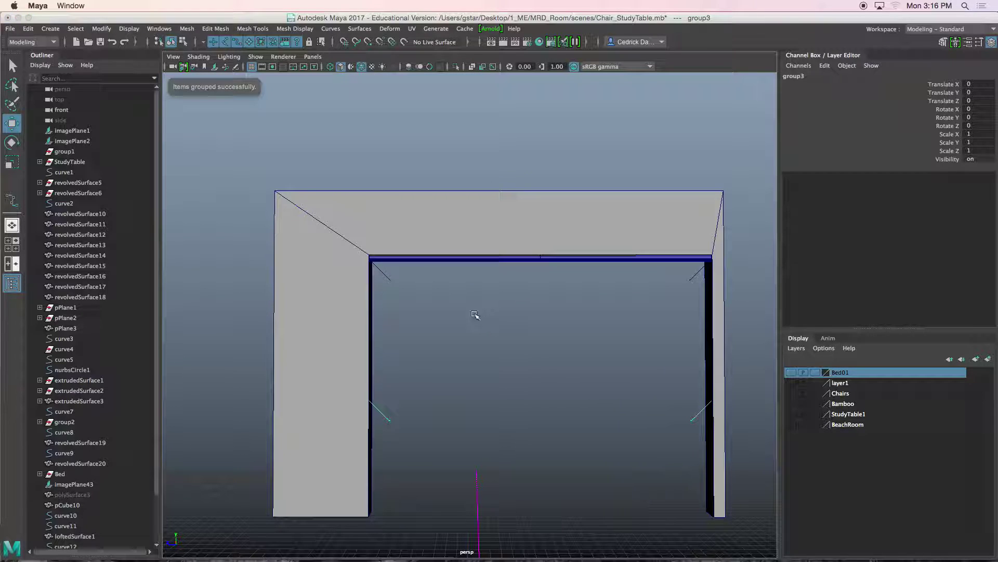
left_click(101, 28)
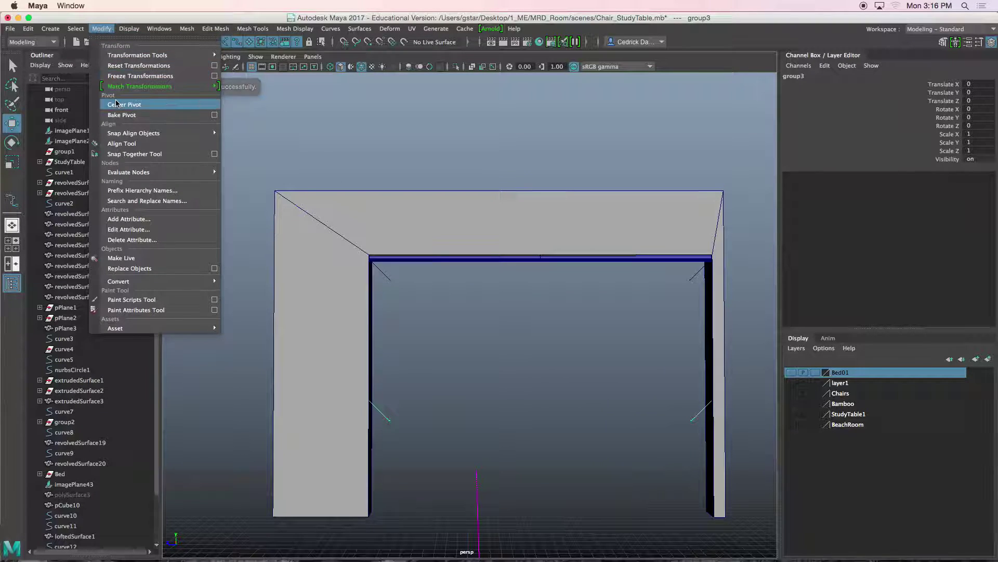
left_click(130, 104)
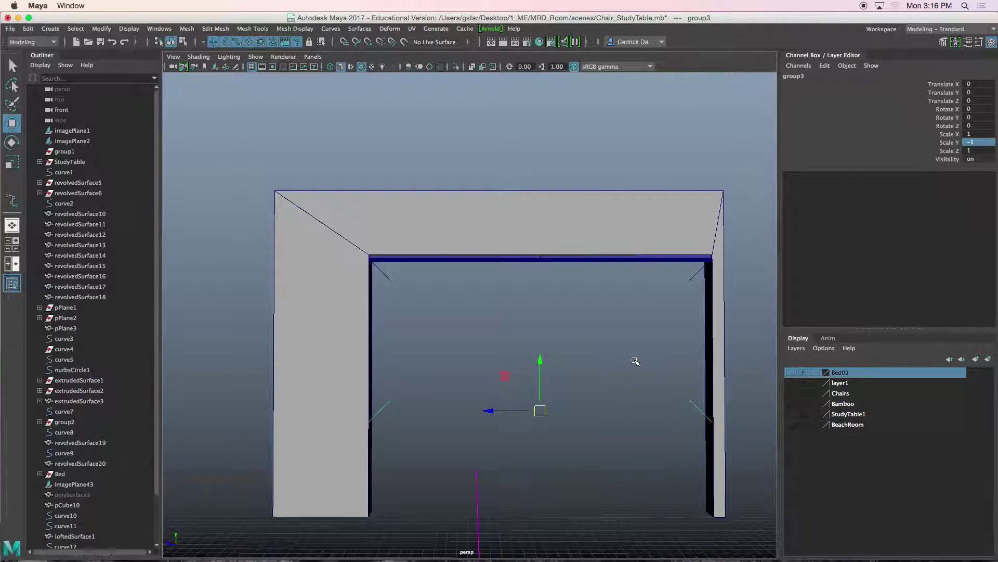
middle_click_drag(635, 361, 609, 321, "alt")
left_click_drag(516, 319, 516, 410)
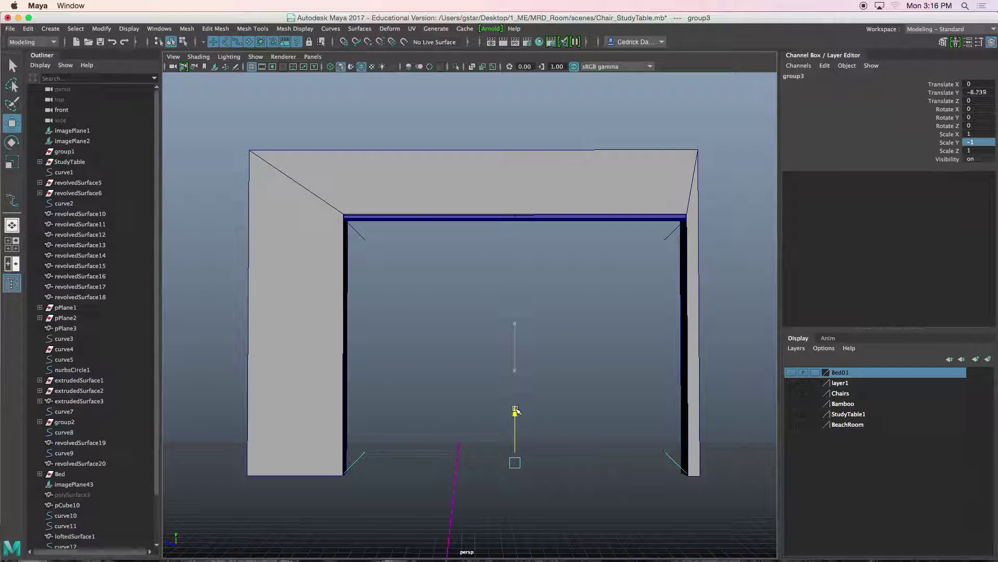
Loft a polygon surface between the upper and lower profile curves on the narrow wall section's side of the opening
left_click(664, 237)
left_click_drag(671, 456, 671, 457)
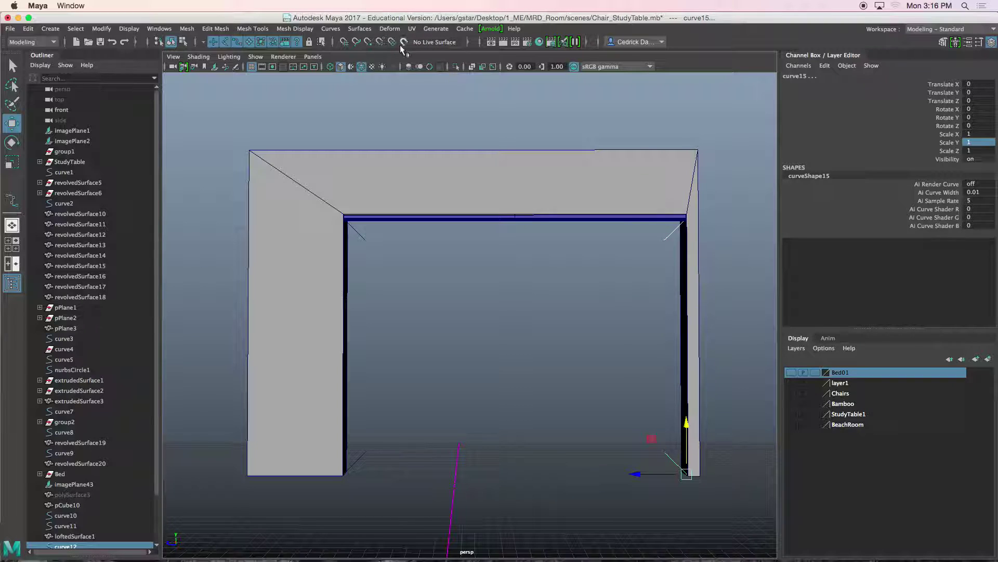
left_click(359, 29)
left_click(460, 56)
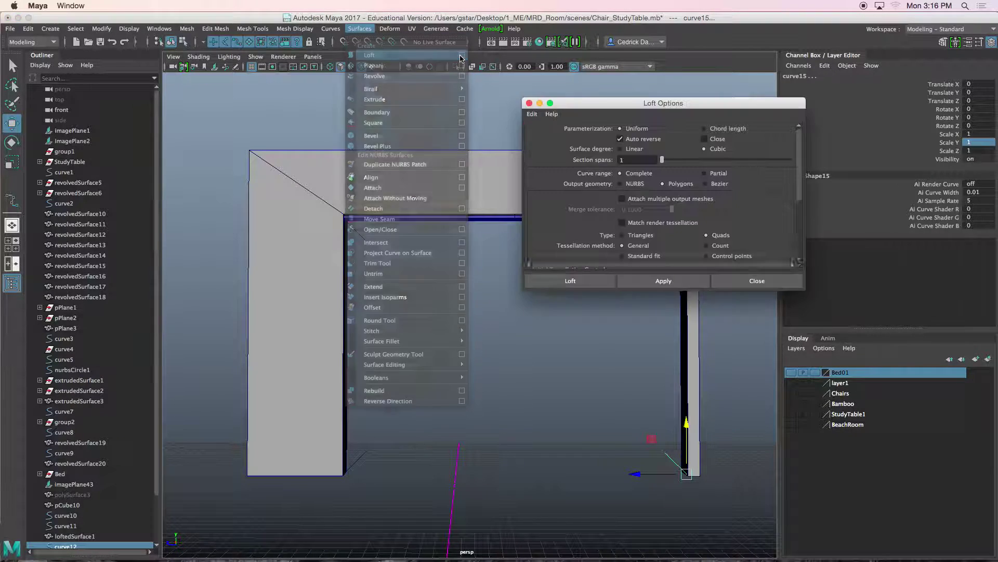
left_click(587, 279)
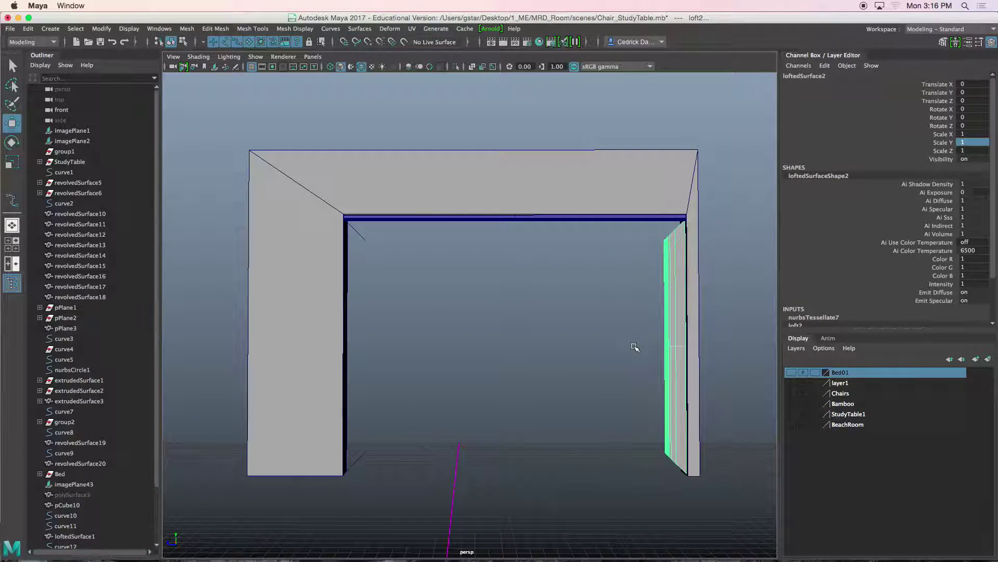
Loft the frame's bottom side between the two lower corner profile curves
left_click(635, 345)
left_click(667, 471)
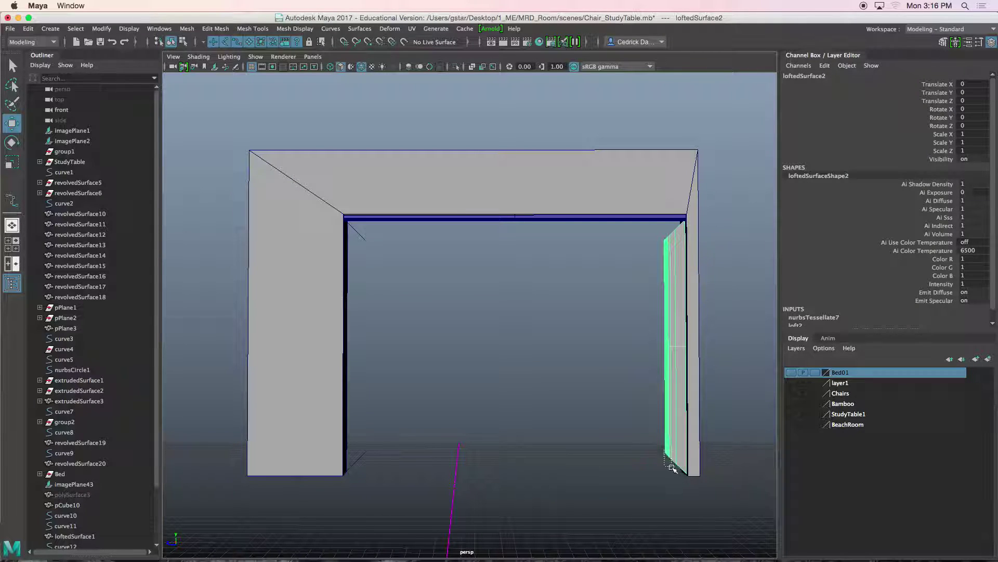
left_click(674, 469)
left_click(360, 458, "shift")
key("g")
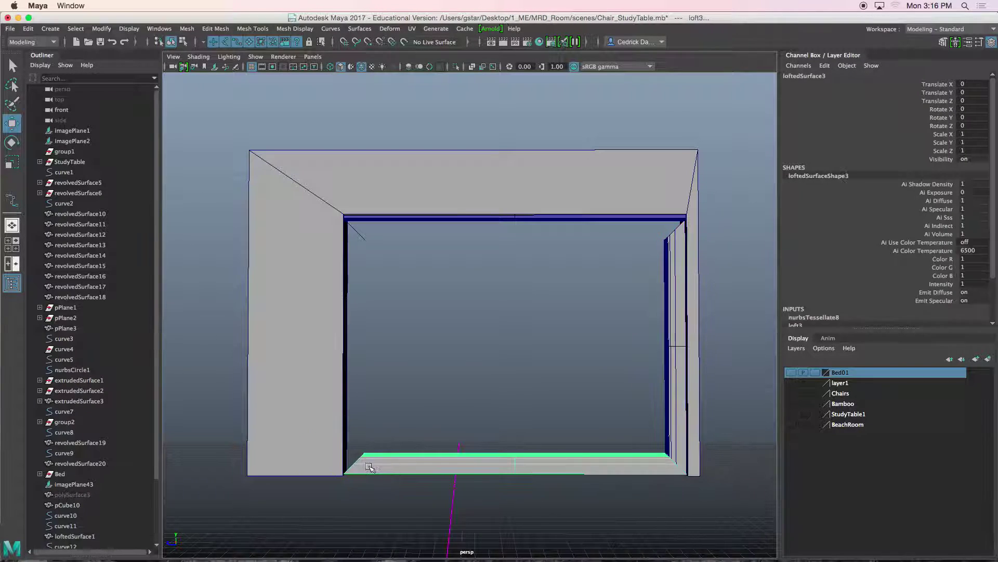
Loft a polygon surface between the lower and upper corner profile curves on the wide wall section's side of the opening
left_click(369, 462)
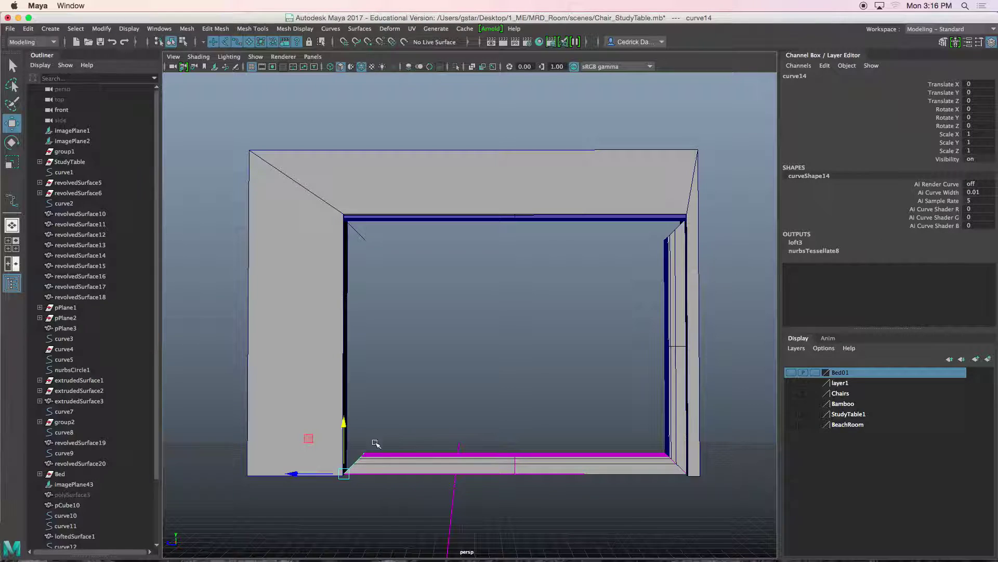
left_click(362, 239)
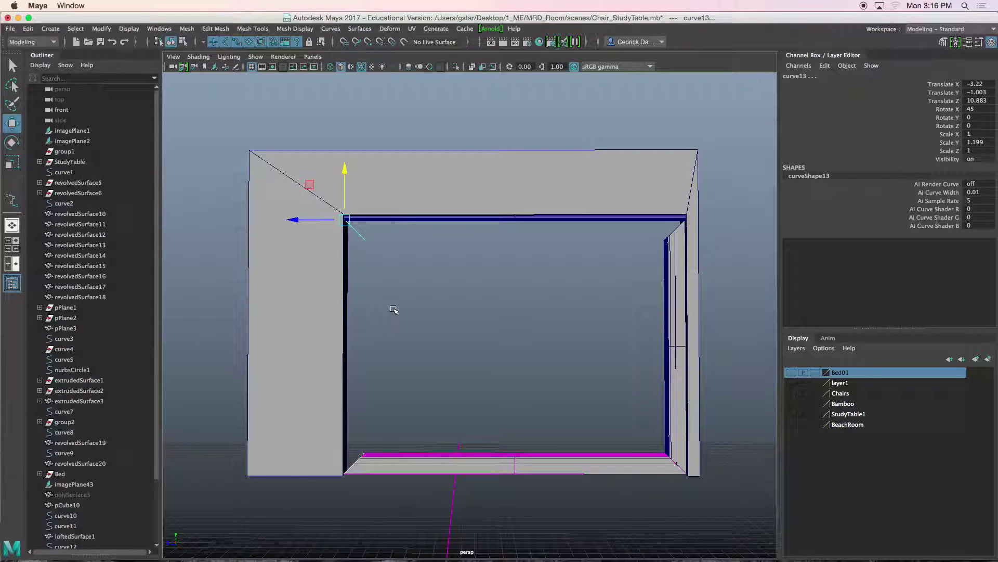
key("g")
Loft the frame's top side between the two upper corner profile curves
left_click(363, 262)
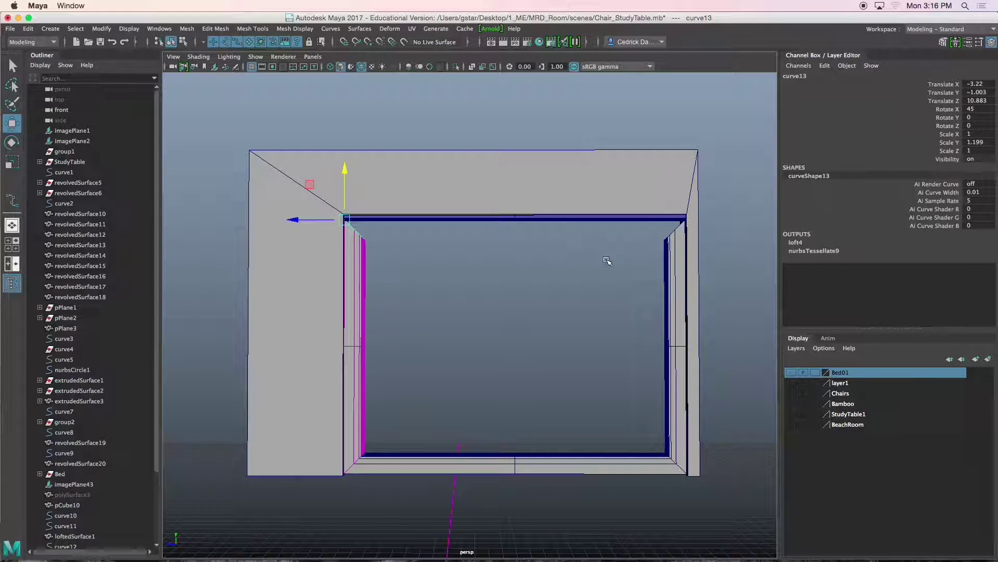
left_click(666, 248, "shift")
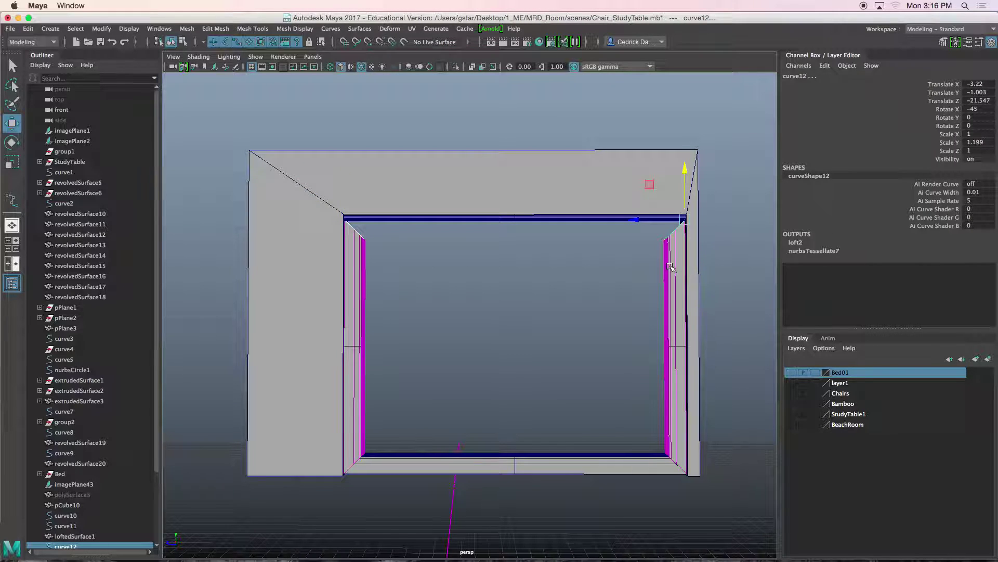
key("g")
left_click(608, 278)
left_click_drag(609, 279, 569, 295, "alt")
scroll(568, 295, "up", 5)
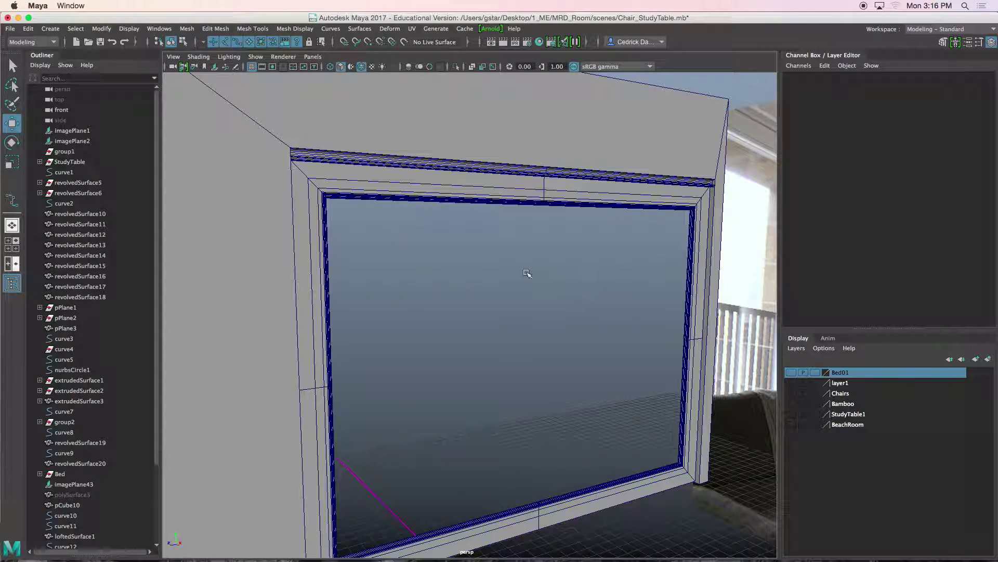
Hide the wireframe on shaded surfaces and combine the frame's four lofted sides into one mesh
left_click(363, 66)
mouse_move(396, 164)
left_mouse_down("alt")
mouse_move(410, 230)
mouse_move(424, 205)
mouse_move(407, 285)
mouse_move(379, 310)
mouse_move(439, 276)
mouse_move(446, 284)
mouse_move(437, 276)
mouse_move(425, 301)
mouse_move(379, 291)
mouse_move(383, 263)
mouse_move(355, 236)
left_mouse_up("alt")
scroll(412, 204, "up", 5)
left_click(349, 242)
left_click(301, 301, "shift")
scroll(336, 383, "down", 3)
middle_click_drag(336, 383, 295, 260, "alt")
scroll(389, 442, "up", 3)
left_click(400, 423, "shift")
left_click_drag(492, 383, 469, 411, "alt")
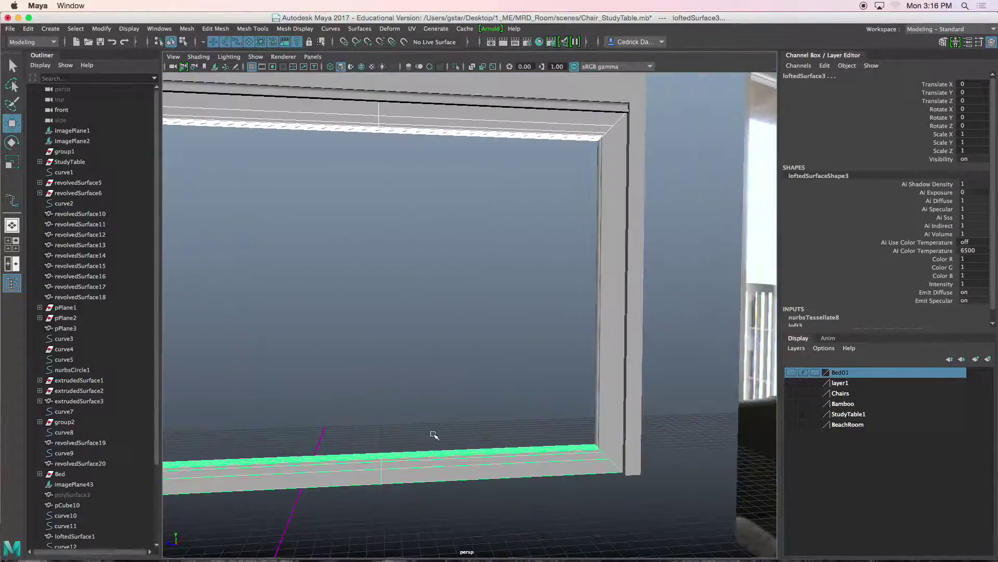
left_click(615, 273)
left_click_drag(555, 274, 587, 289, "alt")
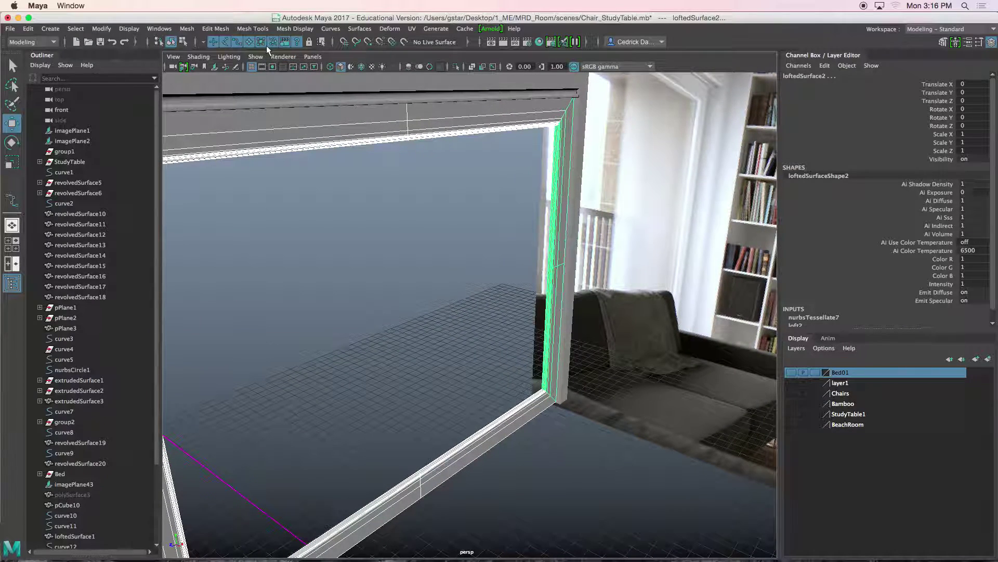
left_click(187, 29)
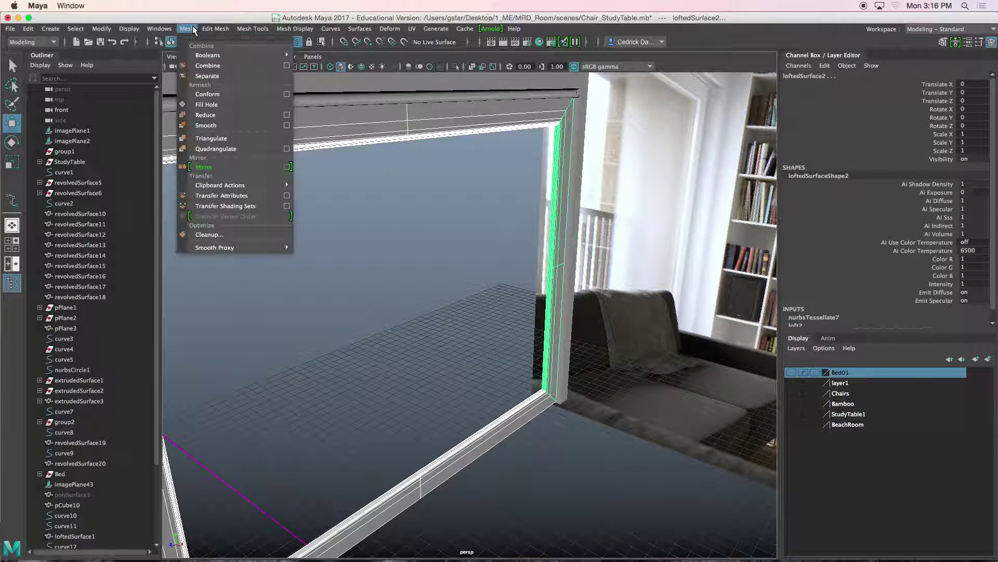
left_click(213, 67)
left_click_drag(408, 263, 454, 277, "alt")
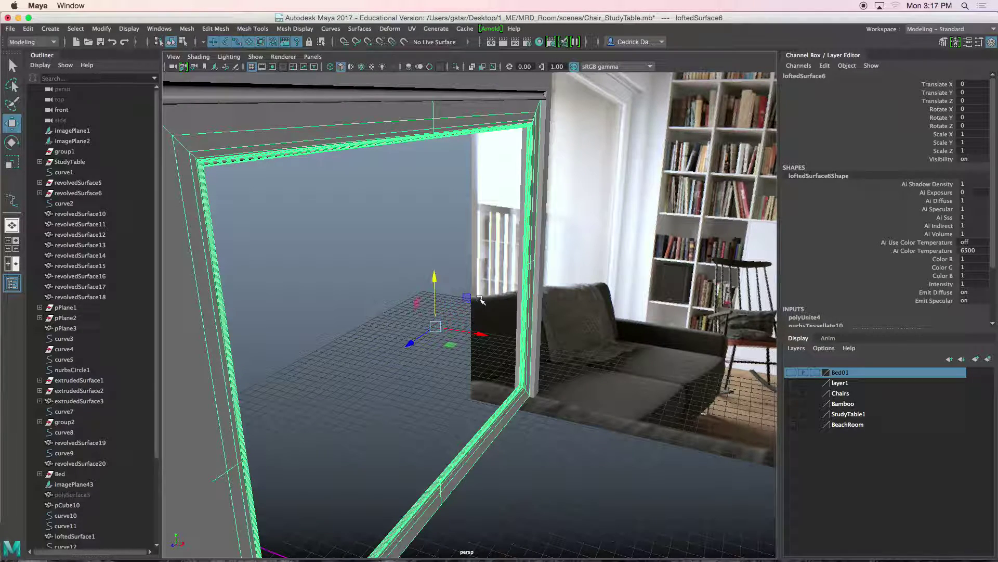
Isolate the combined frame and snap its pivot to the profile's back edge
key("ctrl+1")
left_click_drag(468, 319, 506, 339, "alt")
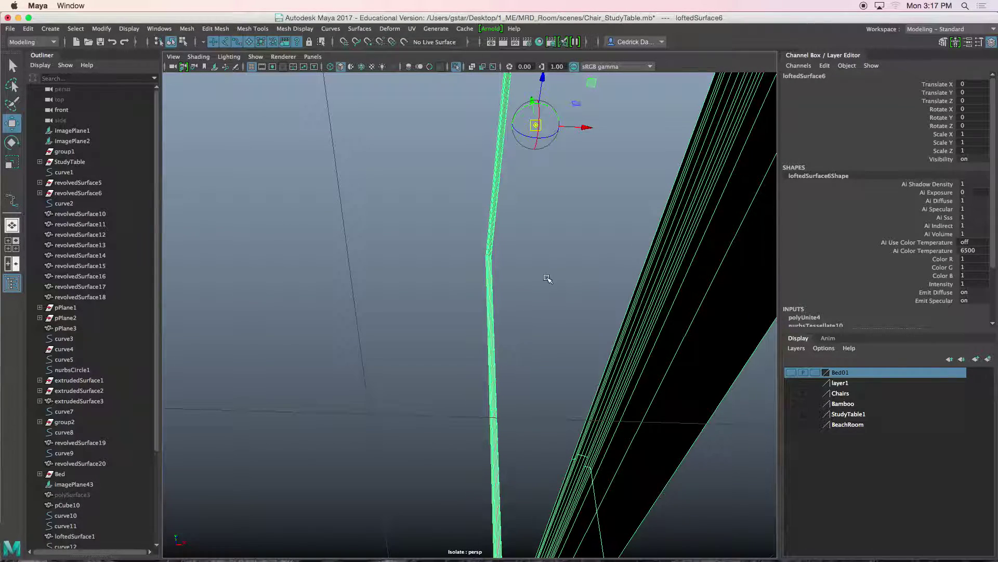
left_click_drag(534, 125, 538, 310)
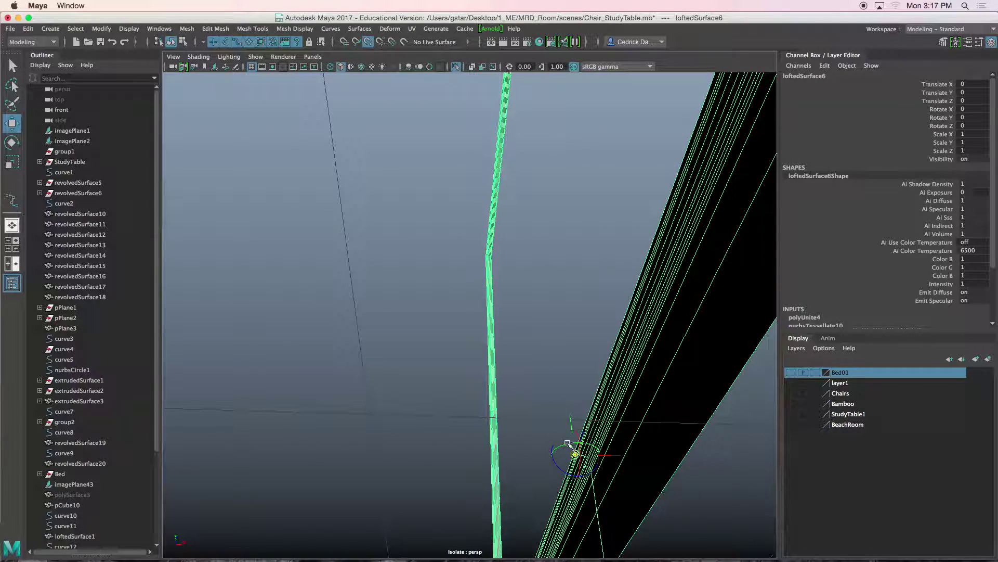
left_click_drag(568, 453, 572, 409, "alt")
middle_click_drag(573, 409, 539, 398, "alt")
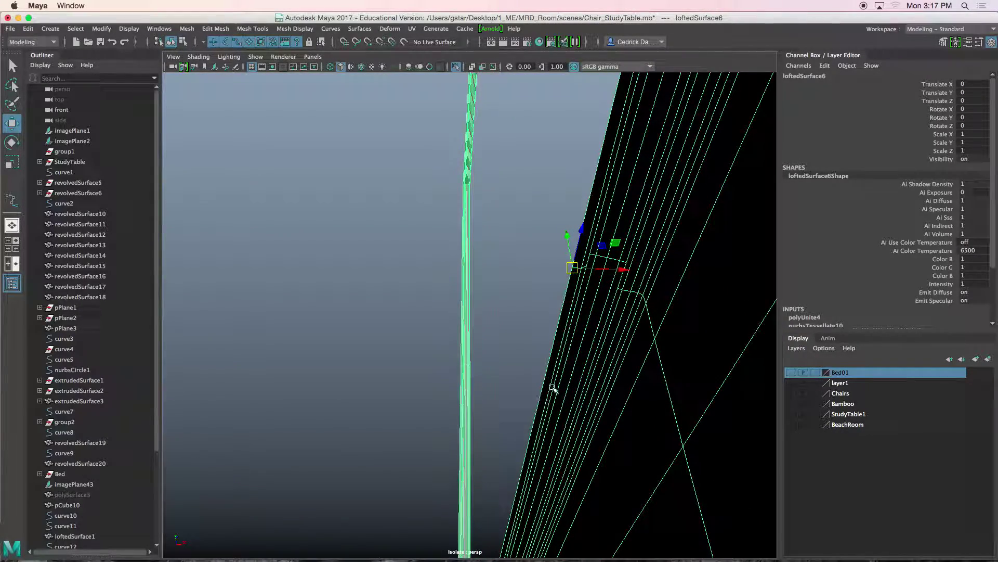
Duplicate the frame and mirror the copy about its pivot with Scale X -1
key("super+d")
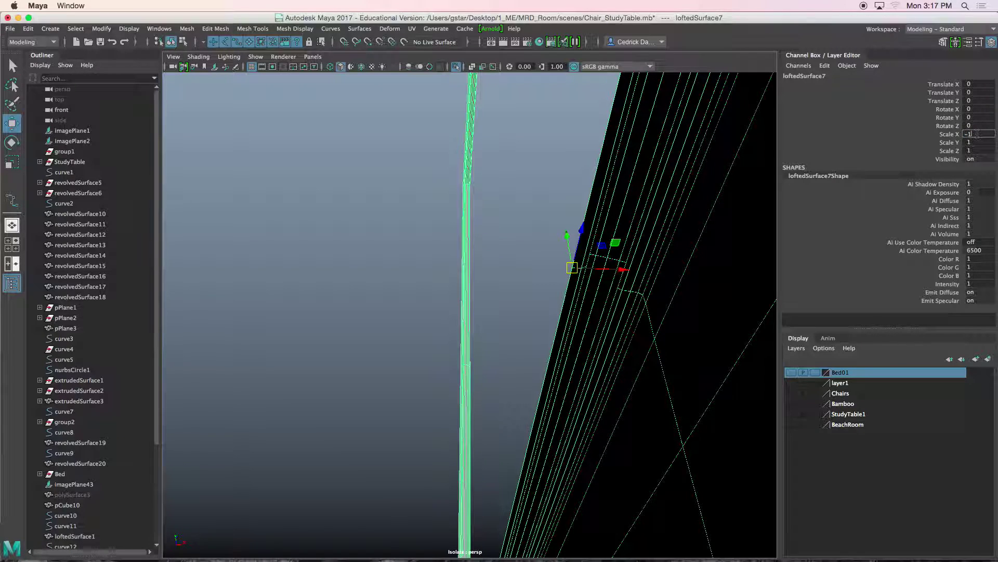
key("Return")
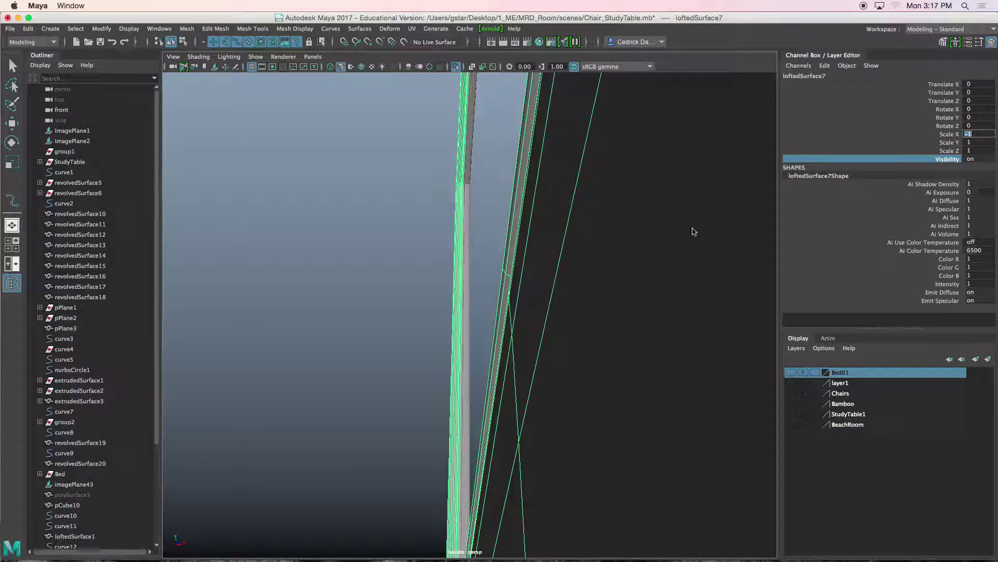
left_click_drag(644, 240, 553, 287, "alt")
Combine the original frame and its mirrored copy into one mesh
left_click(541, 247, "shift")
left_click(187, 29)
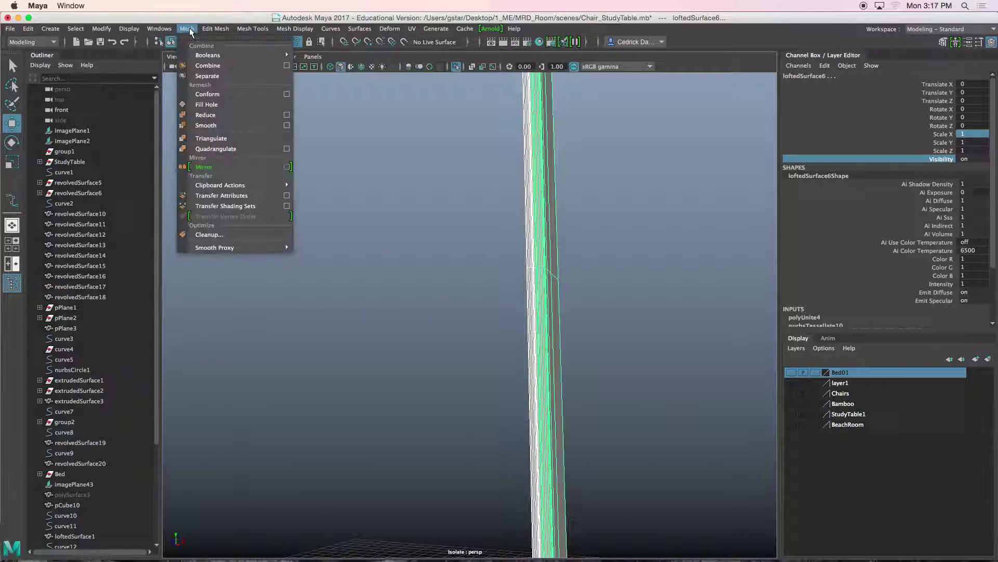
left_click(208, 65)
left_click_drag(421, 231, 475, 350, "alt")
left_click(474, 350)
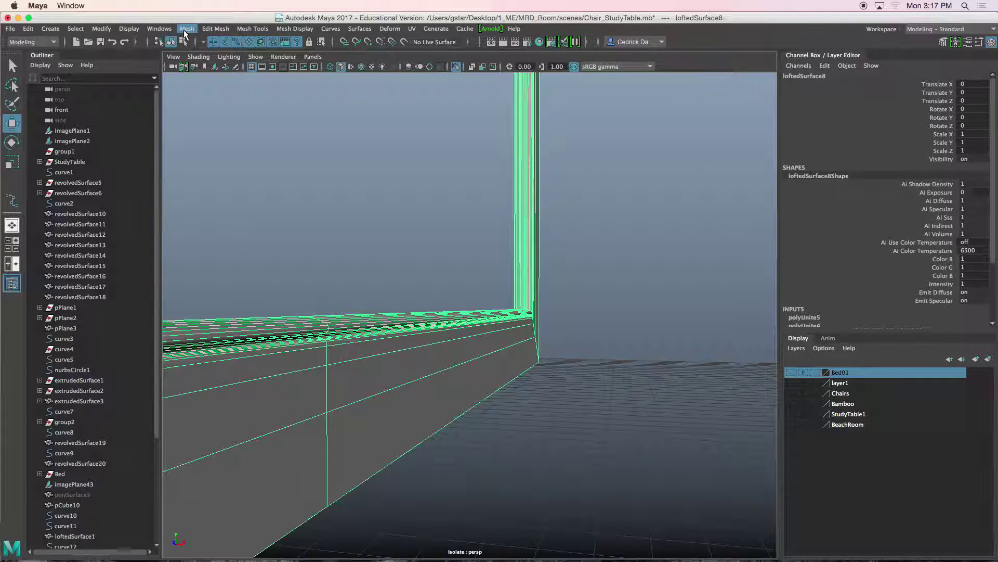
Merge the combined frame's vertices along the seam and return to object mode
left_click(186, 29)
mouse_move(216, 29)
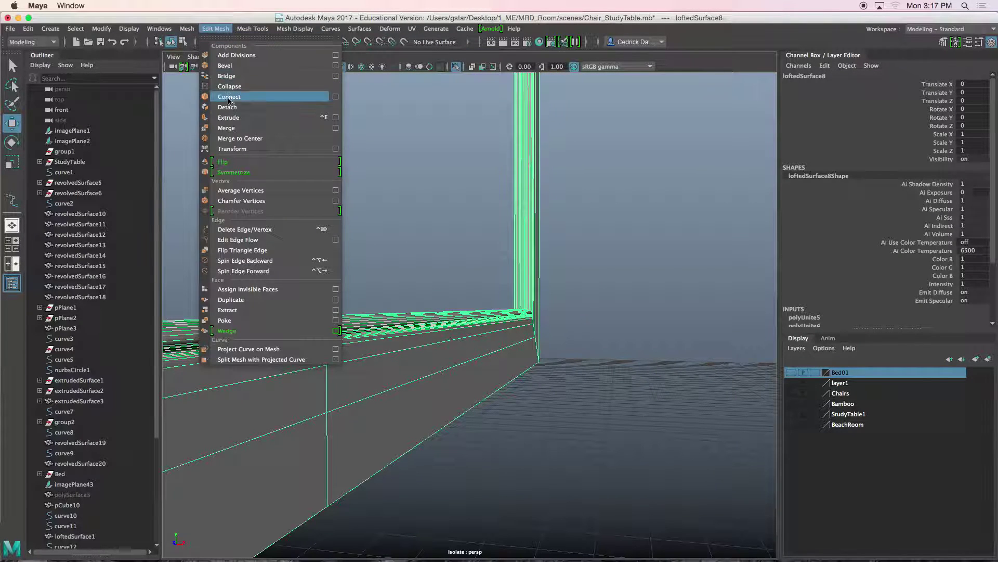
left_click(235, 127)
left_click(401, 229)
right_click(416, 264)
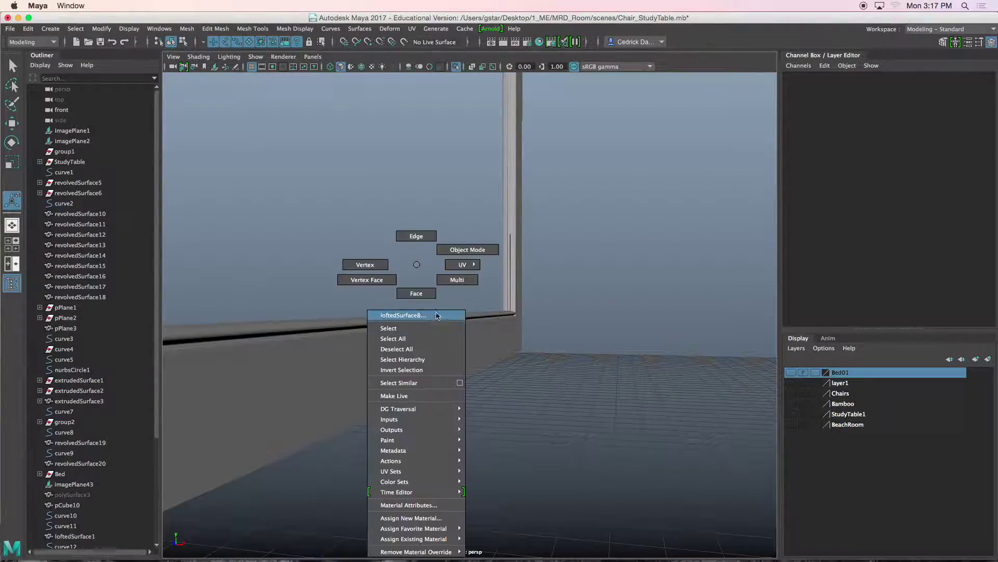
left_click(445, 254)
left_click_drag(442, 270, 471, 323, "alt")
Extrude the central strip of inner faces on the frame's narrow-wall side across the opening toward the opposite side
right_click(503, 234)
left_click(502, 261)
left_click(507, 260)
left_click_drag(507, 260, 571, 469, "alt")
double_click(535, 448, "shift")
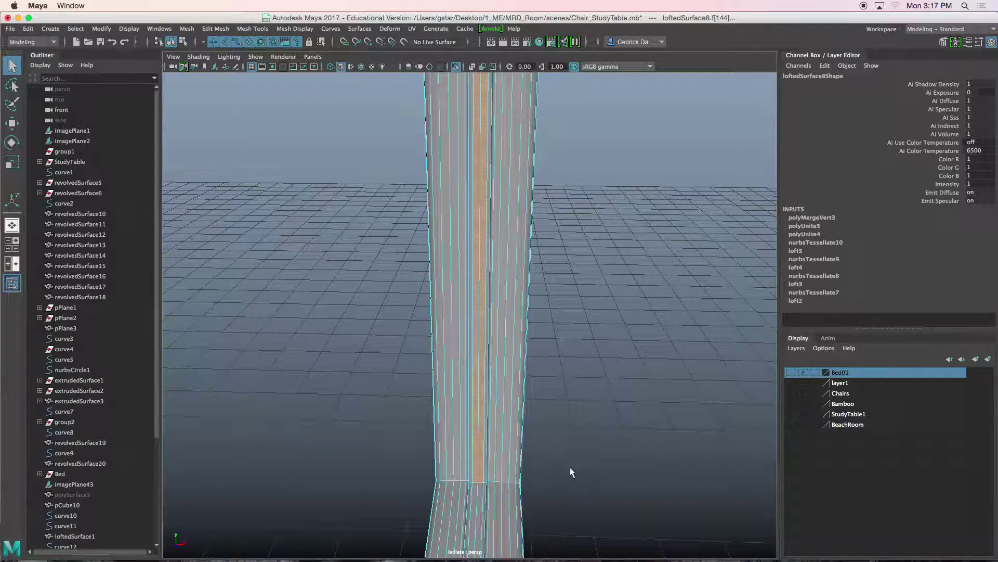
scroll(569, 466, "down", 3)
middle_click_drag(528, 293, 503, 345, "alt")
mouse_move(473, 182)
middle_mouse_down("alt")
mouse_move(491, 322)
mouse_move(507, 258)
middle_mouse_up("alt")
middle_click_drag(509, 130, 514, 254, "alt")
middle_click_drag(504, 148, 506, 238, "alt")
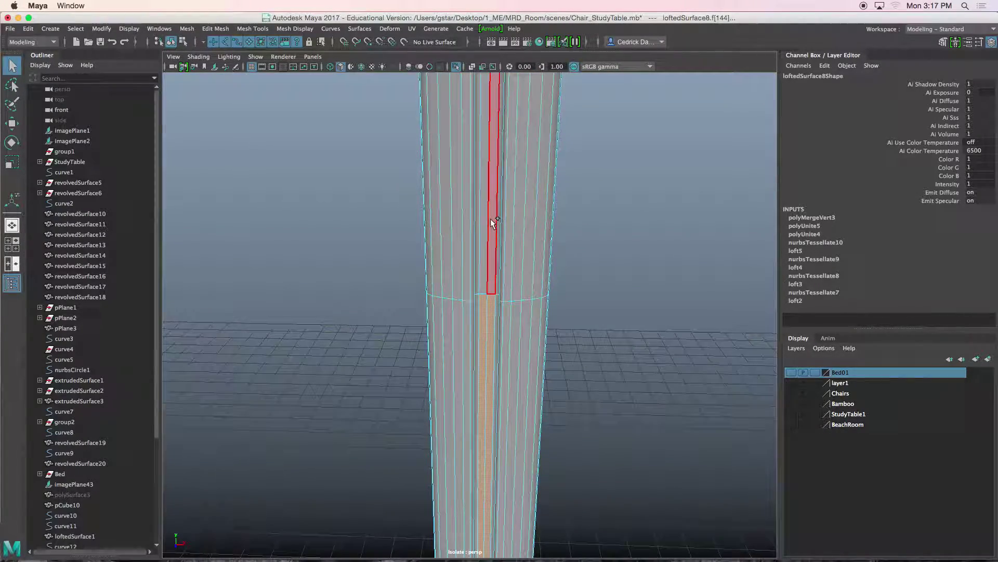
left_click(491, 221, "shift")
left_click(484, 216, "shift")
scroll(484, 212, "down", 5)
middle_click_drag(485, 179, 489, 224, "alt")
left_click_drag(488, 227, 539, 201, "alt")
key("ctrl+e")
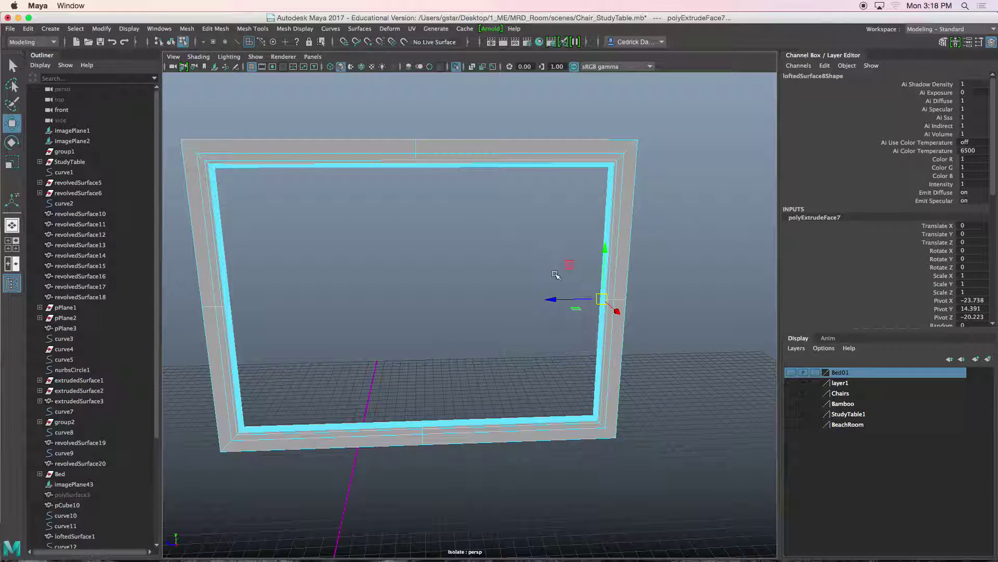
left_click_drag(557, 299, 220, 298)
Adjust the extruded pane's end to reach the frame's opposite side and select the pane's faces
middle_click_drag(221, 298, 488, 329, "alt")
scroll(397, 299, "up", 5)
scroll(489, 325, "up", 3)
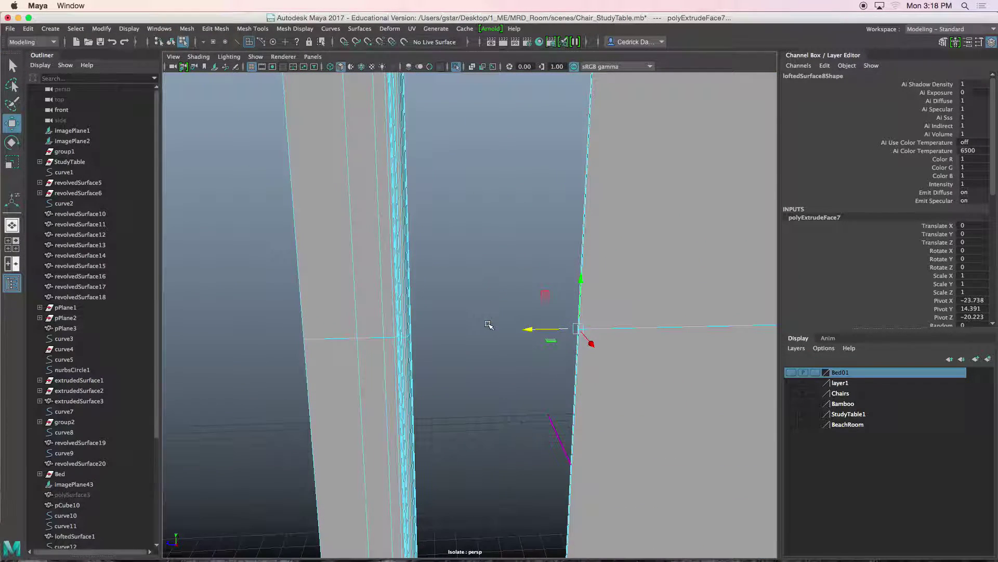
left_click_drag(529, 329, 359, 330)
middle_click_drag(359, 330, 367, 346, "alt")
scroll(368, 346, "up", 4)
left_click_drag(331, 389, 400, 370)
scroll(450, 362, "down", 3)
left_click_drag(535, 270, 546, 404)
scroll(546, 403, "down", 5)
middle_click_drag(546, 404, 436, 426, "alt")
Extract the pane faces from the frame as a separate object and select the pane in object mode
left_click(186, 29)
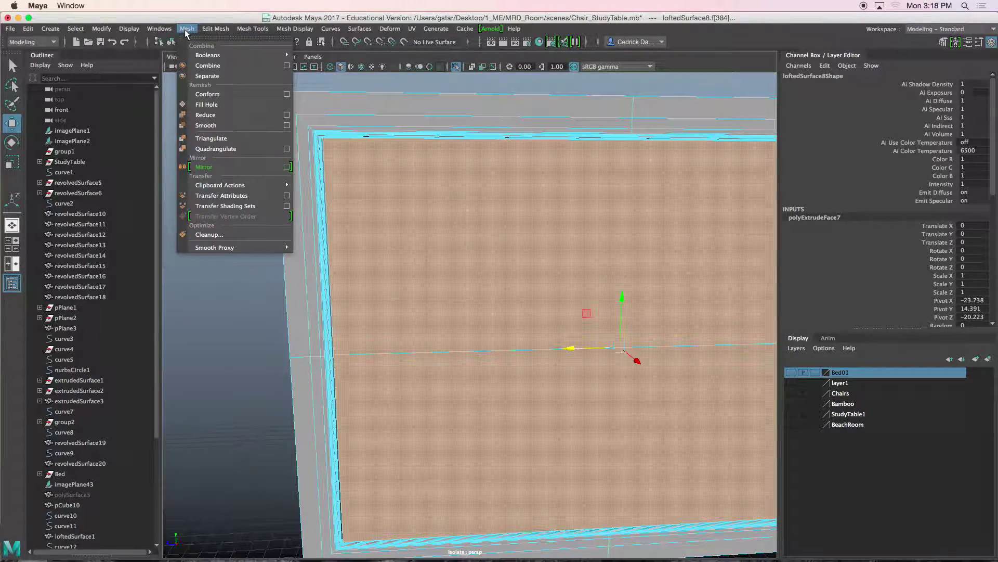
mouse_move(215, 29)
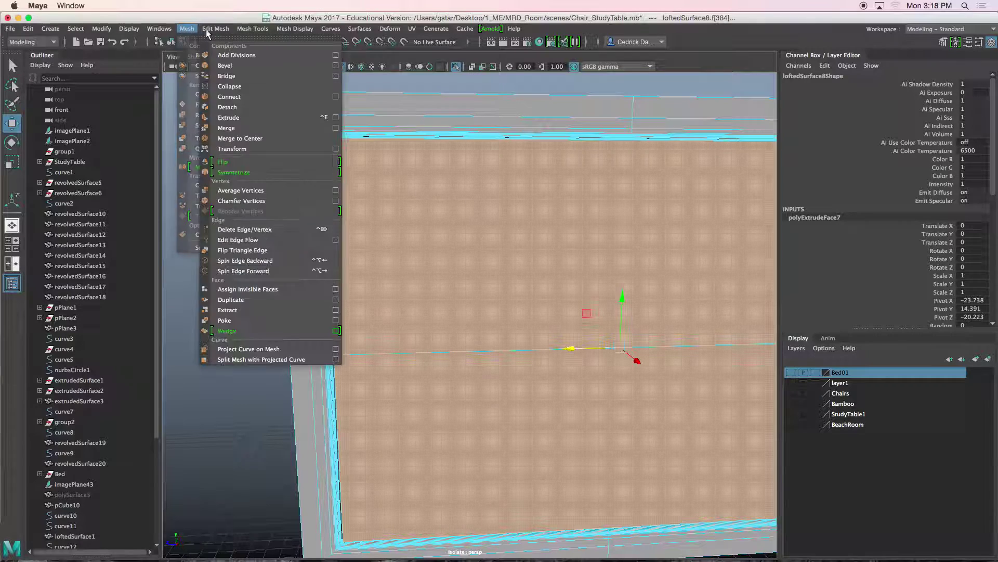
left_click(233, 311)
right_click_drag(385, 220, 422, 203)
left_click(402, 229)
middle_click_drag(402, 229, 359, 245, "alt")
key("f")
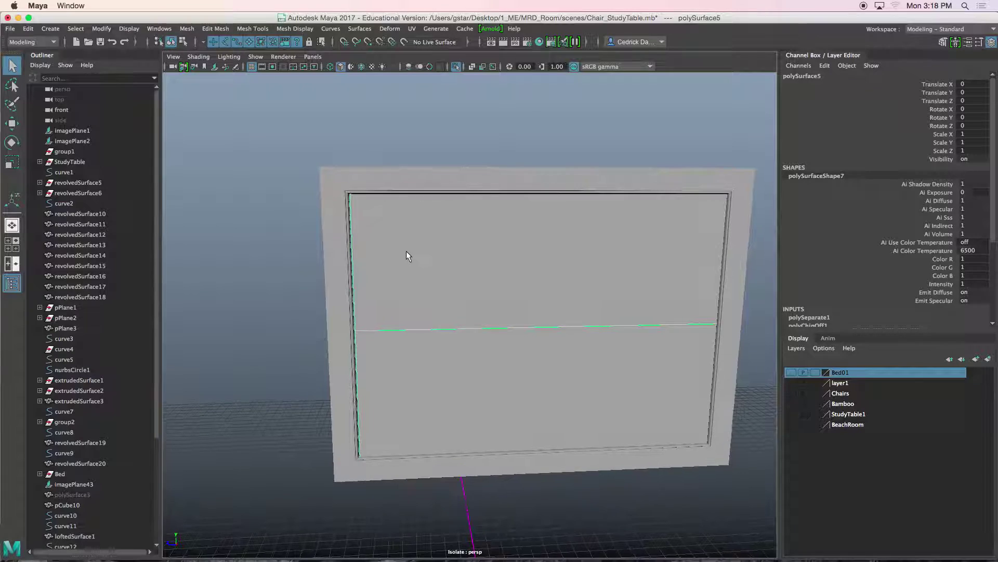
Show the wireframe on shaded surfaces and shift the pane's end vertices to line up with the frame's wide-wall side
left_click(361, 67)
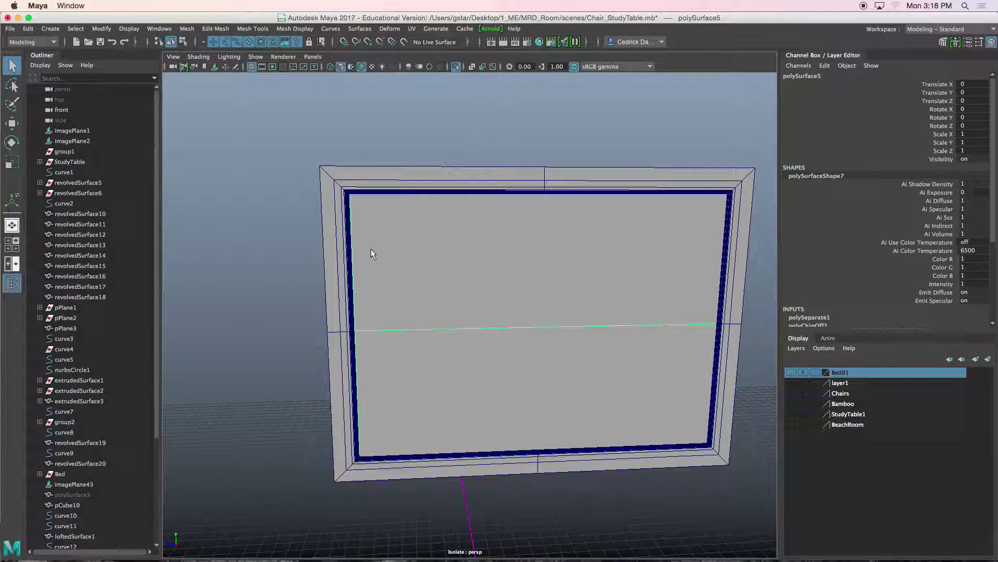
right_click_drag(396, 229, 345, 229)
left_click_drag(333, 158, 407, 416)
key("w")
key("f")
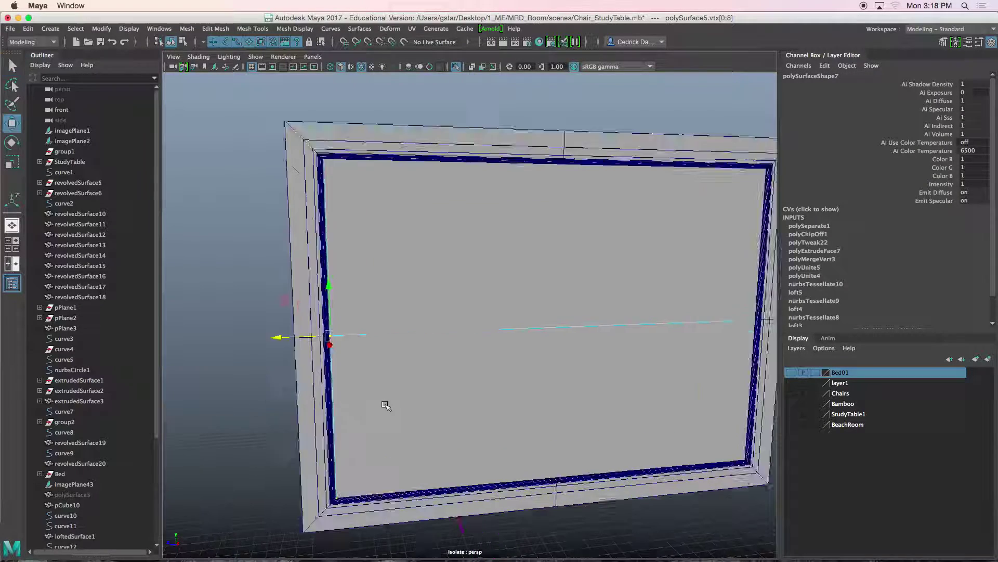
middle_click_drag(438, 375, 527, 368, "alt")
scroll(434, 381, "up", 5)
middle_click_drag(315, 360, 476, 330, "alt")
left_click_drag(364, 342, 356, 344)
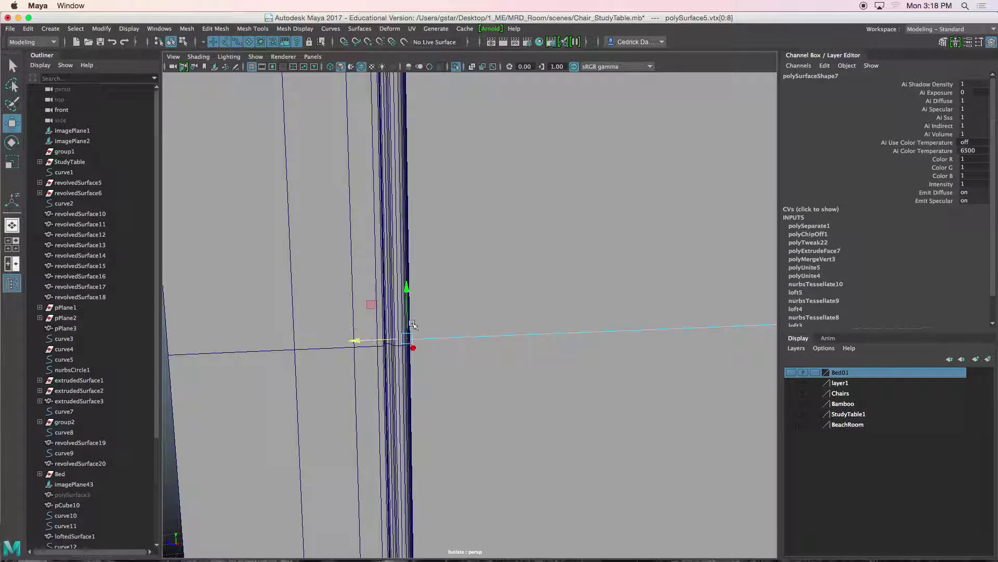
right_click_drag(471, 264, 501, 246)
Assign a new Lambert material named Glass to the window pane and raise its Transparency to nearly the maximum
scroll(499, 245, "down", 5)
middle_click_drag(499, 245, 420, 261, "alt")
scroll(421, 261, "down", 8)
left_click_drag(445, 252, 472, 265, "alt")
scroll(449, 268, "up", 4)
right_click_drag(511, 221, 512, 477)
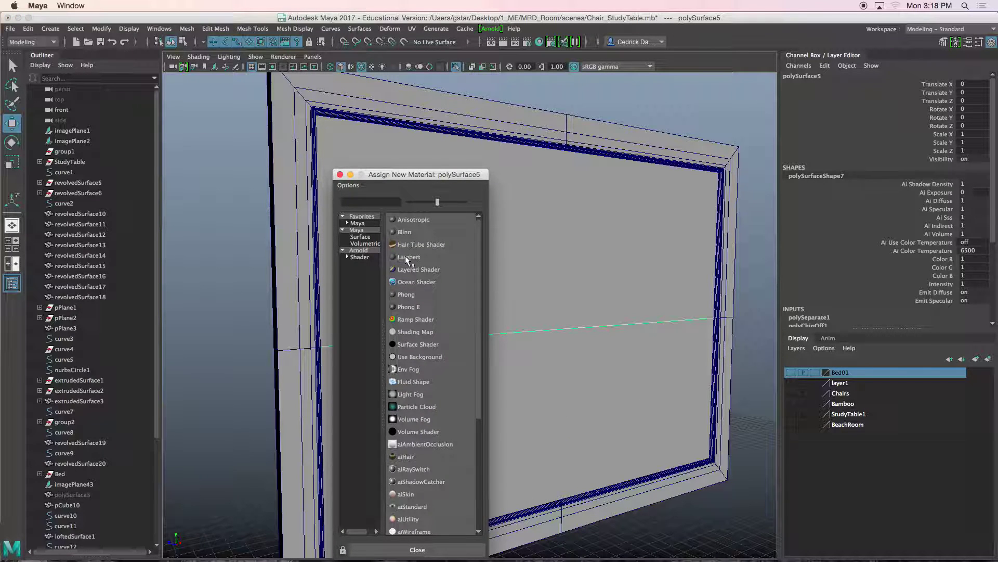
left_click(409, 257)
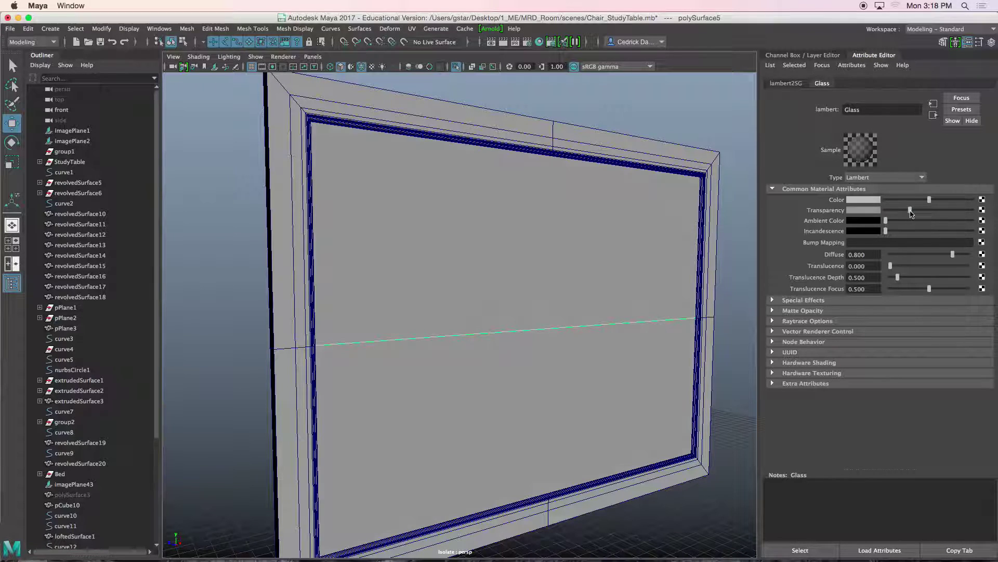
left_click_drag(912, 214, 965, 217)
left_click(726, 120)
Extrude the vertical edge and short base edge at the window wall's narrow end outward into a perpendicular side wall
left_click_drag(725, 120, 712, 182, "alt")
left_click_drag(606, 108, 576, 301, "alt")
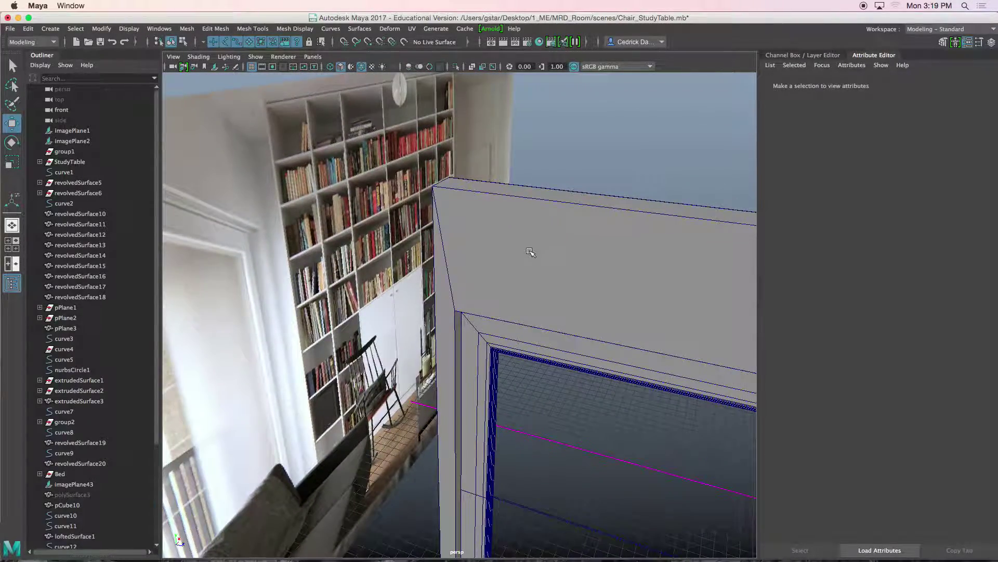
left_click(529, 251)
middle_click_drag(512, 255, 506, 217, "alt")
right_click_drag(504, 206, 503, 178)
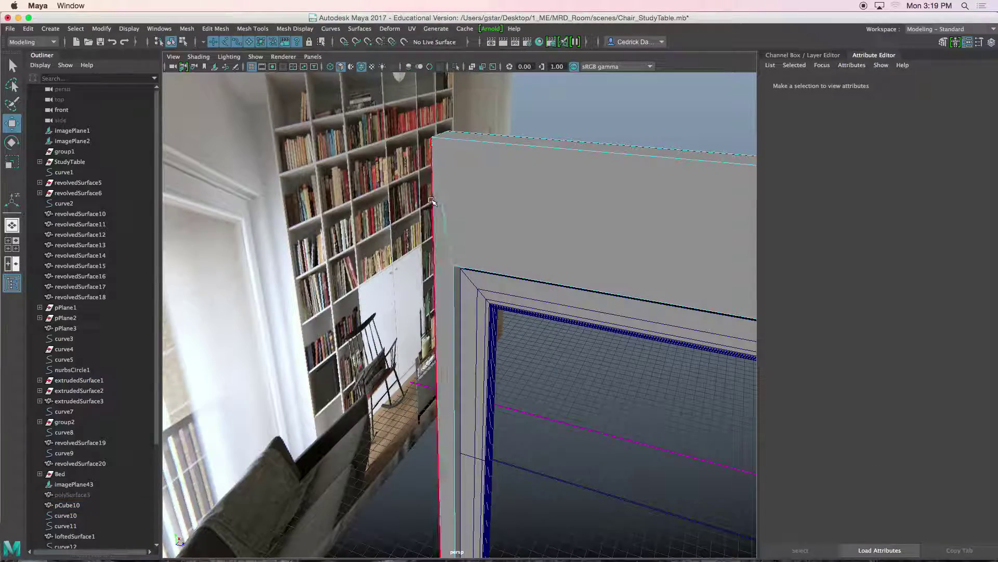
left_click(435, 283)
middle_click_drag(458, 333, 463, 114, "alt")
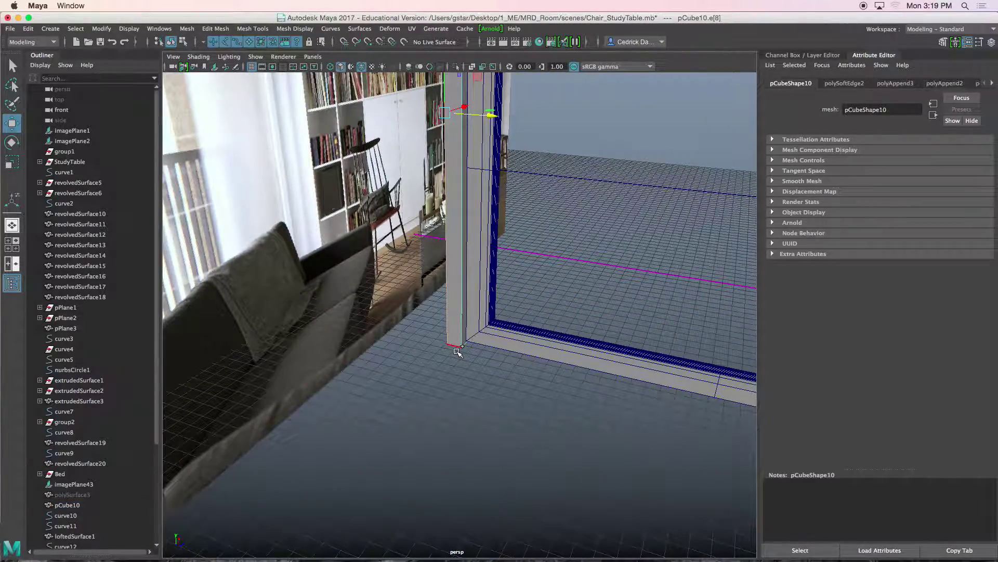
left_click_drag(457, 350, 498, 343, "alt")
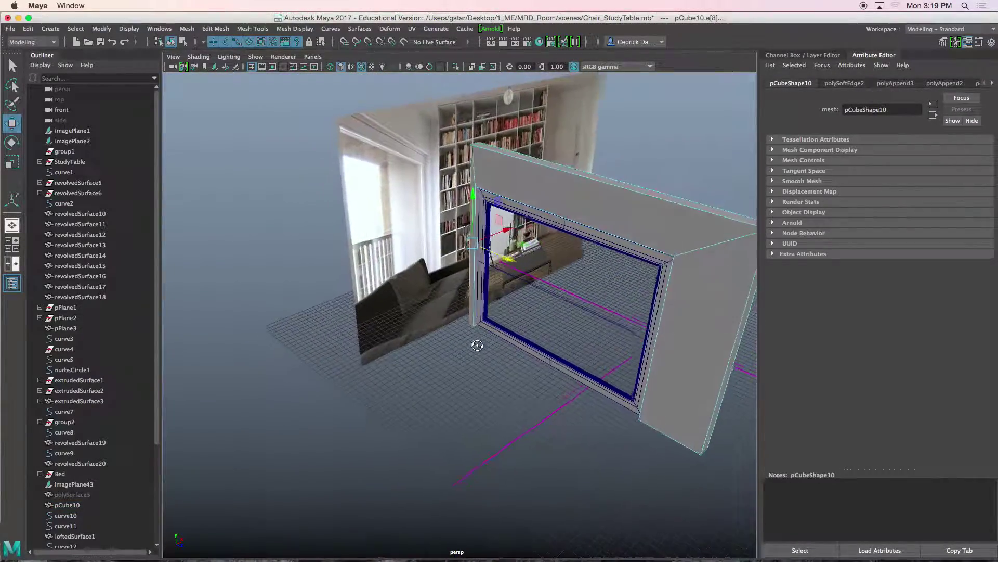
left_click_drag(476, 345, 475, 342, "alt")
key("ctrl+e")
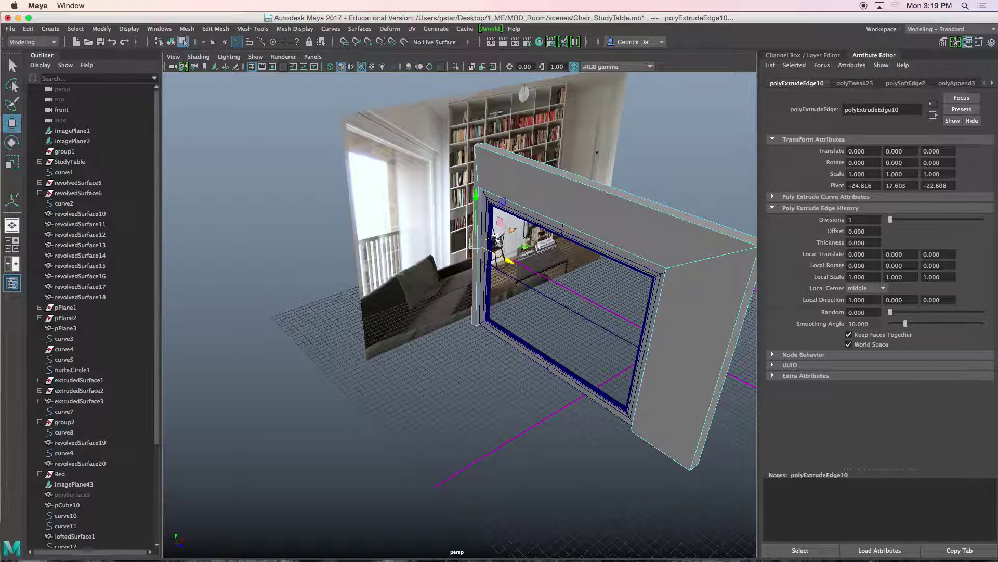
left_click_drag(495, 240, 420, 243)
left_click_drag(405, 195, 427, 242)
Reverse the normals of the newly extruded side wall's large face
scroll(426, 242, "up", 5)
right_click_drag(428, 243, 423, 256)
left_click_drag(423, 256, 390, 241, "alt")
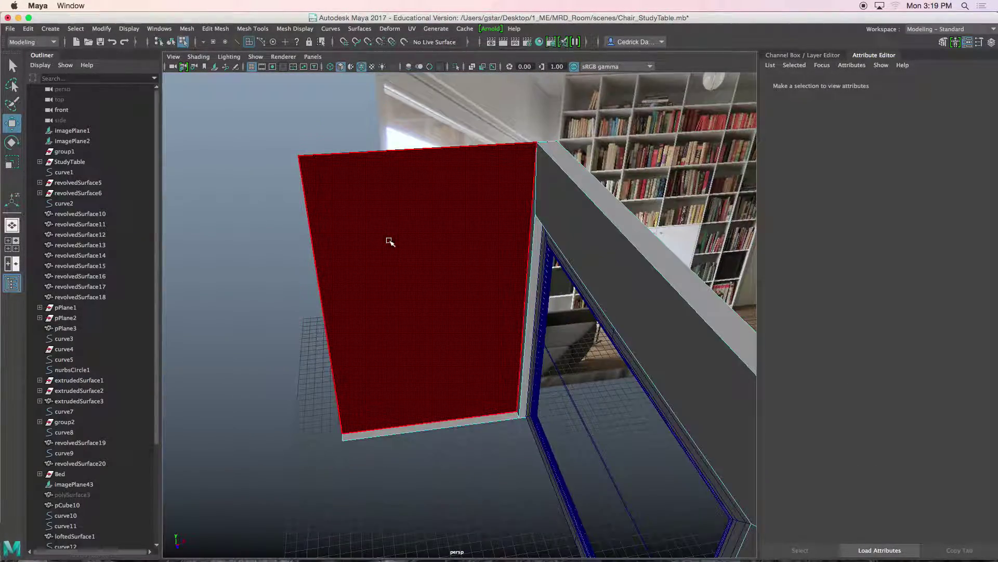
left_click(294, 28)
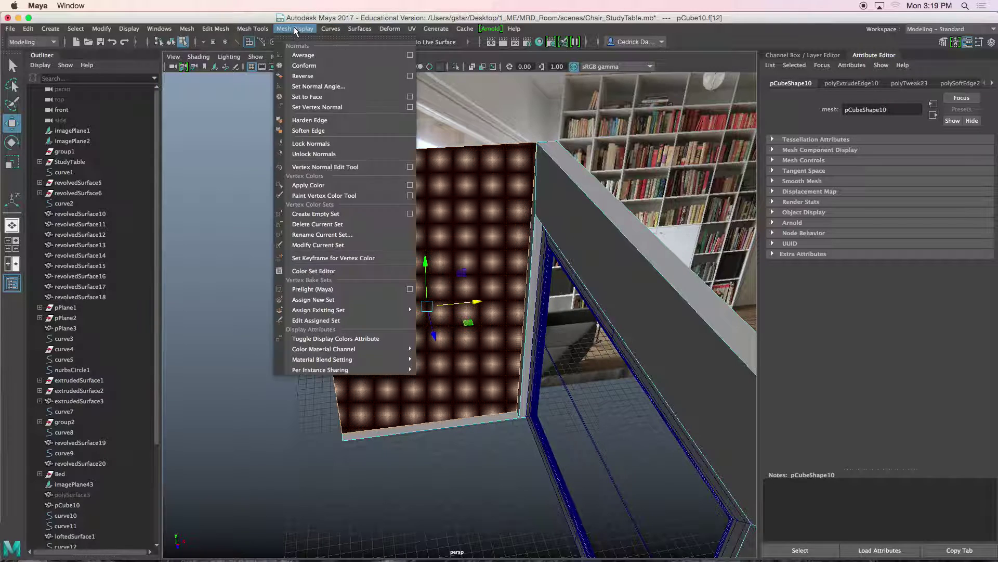
left_click(307, 77)
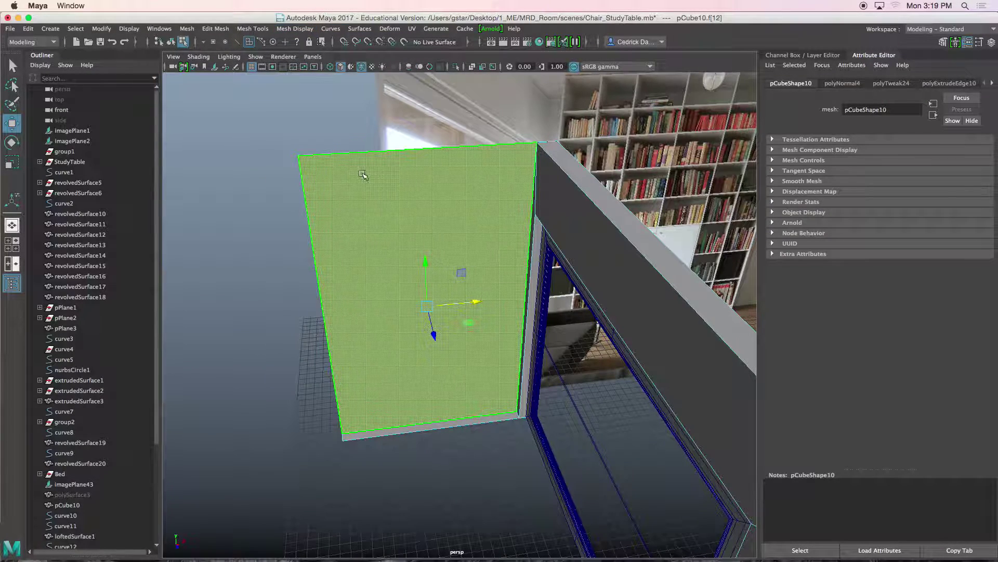
Select the side wall's large face and thin bottom face and extract them as a separate piece
right_click_drag(363, 174, 361, 204)
left_click_drag(273, 146, 394, 441)
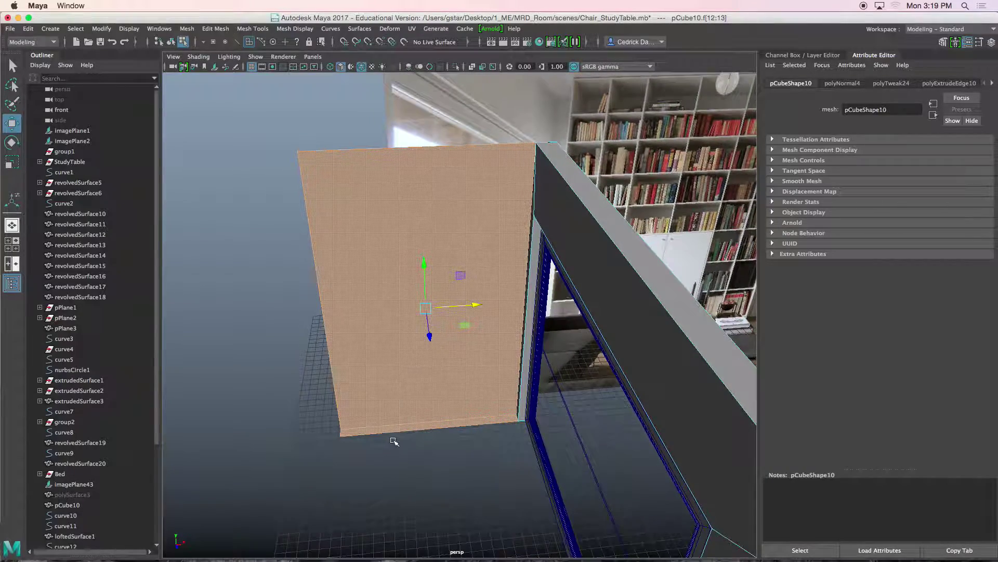
left_click(222, 29)
left_click(263, 366)
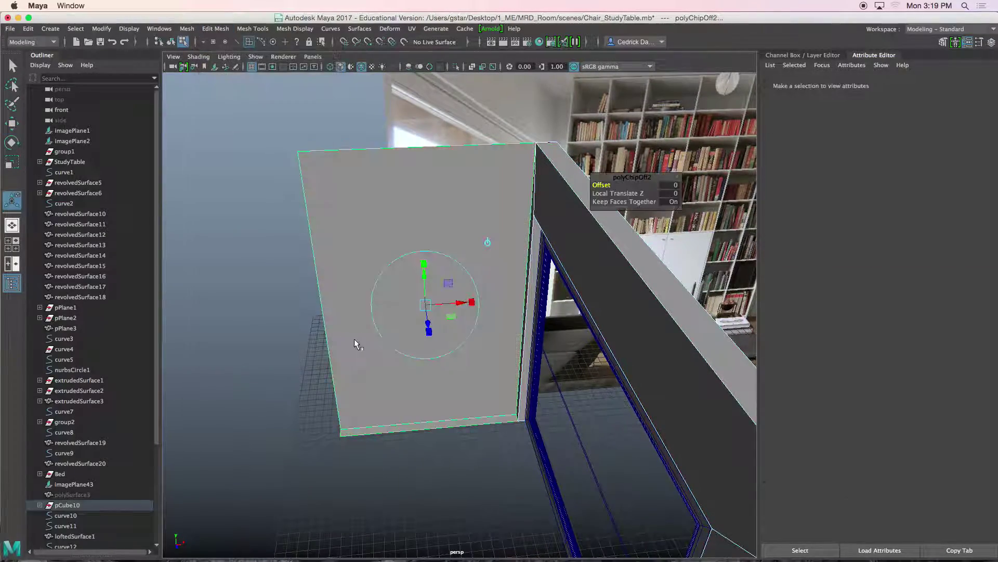
Move the edge of the side wall's thin bottom face along the window to widen it into a floor
left_click_drag(354, 343, 403, 312, "alt")
right_click_drag(402, 265, 402, 240)
left_click(410, 307)
scroll(410, 306, "down", 5)
left_click_drag(410, 307, 475, 280, "alt")
key("w")
scroll(525, 327, "up", 5)
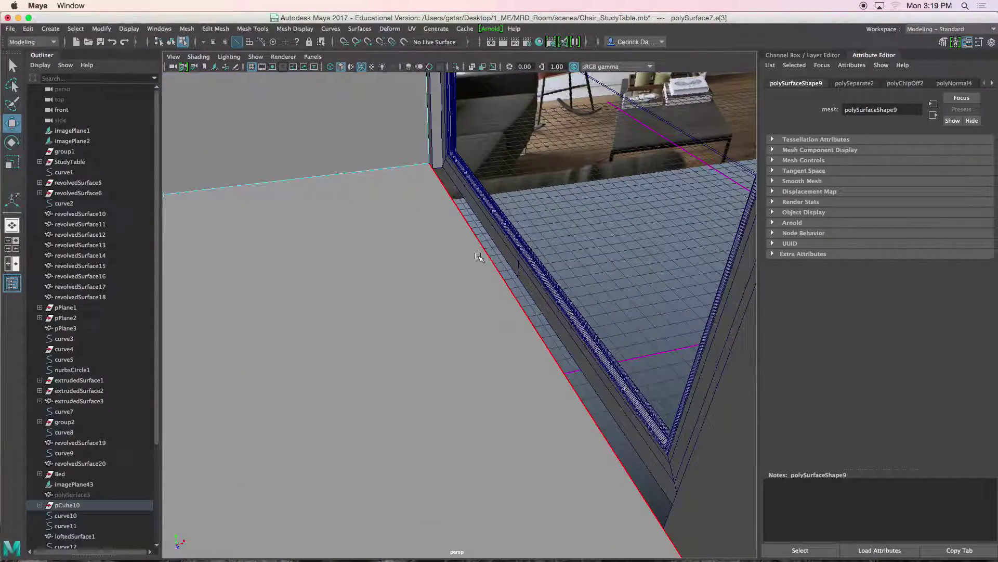
Select the side wall and floor edges beside the window frame and extrude them
scroll(479, 261, "down", 2)
left_click(432, 156, "shift")
left_click_drag(432, 156, 424, 287, "alt")
left_click(454, 247)
scroll(454, 247, "up", 4)
key("ctrl+e")
key("w")
right_click_drag(424, 287, 494, 276, "alt")
middle_click_drag(581, 267, 512, 284, "alt")
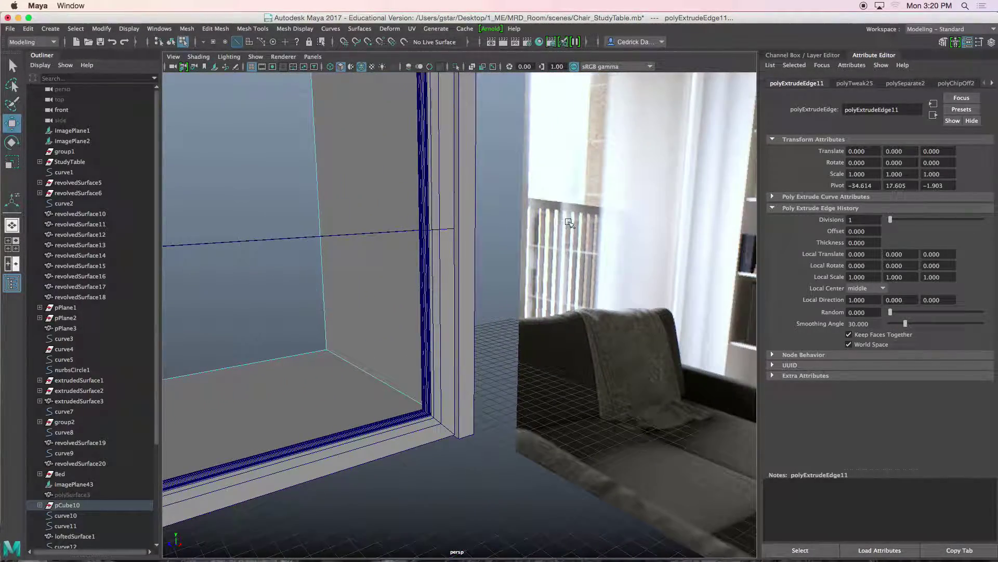
Extrude the outer edges of the side wall and floor outward, away from the window, as a narrow strip
right_click_drag(567, 253, 467, 277, "alt")
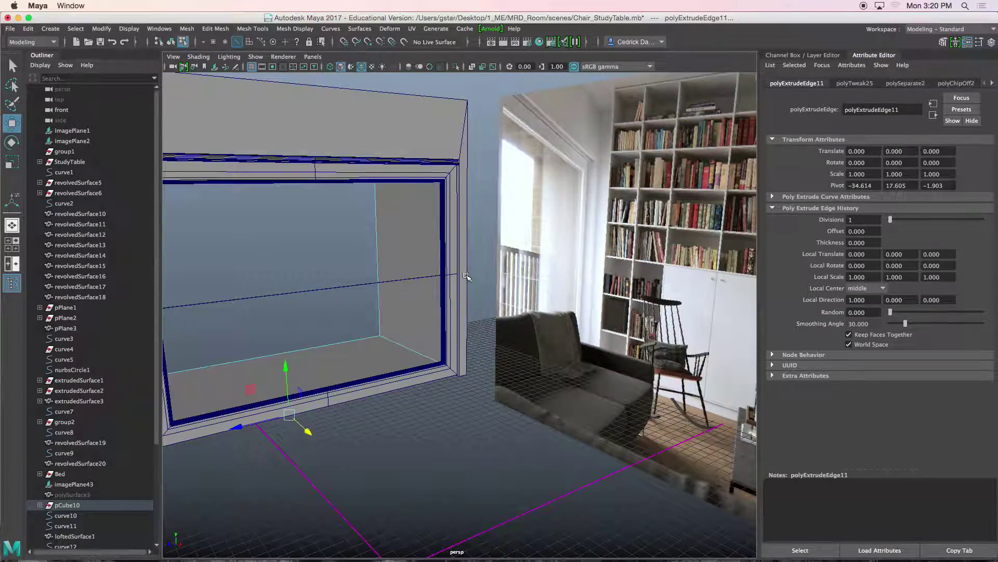
left_click_drag(467, 276, 531, 278, "alt")
middle_click_drag(531, 278, 524, 254, "alt")
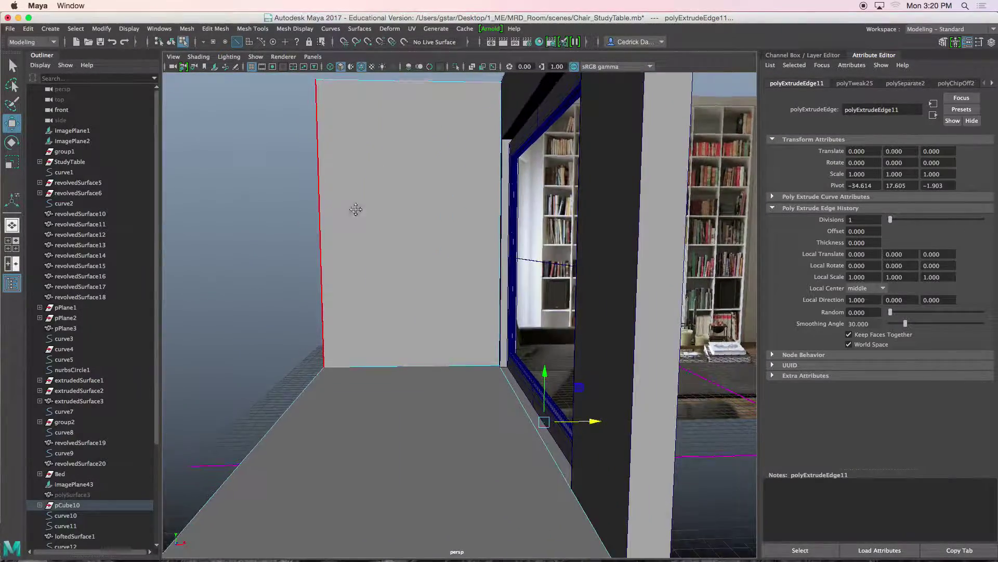
middle_click_drag(356, 211, 390, 204, "alt")
left_click(351, 177)
left_click(340, 380, "shift")
key("ctrl+e")
key("w")
left_click_drag(364, 205, 327, 208)
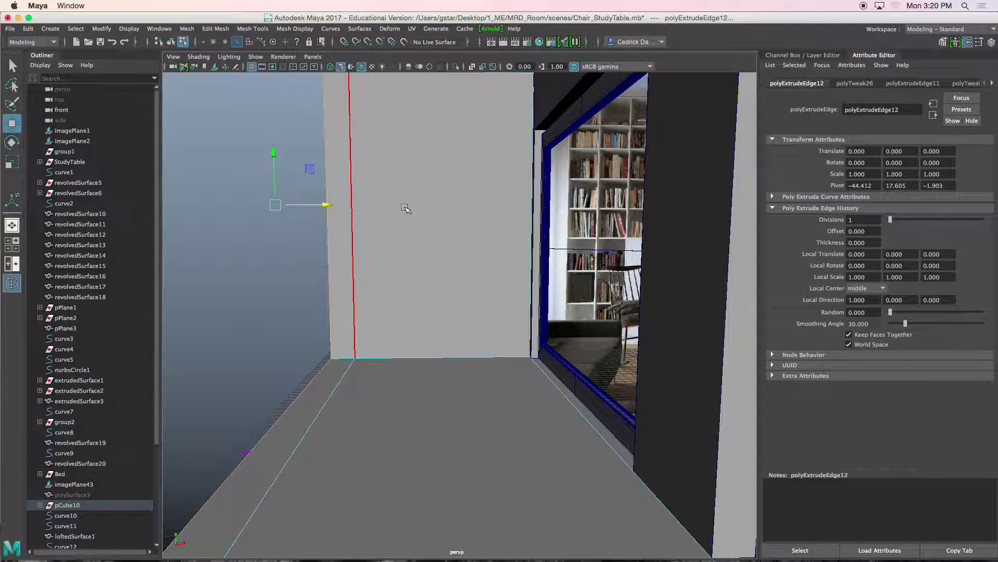
Return to object mode and create a long, thin polygon cube outside the window as the railing bar
left_click_drag(407, 209, 325, 207, "alt")
right_click_drag(325, 208, 444, 227, "alt")
left_click_drag(443, 227, 436, 230, "alt")
middle_click_drag(440, 221, 435, 234, "alt")
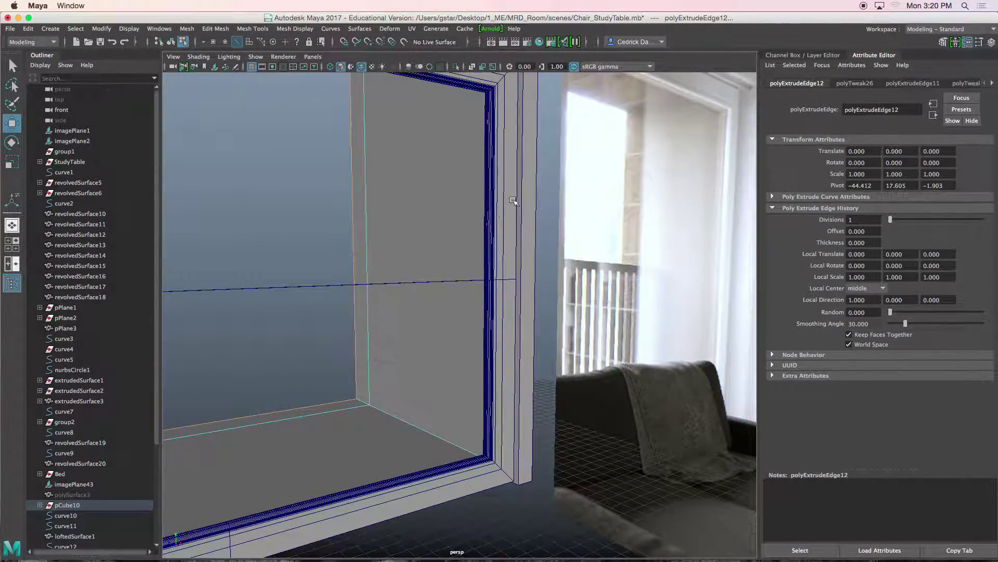
right_click_drag(511, 200, 534, 204)
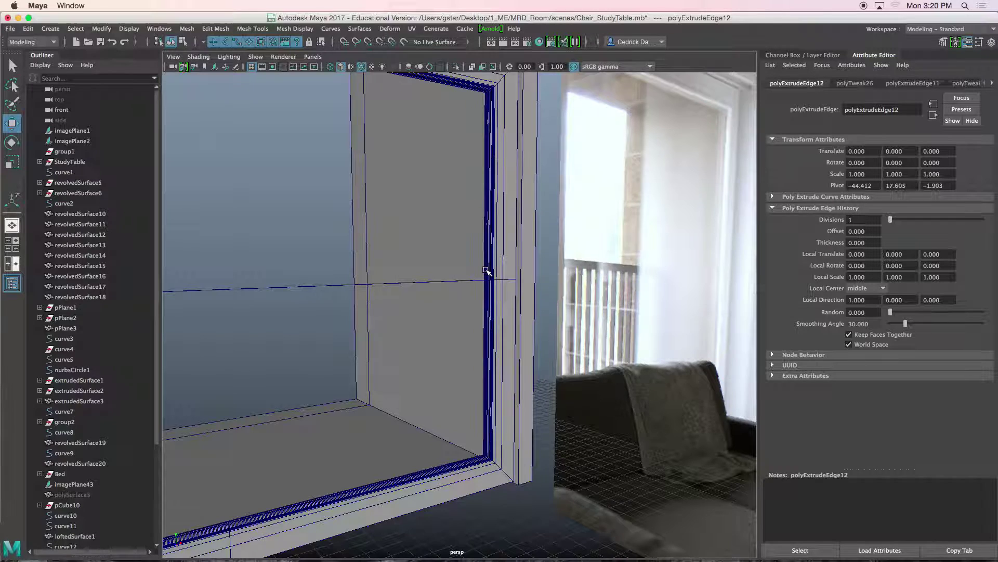
left_click_drag(485, 272, 523, 285, "alt")
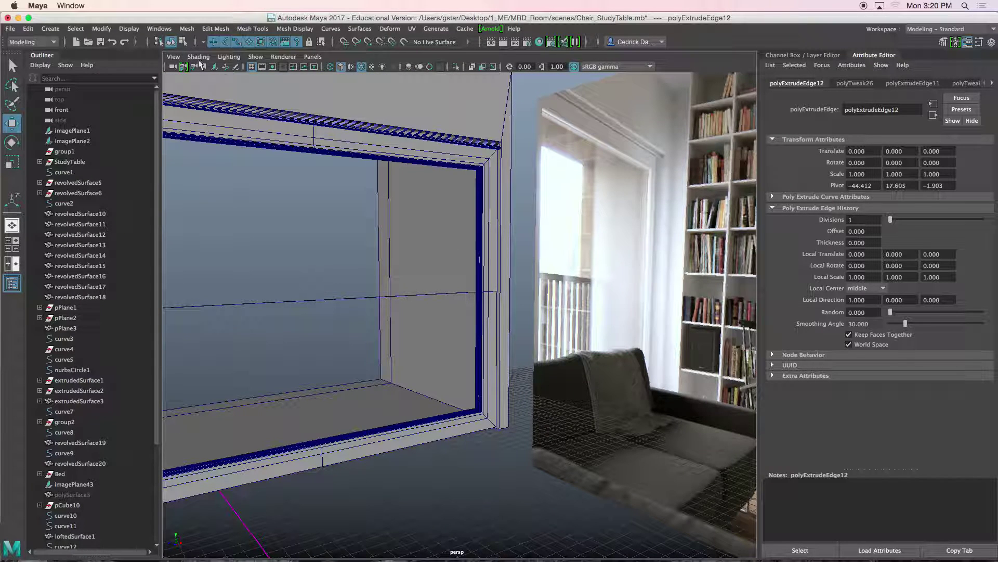
left_click(52, 30)
mouse_move(86, 66)
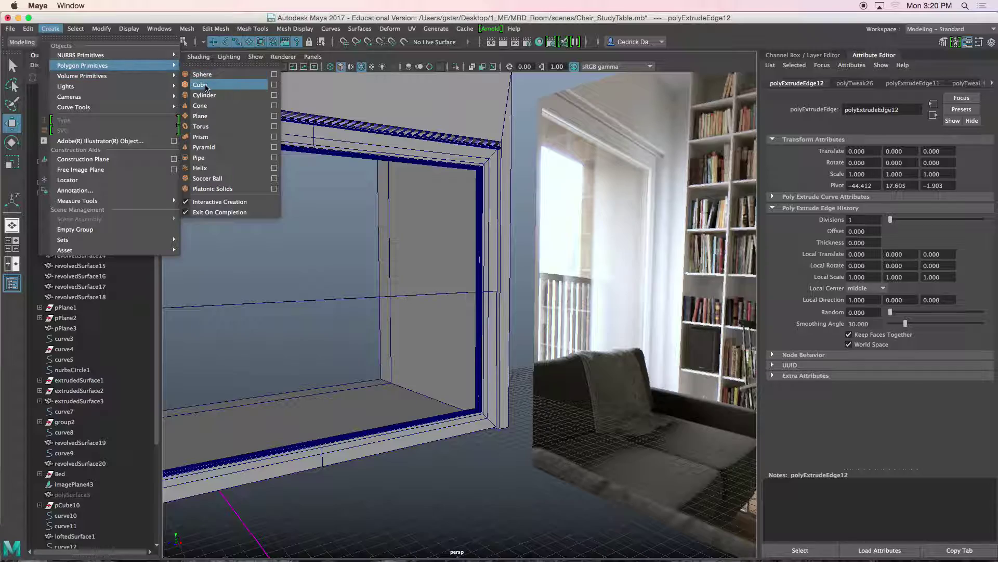
left_click(203, 85)
scroll(276, 164, "down", 5)
left_click_drag(291, 177, 454, 229, "alt")
left_click_drag(323, 204, 290, 298)
Raise the railing bar off the floor, then scale it thinner and longer
key("w")
left_click_drag(318, 250, 343, 148)
scroll(347, 150, "down", 5)
middle_click_drag(396, 149, 346, 187, "alt")
left_click_drag(346, 187, 355, 183, "alt")
right_click_drag(355, 184, 373, 245, "alt")
key("r")
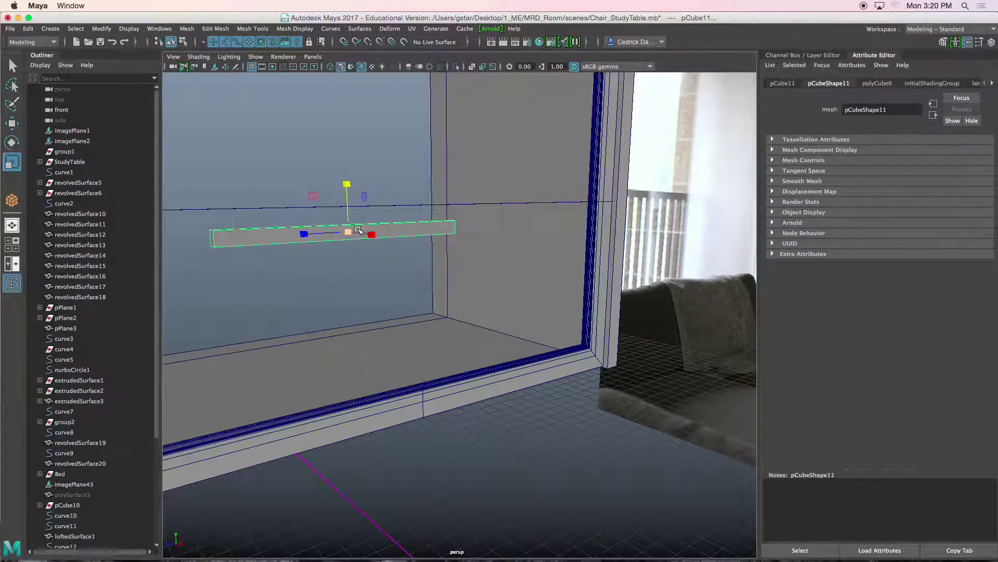
left_click_drag(348, 232, 246, 236)
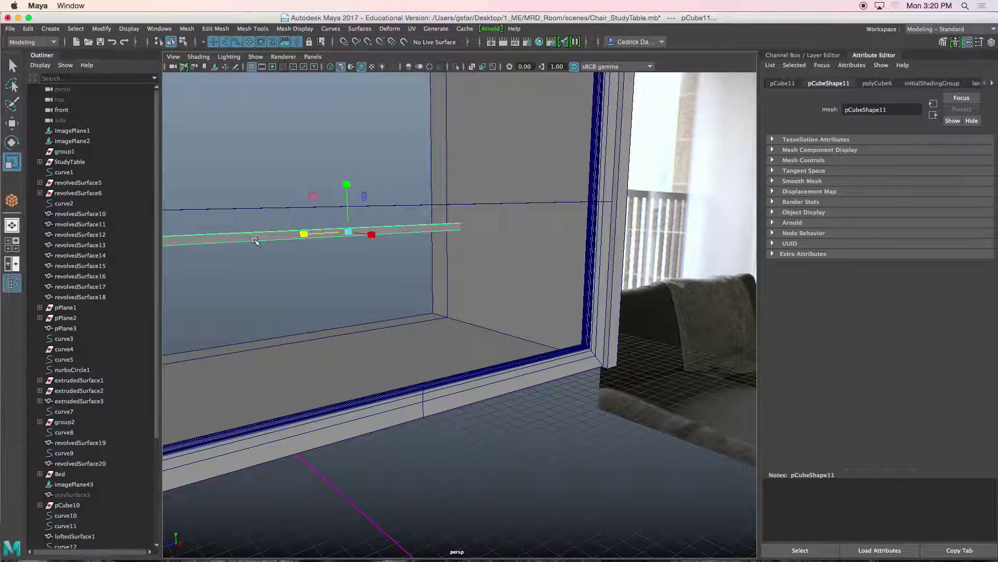
Adjust the railing bar's height and shift it lengthwise across the window opening
key("w")
left_click_drag(348, 206, 348, 182)
left_click_drag(302, 208, 306, 234)
scroll(247, 211, "down", 5)
Switch to the front view and move the reference image plane sideways to sit beside the wall model
key("space")
key("space")
key("space")
scroll(379, 393, "down", 4)
scroll(382, 385, "down", 2)
left_click(492, 174)
middle_click_drag(494, 175, 431, 123, "alt")
left_click_drag(536, 288, 650, 289)
scroll(535, 292, "up", 3)
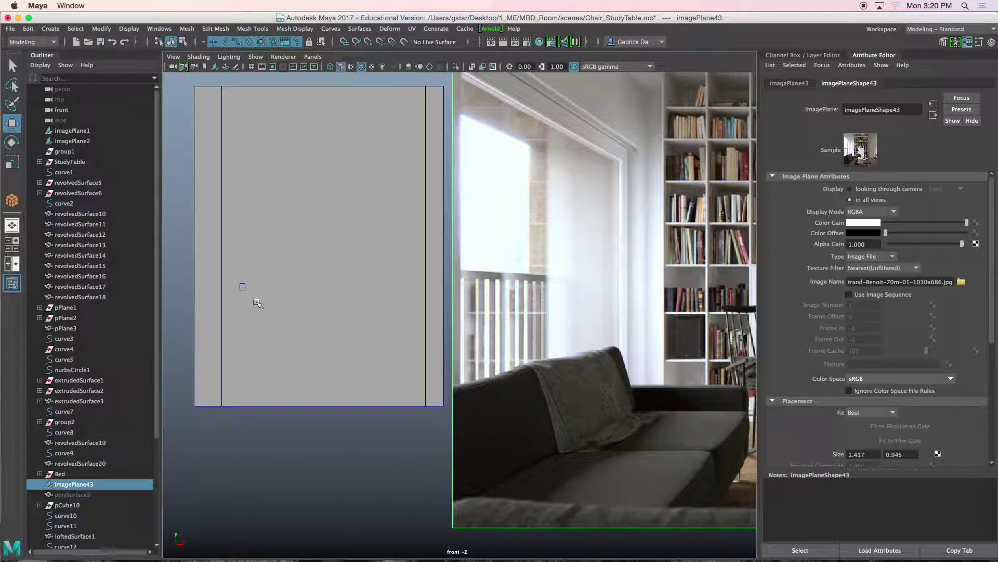
Turn on wireframe display and raise the railing bar toward the height of the reference railing
key("4")
left_click(242, 288)
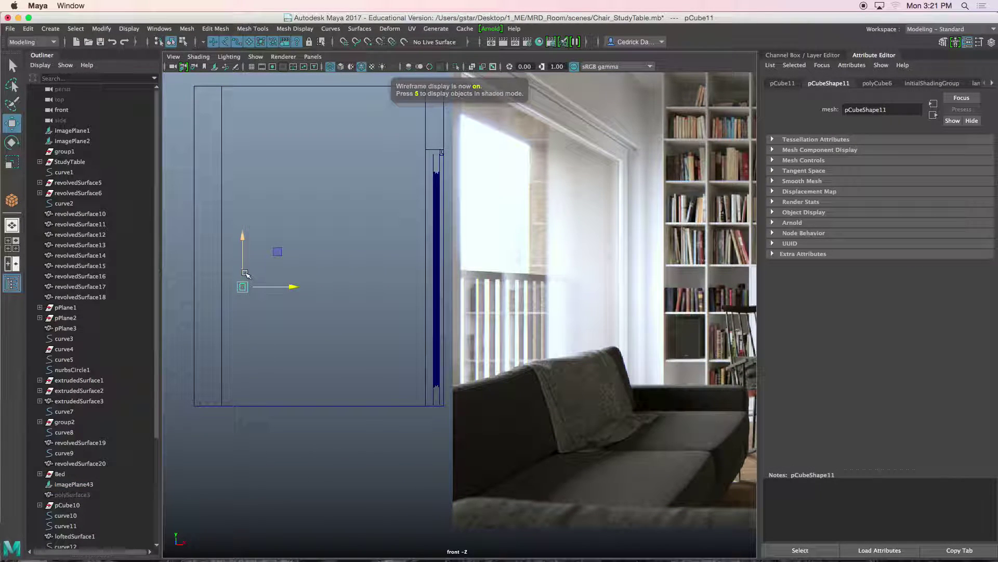
left_click_drag(245, 260, 244, 261)
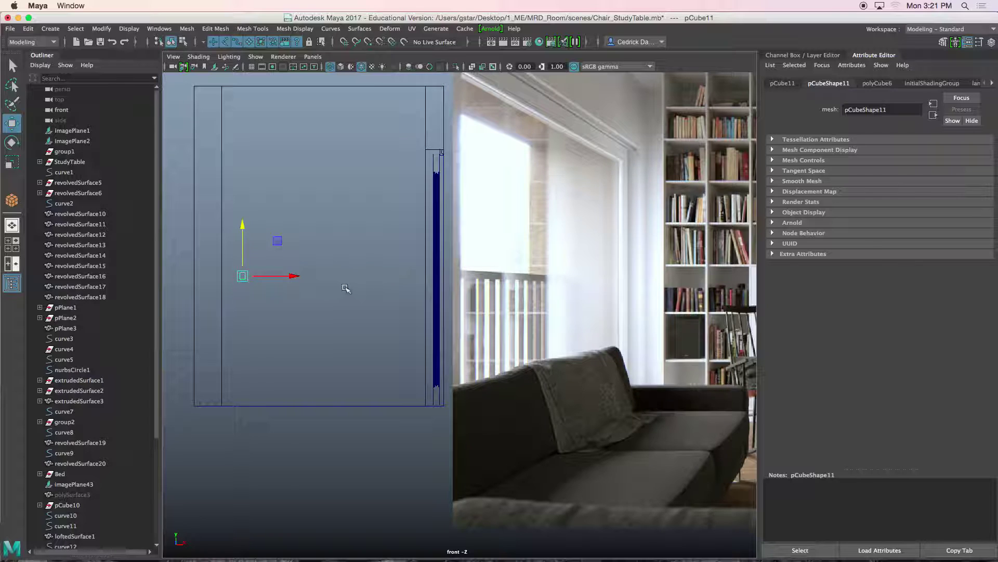
Enlarge the move manipulator and fine-tune the railing bar's height against the reference railing
key("equal")
key("equal")
key("equal")
key("equal")
key("equal")
key("equal")
key("equal")
key("equal")
key("equal")
key("equal")
key("equal")
key("equal")
key("equal")
key("equal")
key("equal")
key("equal")
key("equal")
key("equal")
key("equal")
key("equal")
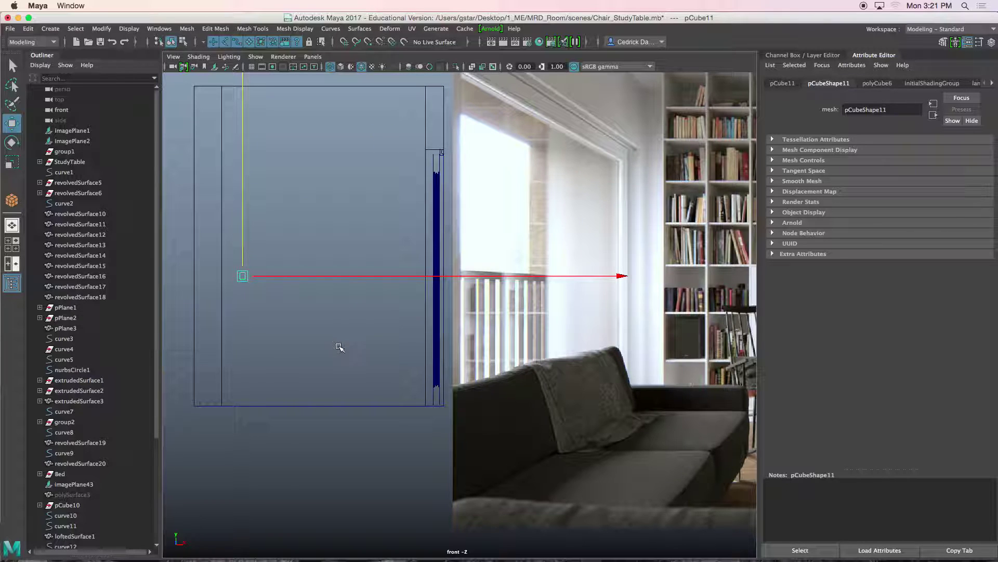
key("minus")
key("minus")
key("minus")
key("minus")
key("minus")
key("minus")
key("minus")
key("minus")
key("minus")
key("minus")
key("minus")
key("minus")
key("minus")
key("minus")
key("minus")
key("minus")
key("minus")
key("minus")
key("minus")
key("minus")
key("equal")
key("equal")
key("equal")
key("equal")
key("equal")
key("equal")
key("equal")
key("equal")
key("equal")
key("equal")
key("equal")
key("equal")
key("equal")
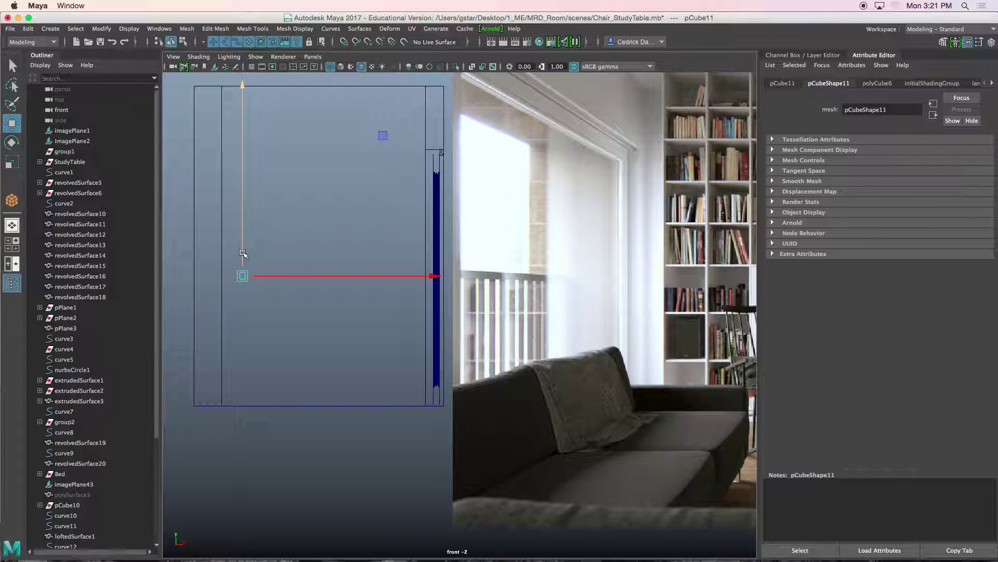
left_click_drag(243, 254, 243, 256)
Duplicate the railing bar in the perspective view and scale the copy down lengthwise to a small block
key("space")
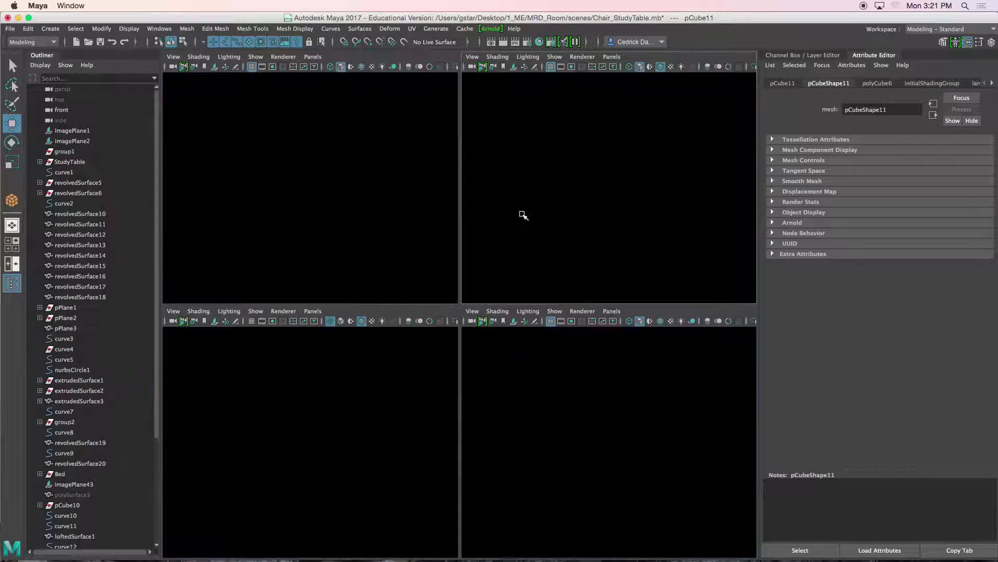
key("space")
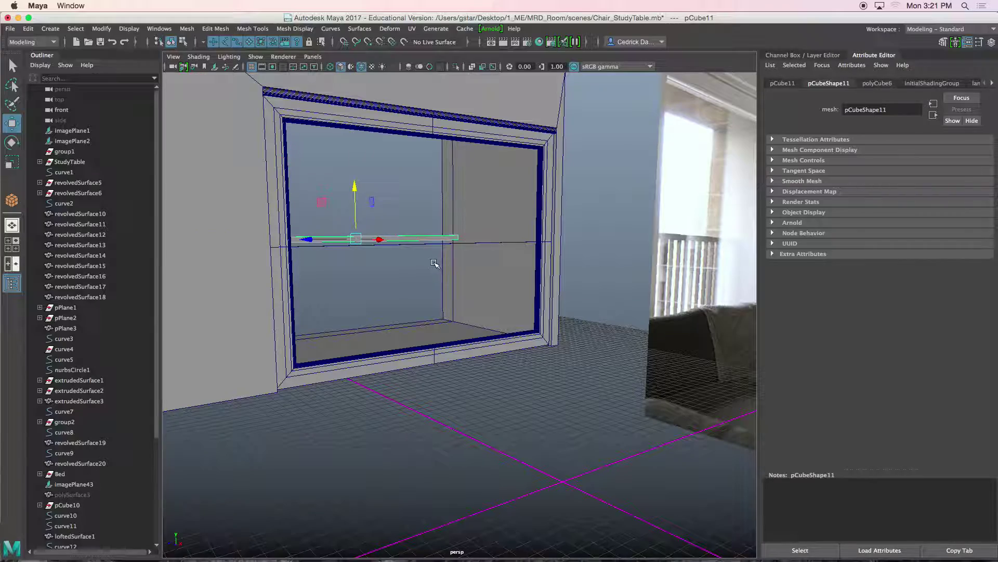
left_click_drag(404, 255, 474, 276, "alt")
key("ctrl+d")
key("r")
key("w")
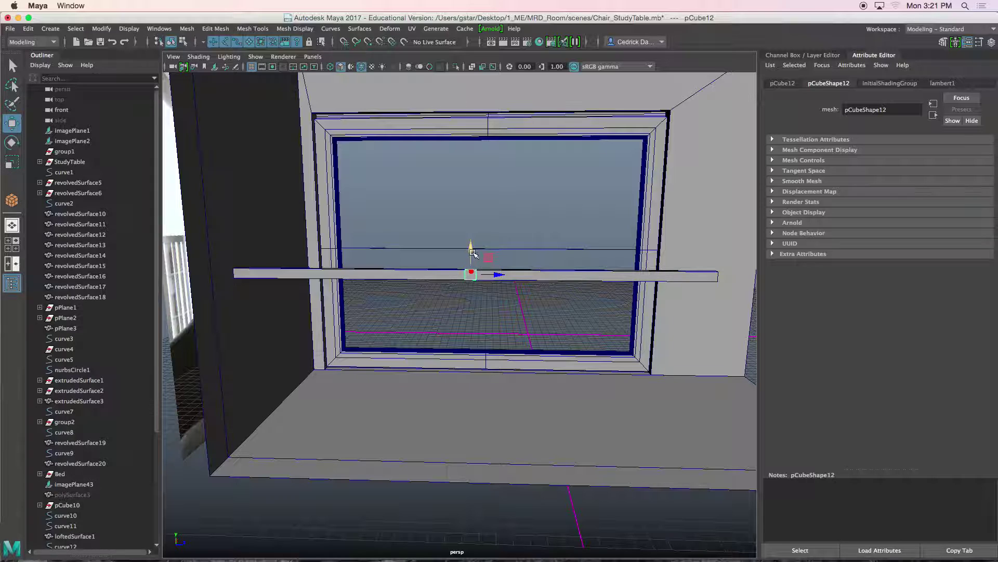
Move the small block to the underside of the railing bar near its end by the side wall
left_click_drag(477, 285, 296, 273, "alt")
middle_click_drag(267, 277, 398, 285, "alt")
scroll(399, 285, "up", 4)
left_click_drag(399, 286, 404, 284, "alt")
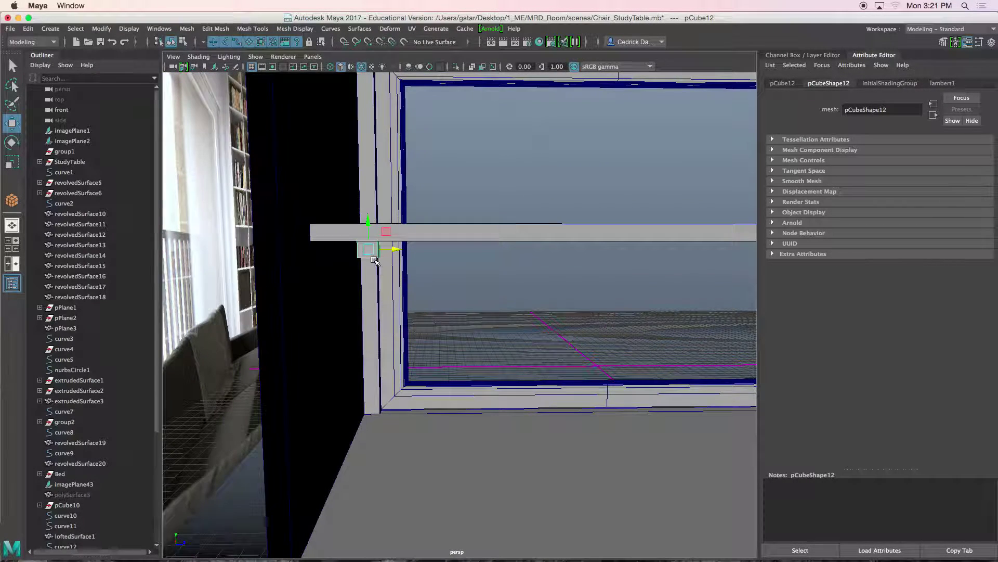
Pull the block's lower vertices down toward the floor to form a vertical baluster and adjust its upper vertices
right_click_drag(368, 254, 333, 252)
left_click_drag(346, 247, 389, 267)
middle_click_drag(385, 253, 408, 225, "alt")
scroll(430, 273, "down", 4)
left_click_drag(407, 233, 417, 407)
left_click_drag(388, 232, 422, 240)
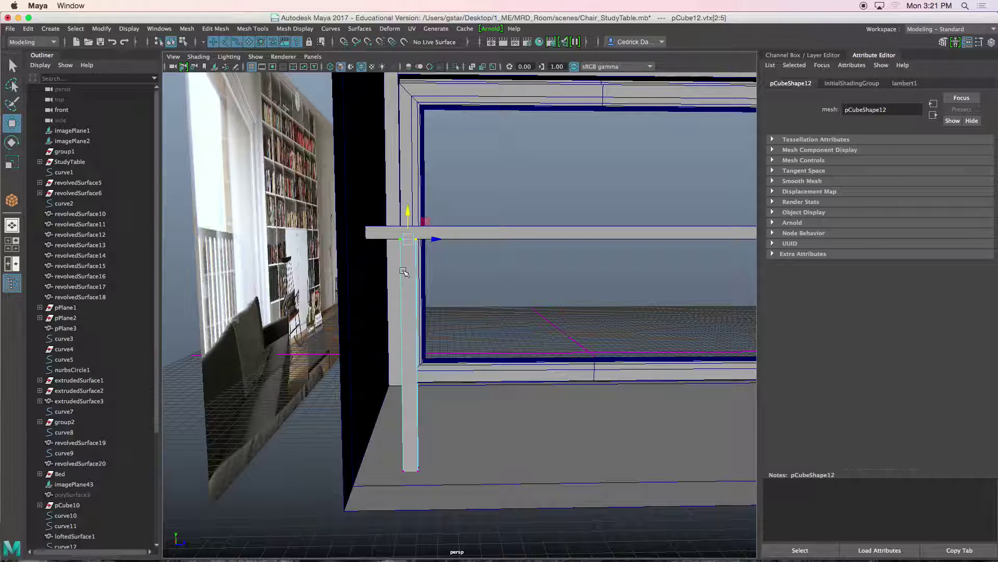
Select the baluster in object mode, show its channel values and freeze its transformations
right_click_drag(406, 264, 446, 251)
mouse_move(394, 273)
left_mouse_down("alt")
mouse_move(424, 261)
mouse_move(432, 241)
mouse_move(411, 264)
left_mouse_up("alt")
left_click(991, 44)
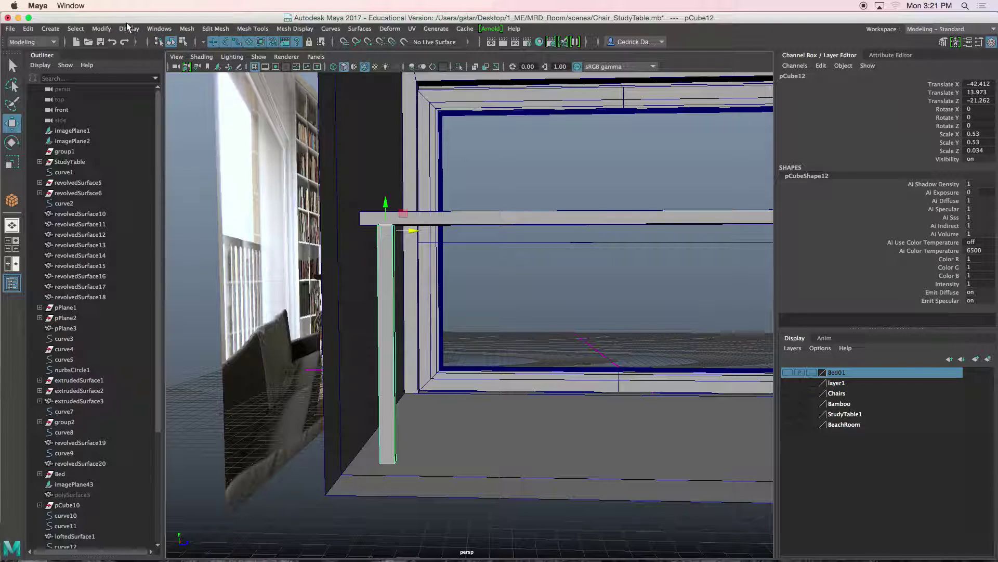
left_click(102, 28)
left_click(130, 74)
left_click_drag(263, 150, 292, 167, "alt")
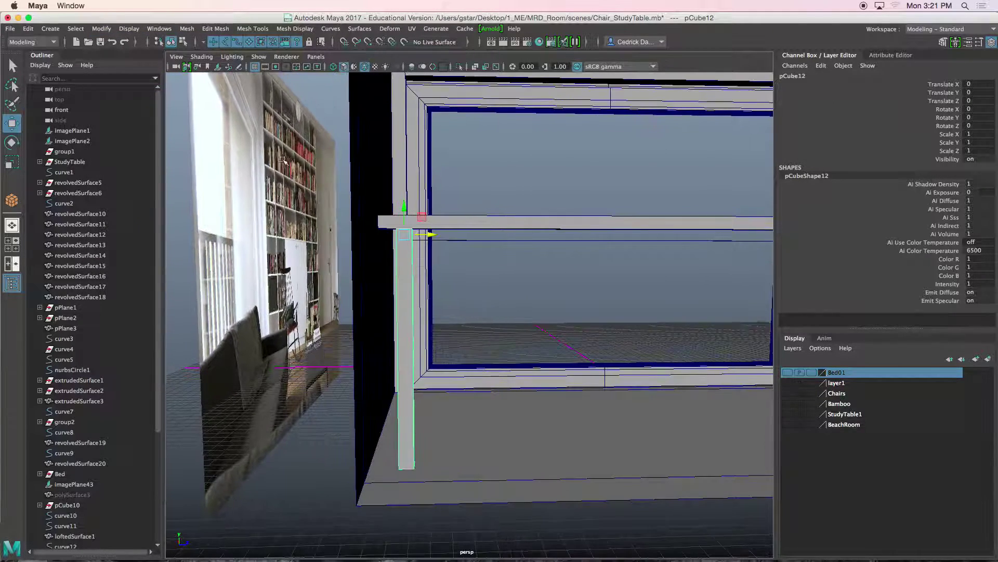
Test the baluster spacing with a copy at Translate Z 1.6, remove the copy and reselect the original baluster
left_click_drag(437, 235, 469, 235)
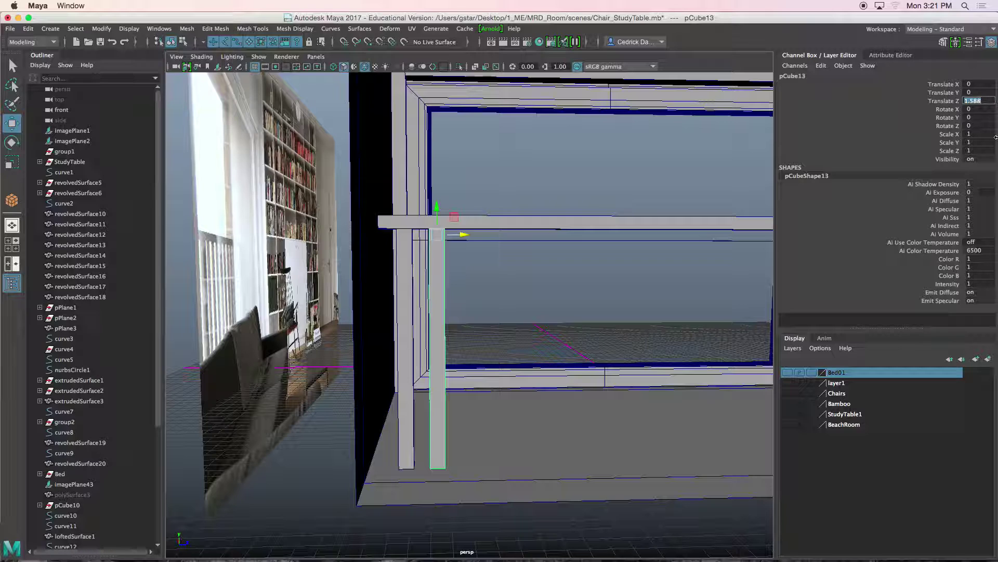
key("Return")
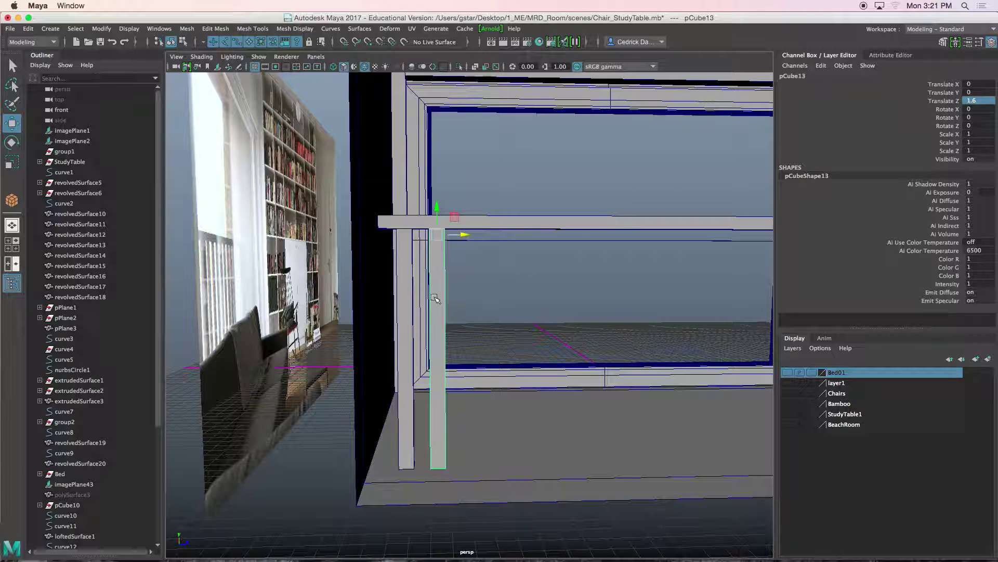
left_click(407, 305)
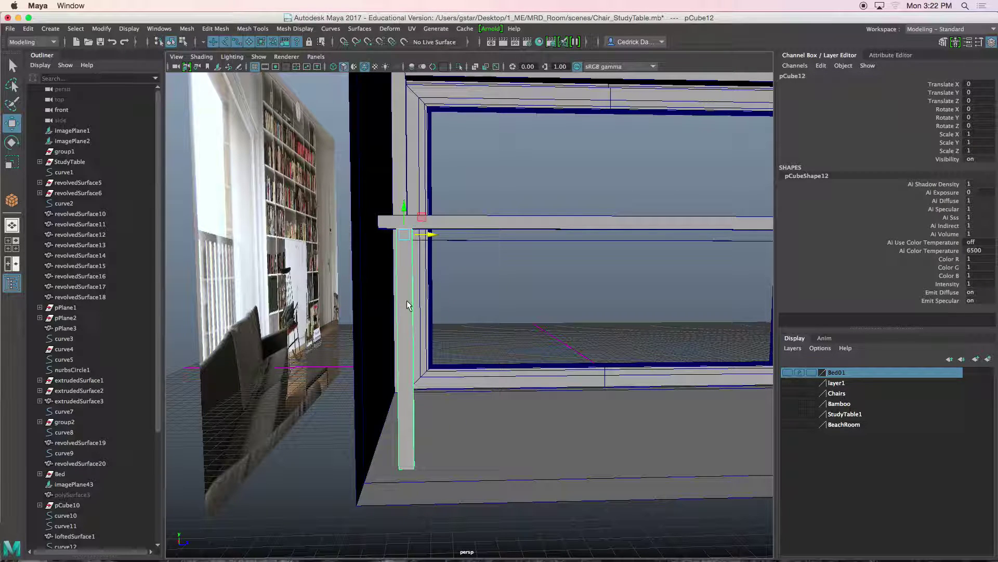
Try Duplicate Special on the baluster with reset options, a Z translation of 1.6 and 12 copies, and undo the duplication
left_click(28, 29)
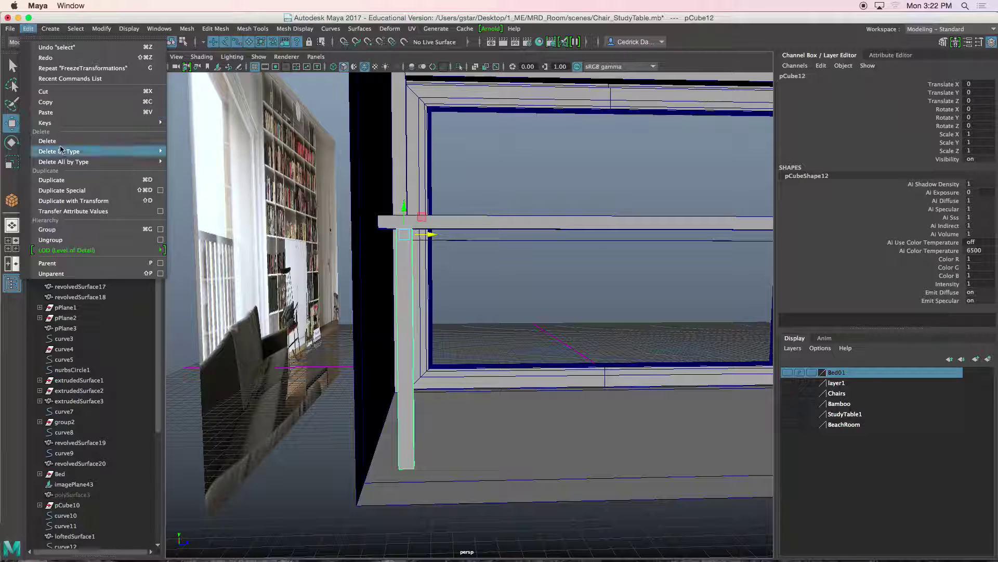
left_click(160, 190)
left_click(532, 114)
left_click(552, 135)
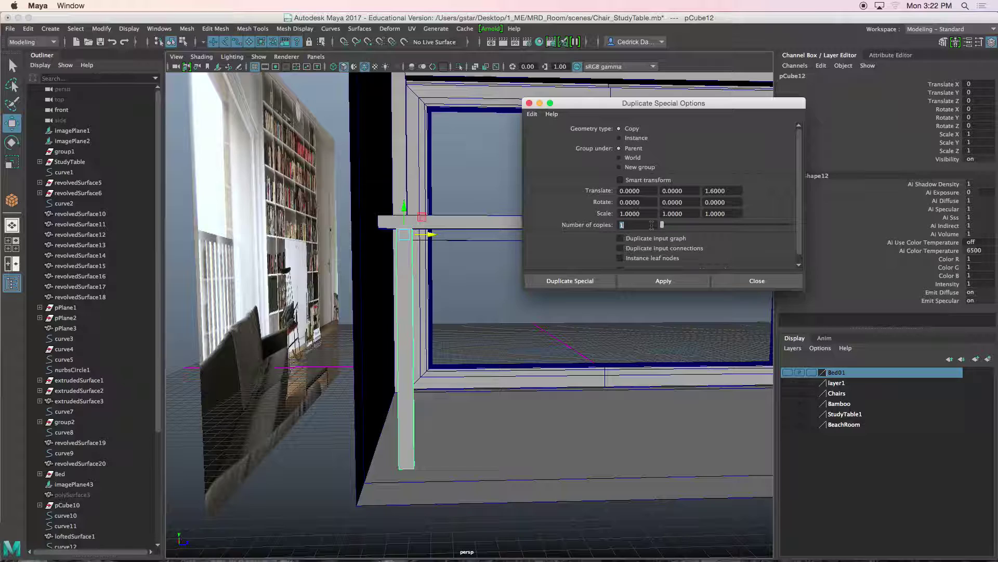
left_click(595, 282)
left_click_drag(595, 282, 539, 335, "alt")
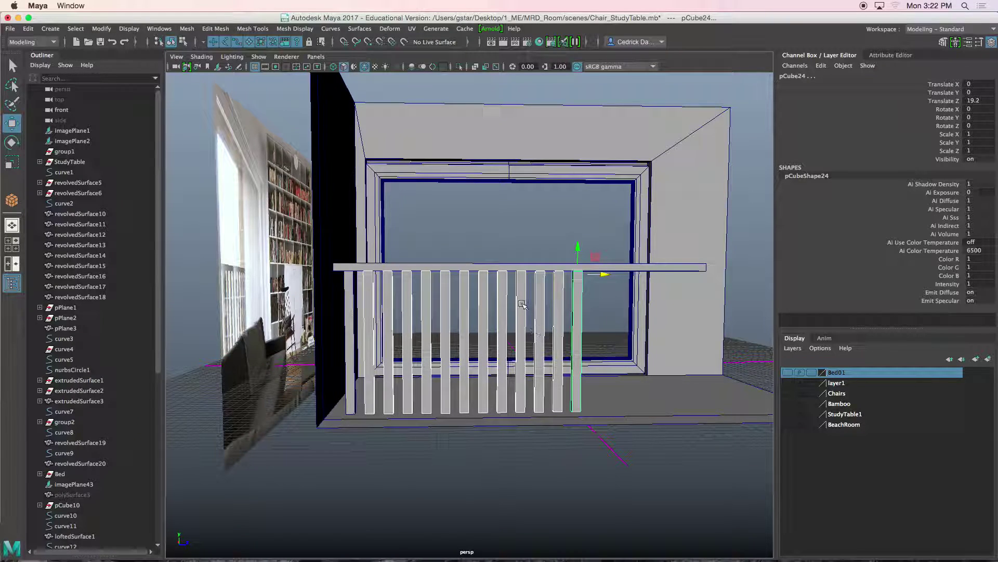
key("super+z")
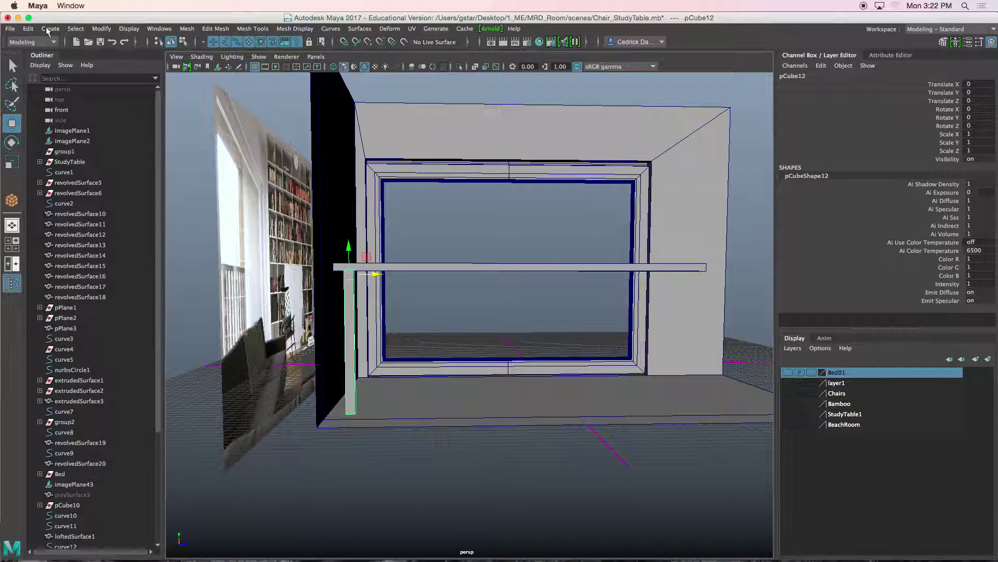
Duplicate the baluster along the railing with Duplicate Special using 20 copies spaced 1.6 in Z, and clear the selection
left_click(28, 28)
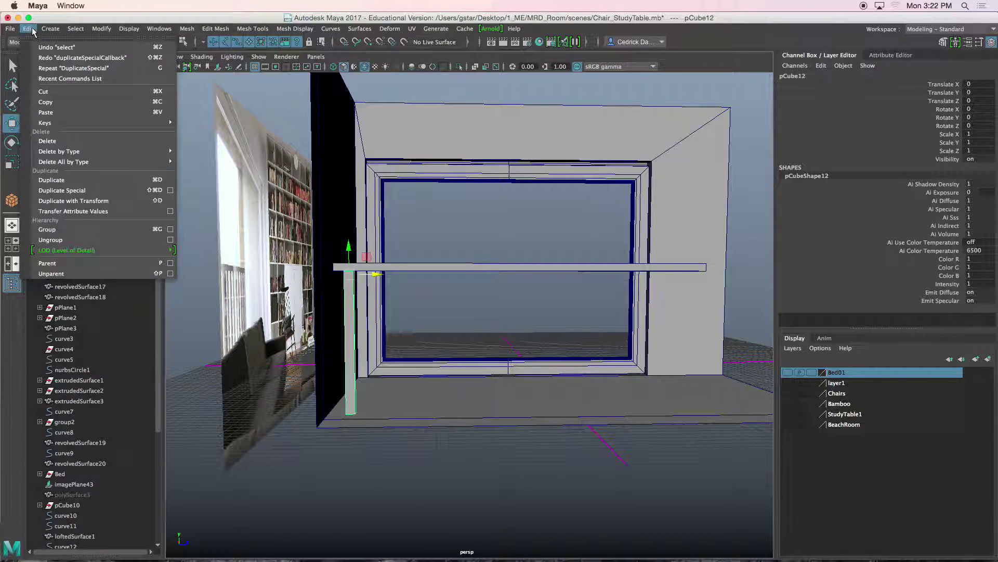
left_click(172, 191)
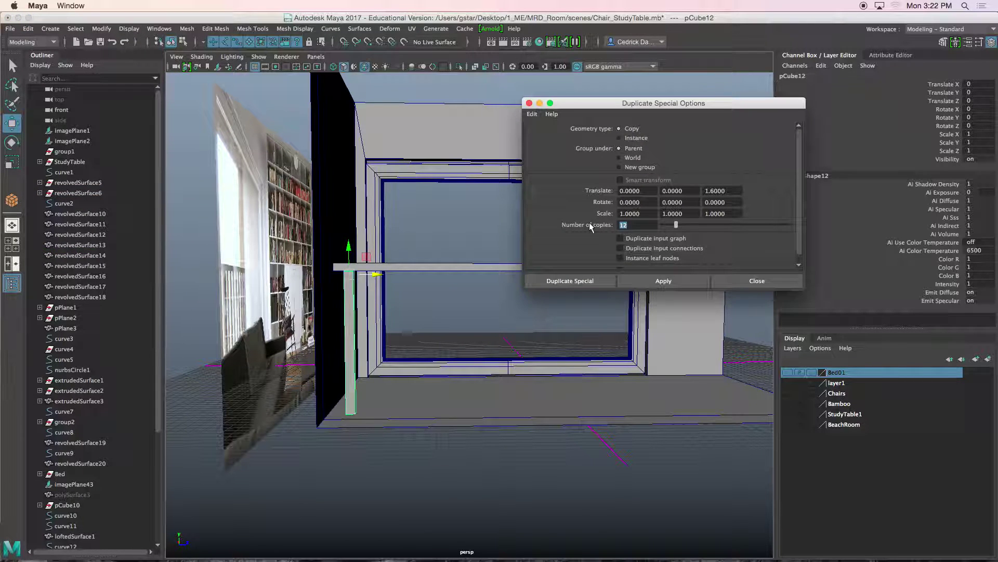
type("20")
left_click(606, 282)
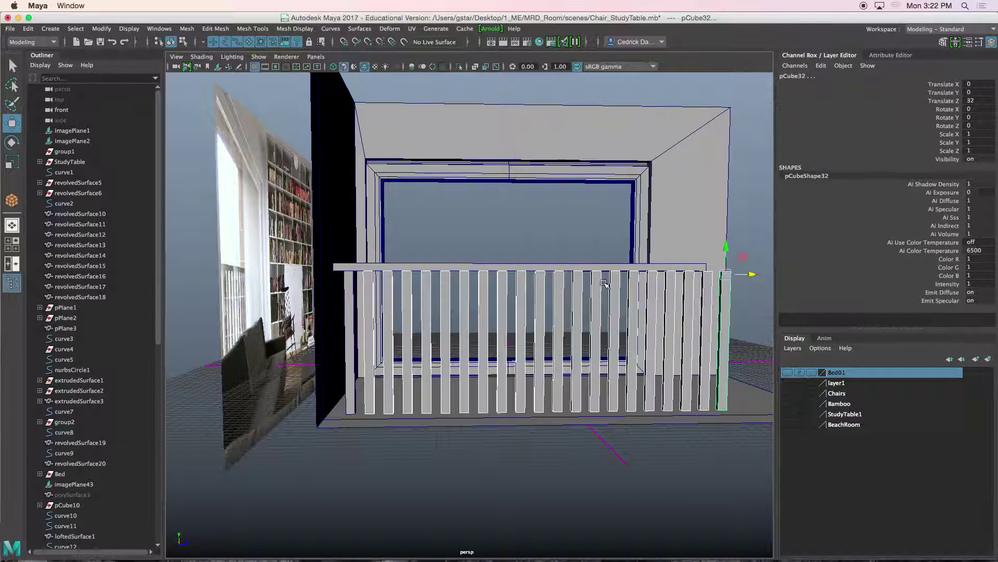
left_click_drag(607, 285, 511, 279, "alt")
left_click(531, 244)
Extrude the window wall's vertical end edge nearest the reference image along X to form the long adjoining wall
scroll(530, 244, "down", 4)
middle_click_drag(529, 244, 497, 246, "alt")
scroll(497, 246, "up", 4)
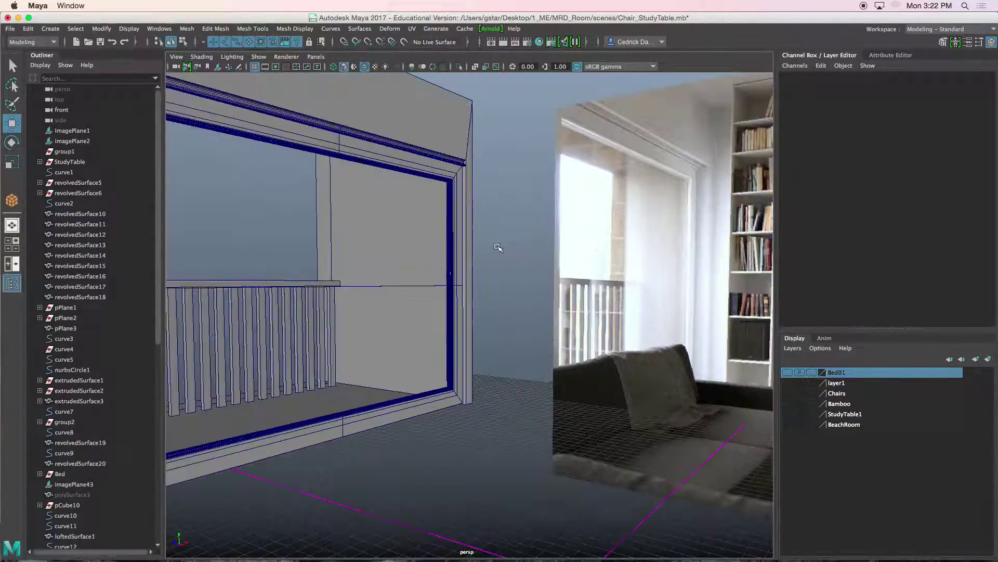
left_click_drag(498, 248, 483, 280, "alt")
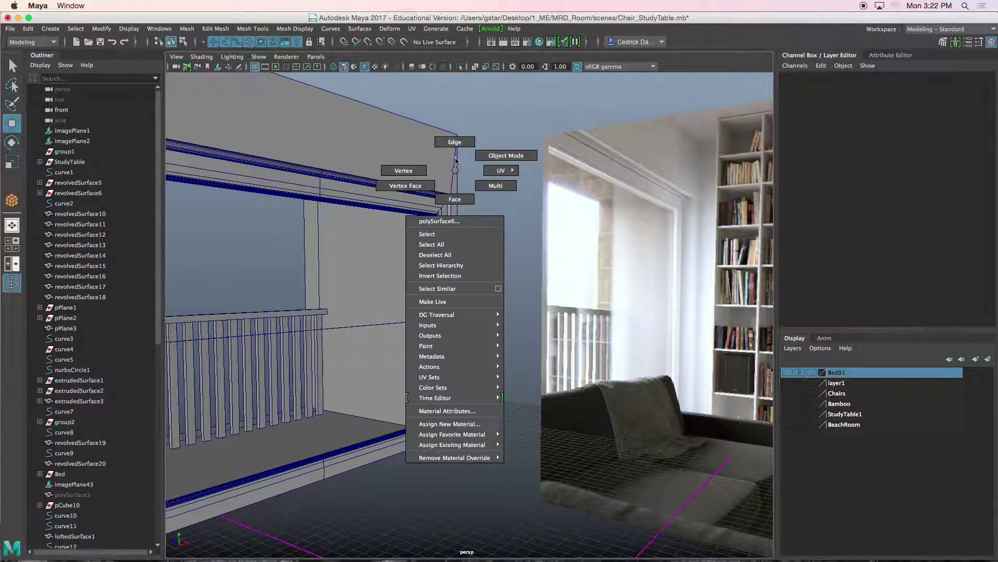
right_click_drag(456, 158, 456, 156)
left_click(459, 174)
left_click_drag(465, 281, 461, 283, "alt")
key("ctrl+e")
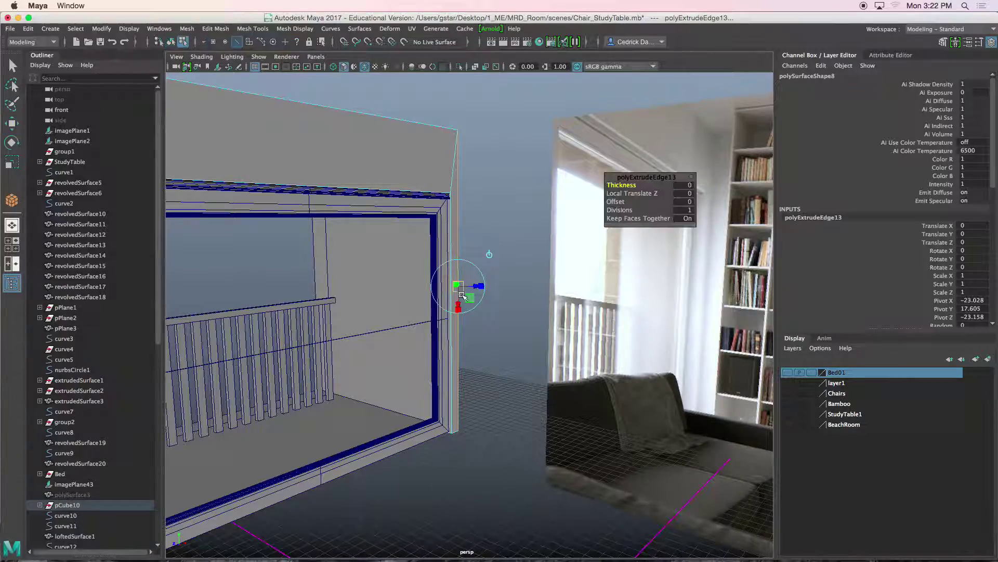
right_click_drag(462, 282, 421, 275, "alt")
left_click_drag(421, 275, 636, 327, "alt")
right_click_drag(635, 327, 546, 303, "alt")
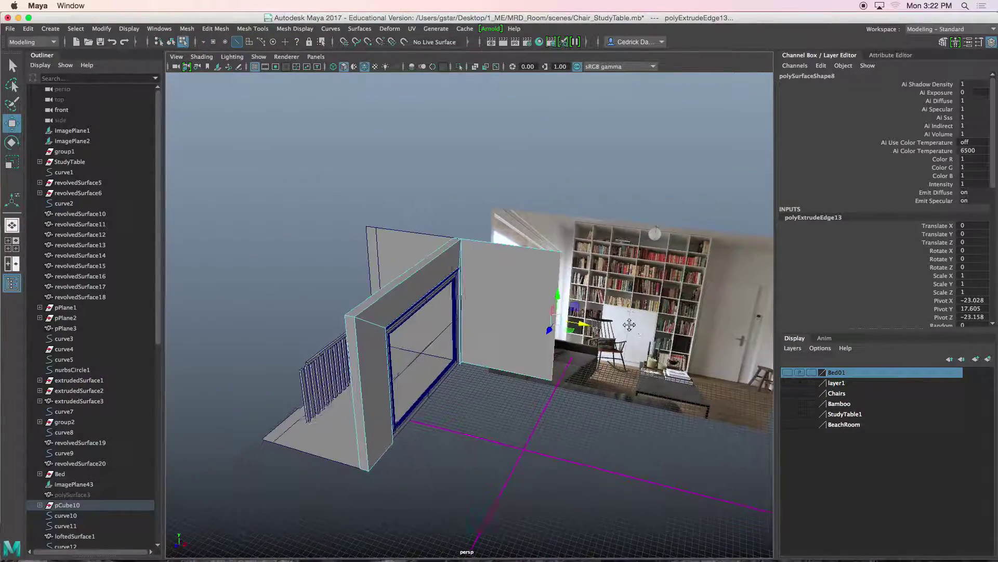
left_click_drag(546, 303, 652, 315, "alt")
middle_click_drag(654, 314, 605, 314, "alt")
Extrude the adjoining wall's free end edge again along X to add a shorter wall section
key("ctrl+e")
key("w")
left_click_drag(598, 315, 637, 318)
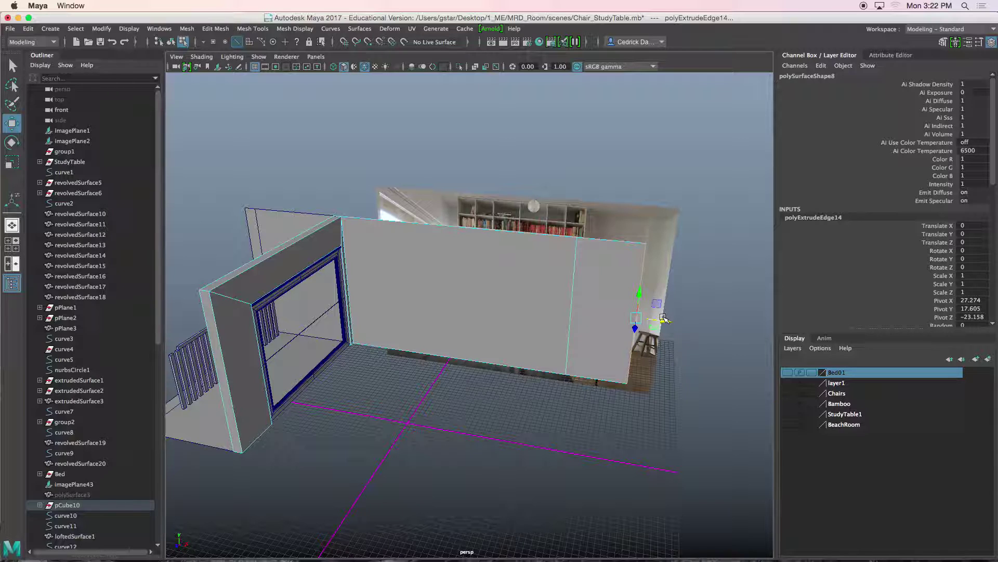
Extrude the end edge slightly into the room along Z and again outward along X to form a small corner offset
key("ctrl+e")
left_click_drag(637, 337, 638, 344)
left_click_drag(638, 344, 678, 334, "alt")
right_click_drag(678, 334, 723, 328, "alt")
middle_click_drag(722, 327, 568, 393, "alt")
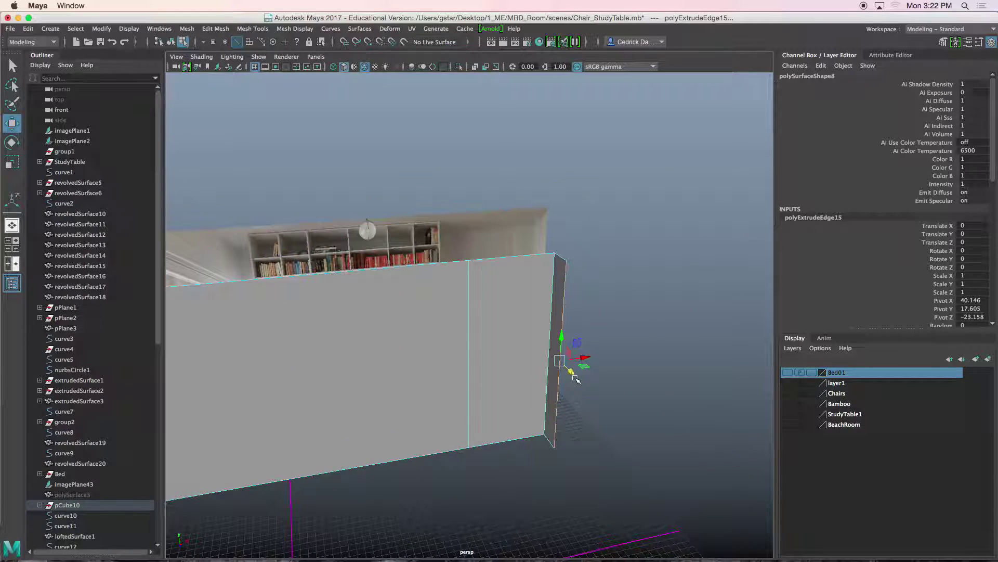
key("ctrl+e")
left_click_drag(588, 354, 608, 352)
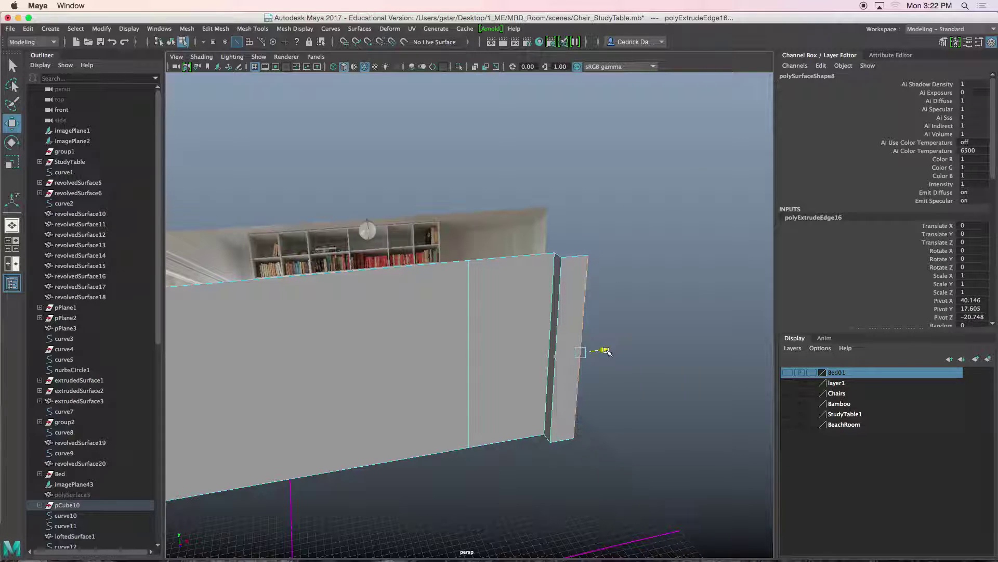
Extrude the end edge along Z to form the wall opposite the window, and return to object mode
key("ctrl+e")
left_click_drag(602, 394, 662, 407, "alt")
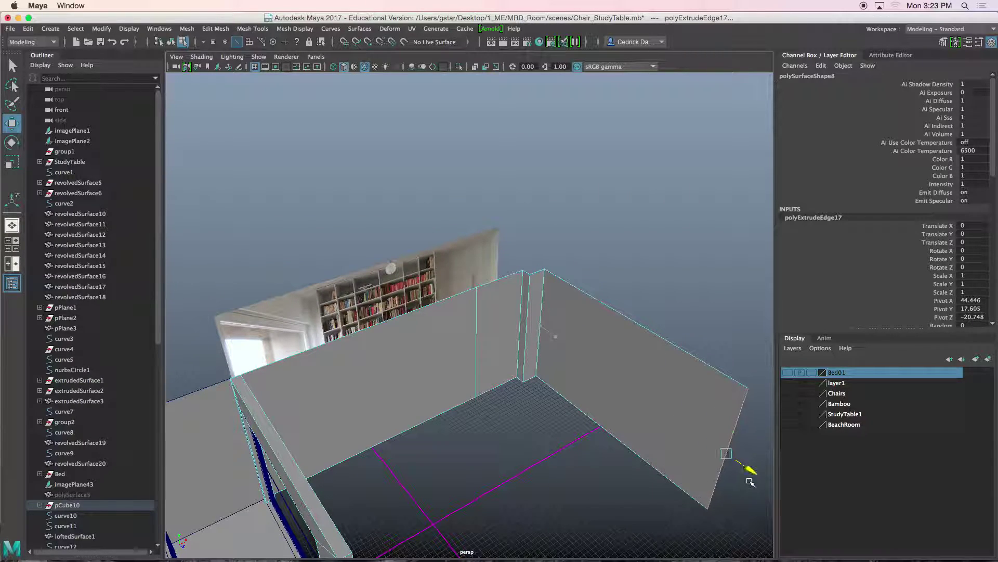
left_click_drag(750, 470, 508, 328, "alt")
right_click_drag(468, 265, 498, 299)
right_click_drag(502, 245, 503, 243)
Select the room's reference image plane and raise it above the adjoining wall to about Translate Y 47.7
left_click(508, 233)
left_click_drag(509, 233, 540, 208, "alt")
left_click_drag(599, 329, 601, 138)
scroll(598, 143, "down", 5)
mouse_move(564, 224)
left_mouse_down("alt")
mouse_move(557, 200)
mouse_move(572, 218)
left_mouse_up("alt")
scroll(558, 201, "up", 3)
left_click_drag(582, 180, 583, 138)
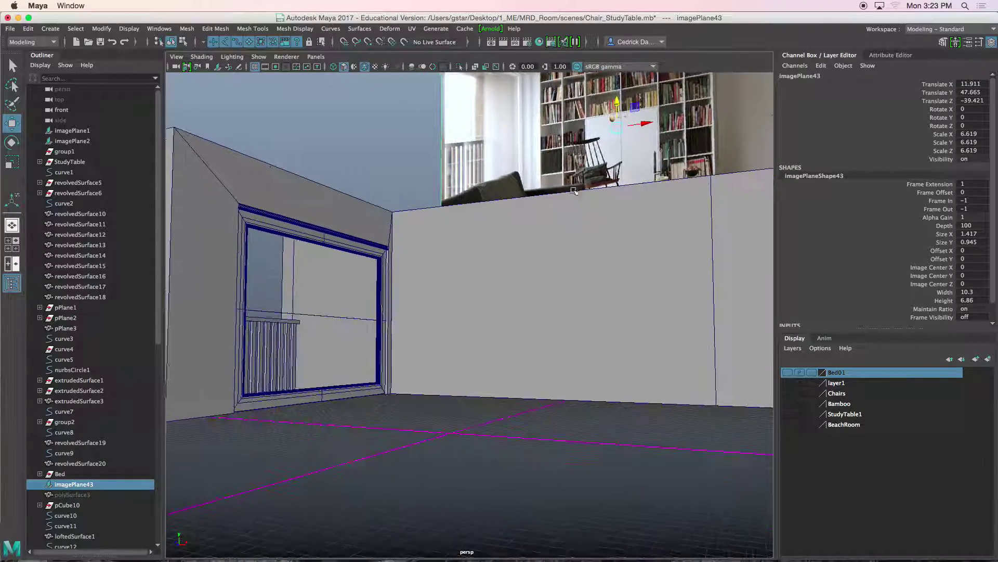